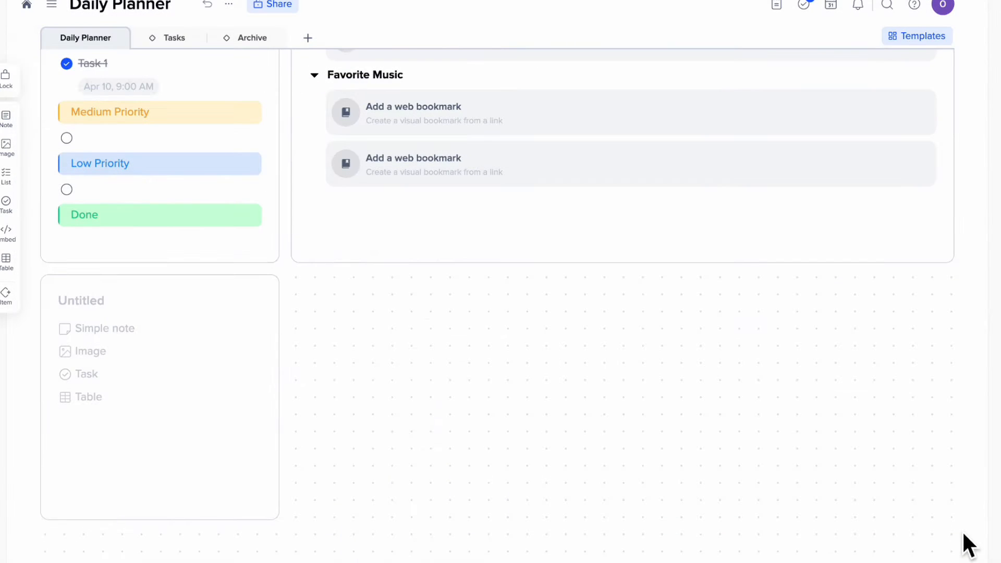
- Add a wide tile below the links tile, title it "Notes" and apply the light grey colour
left_click(390, 335)
left_click(361, 303)
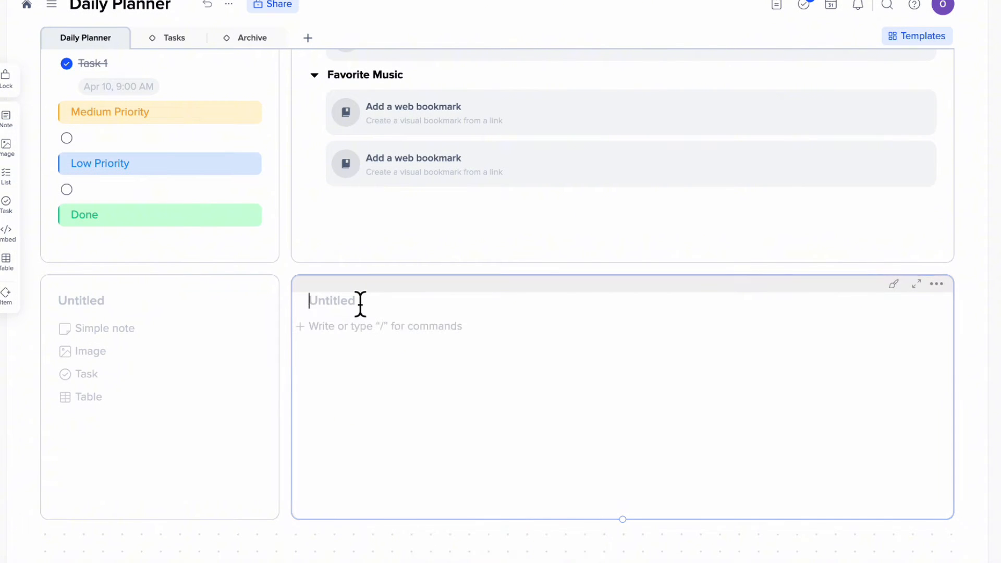
type("Notes")
left_click(894, 284)
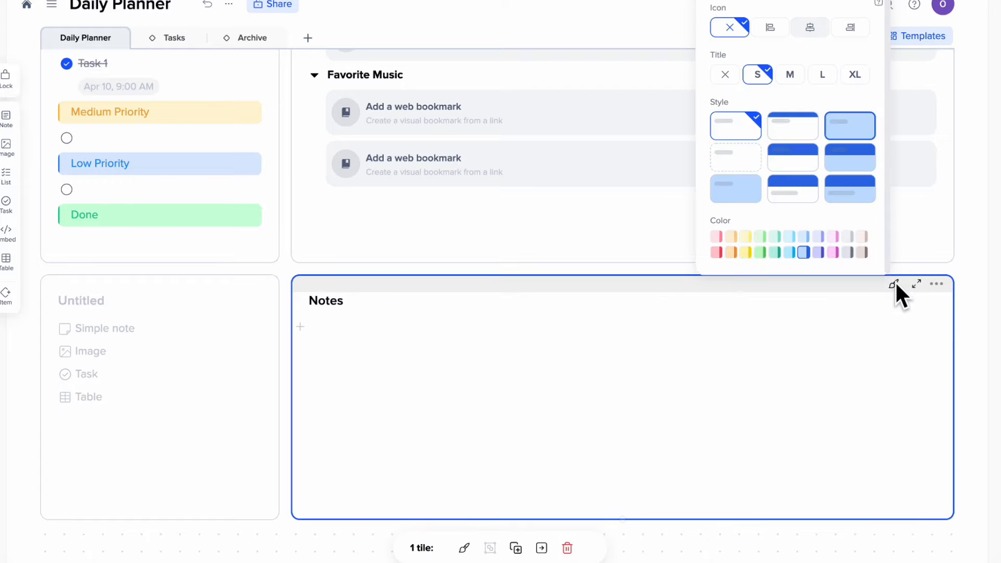
left_click(849, 237)
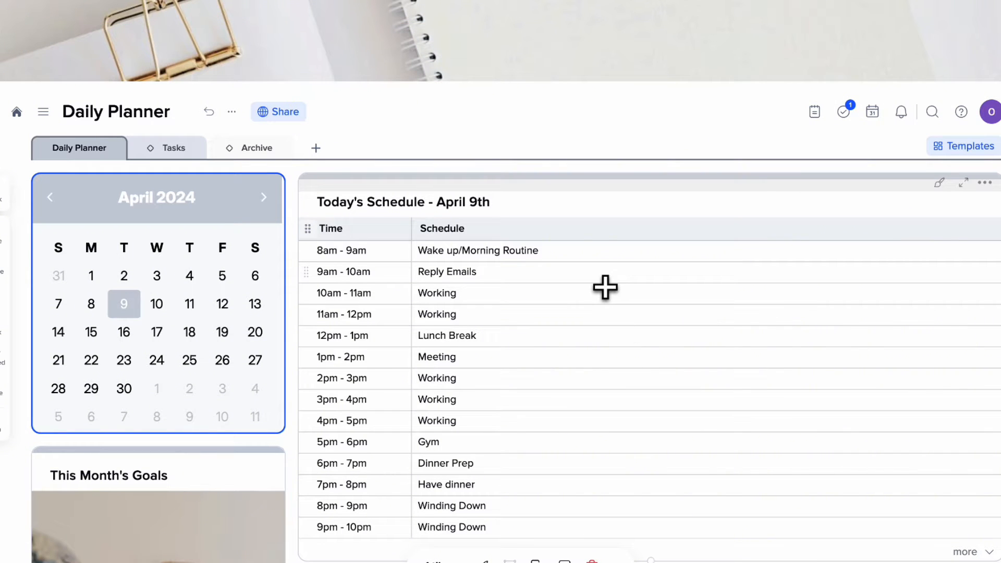
- Look through the Today's Schedule table and the Notes tile of the finished planner
scroll(605, 286, "down", 3)
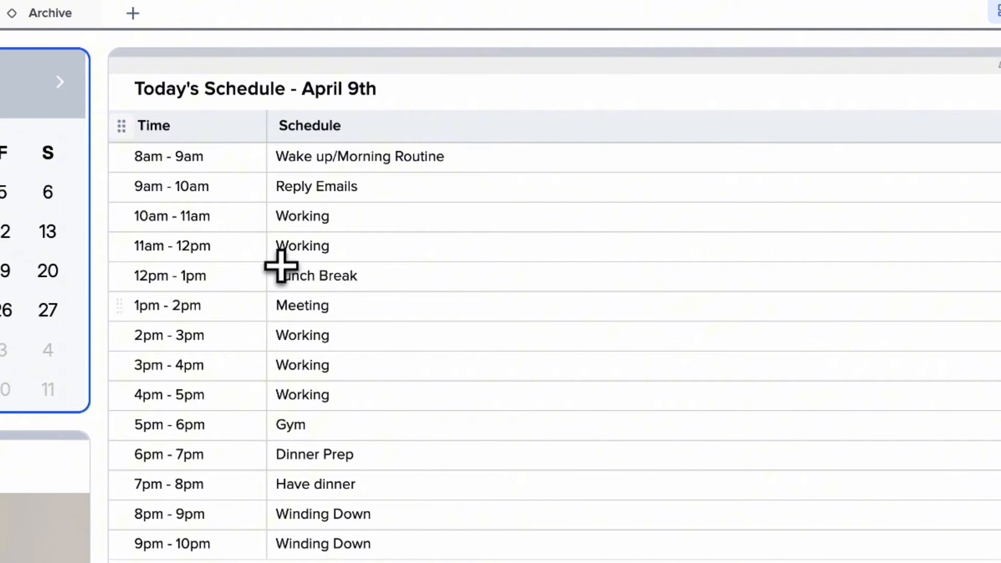
scroll(362, 272, "down", 6)
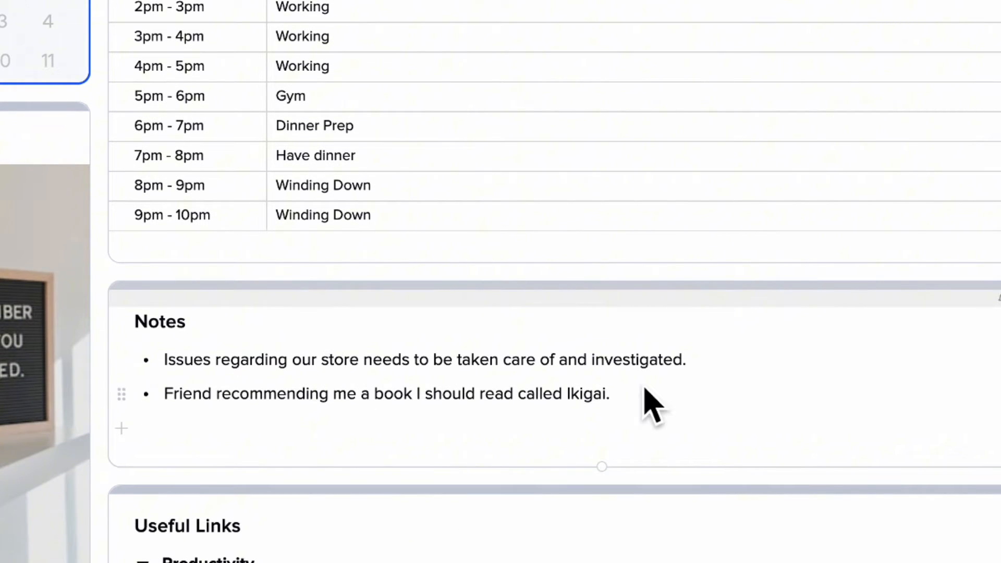
left_click(710, 371)
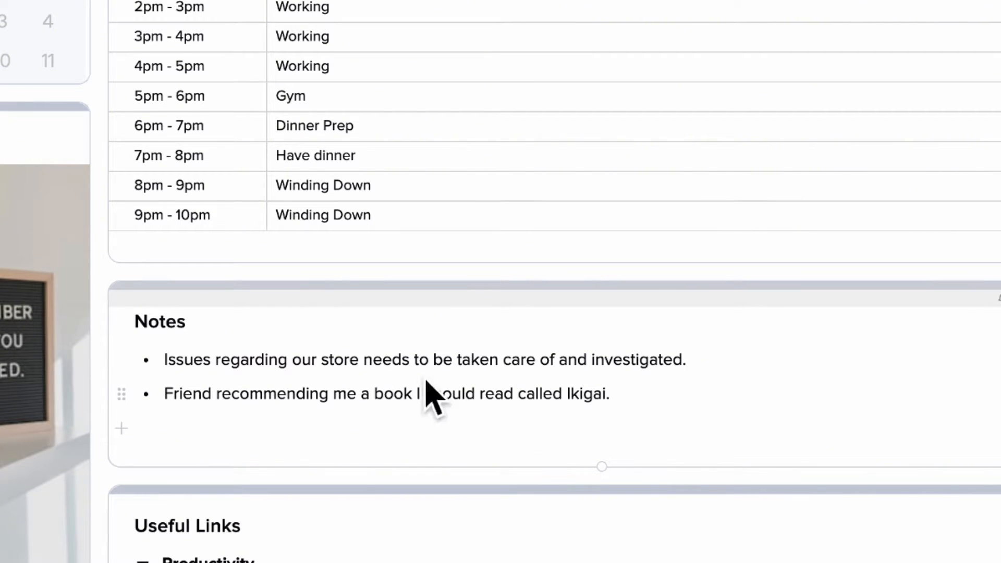
scroll(575, 375, "up", 2)
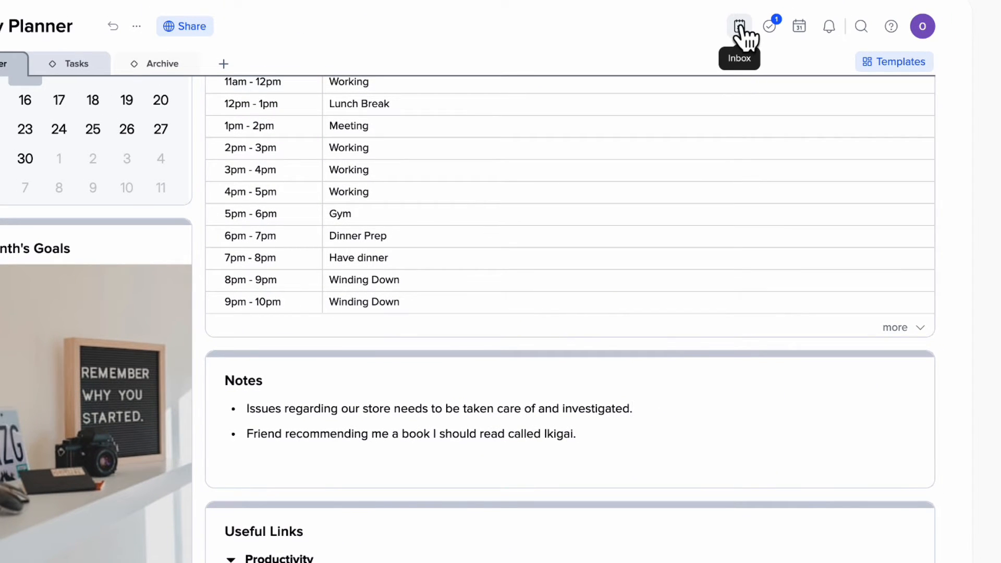
- Open the inbox, and look over the planner's Notes, Useful Links and This Month's Goals tiles
left_click(740, 27)
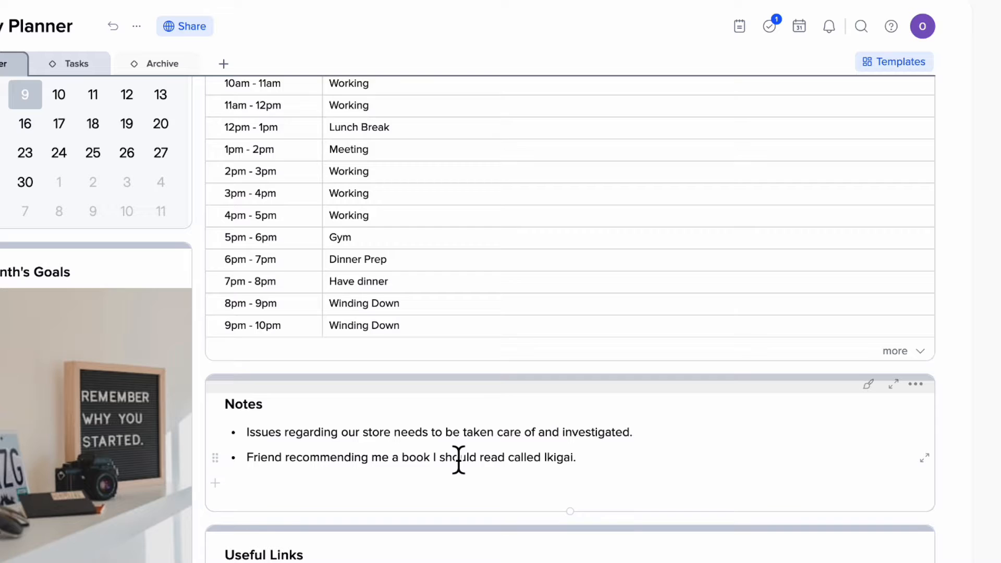
scroll(458, 459, "down", 6)
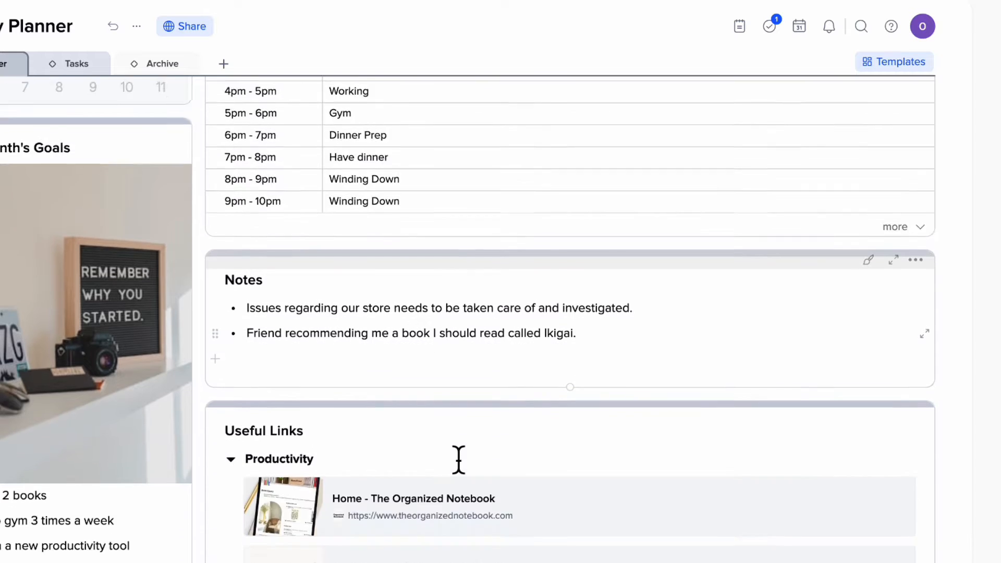
scroll(457, 464, "down", 1)
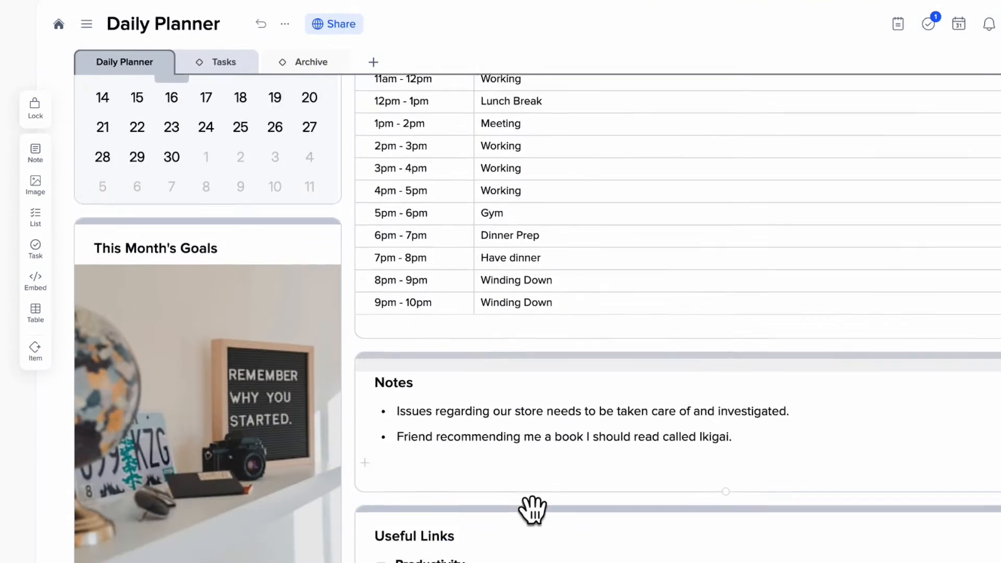
scroll(531, 510, "down", 2)
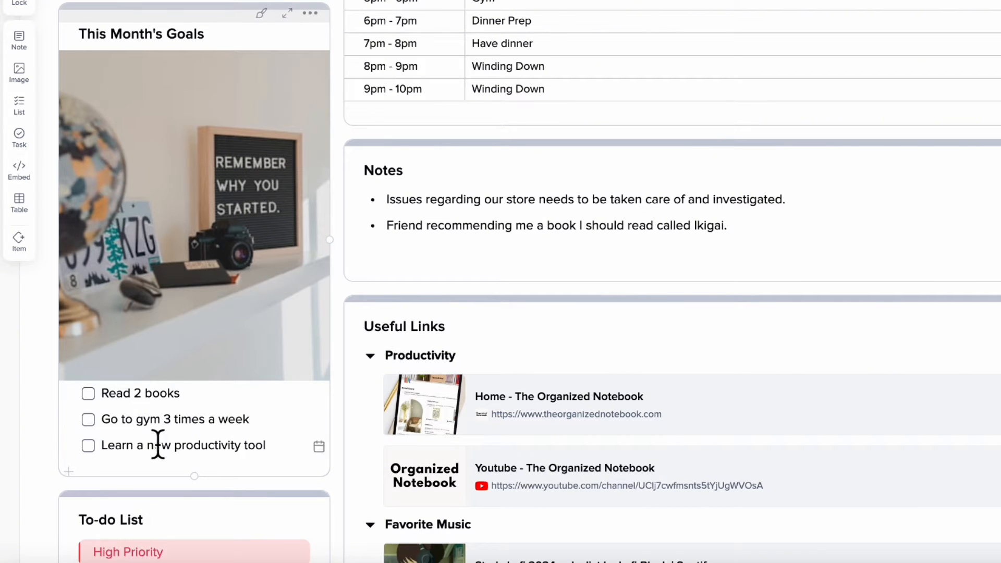
- View the reminder options for the due date of the "Book hotel for upcoming vacation" task in the To-do List
scroll(416, 323, "down", 5)
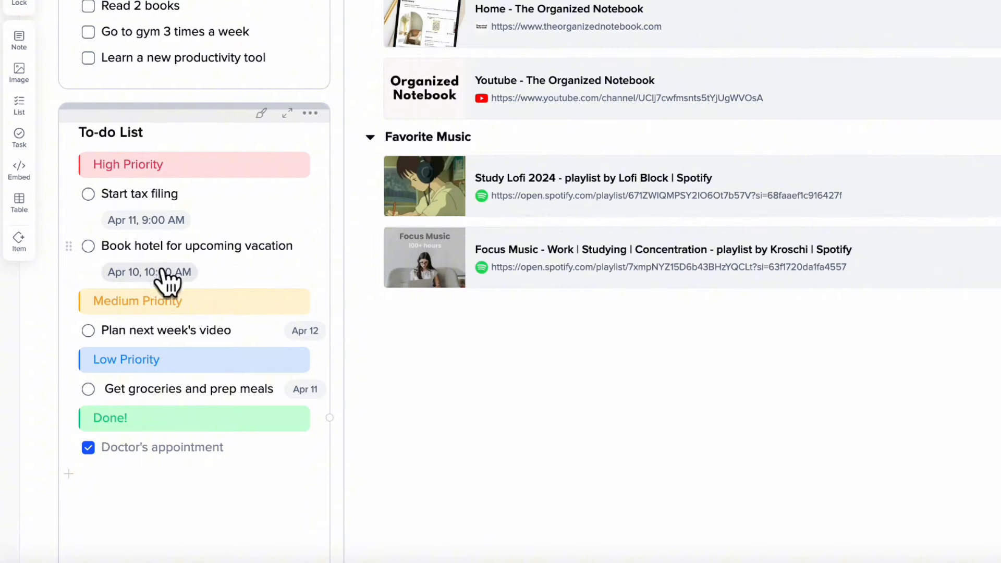
mouse_move(180, 272)
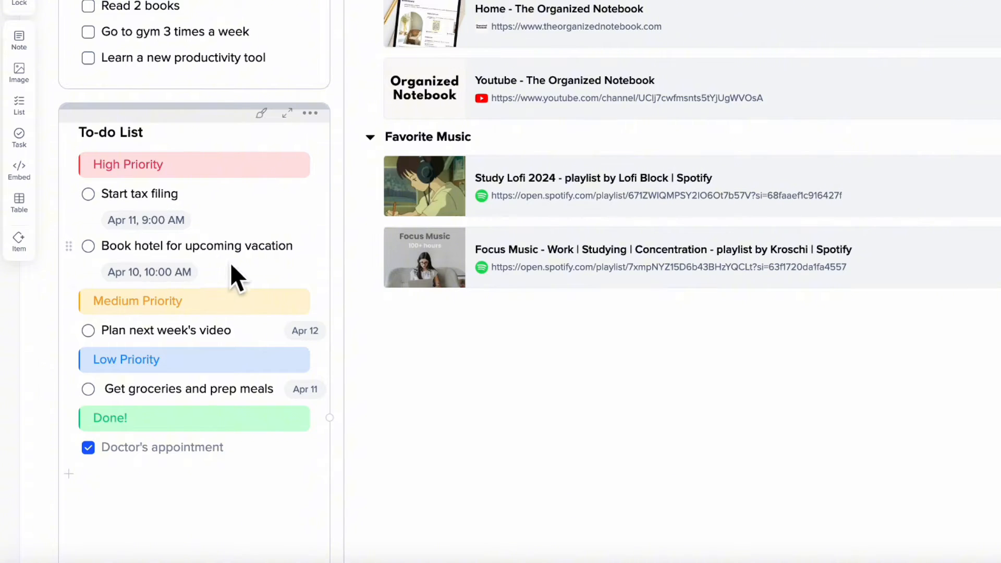
left_click(180, 276)
left_click(224, 232)
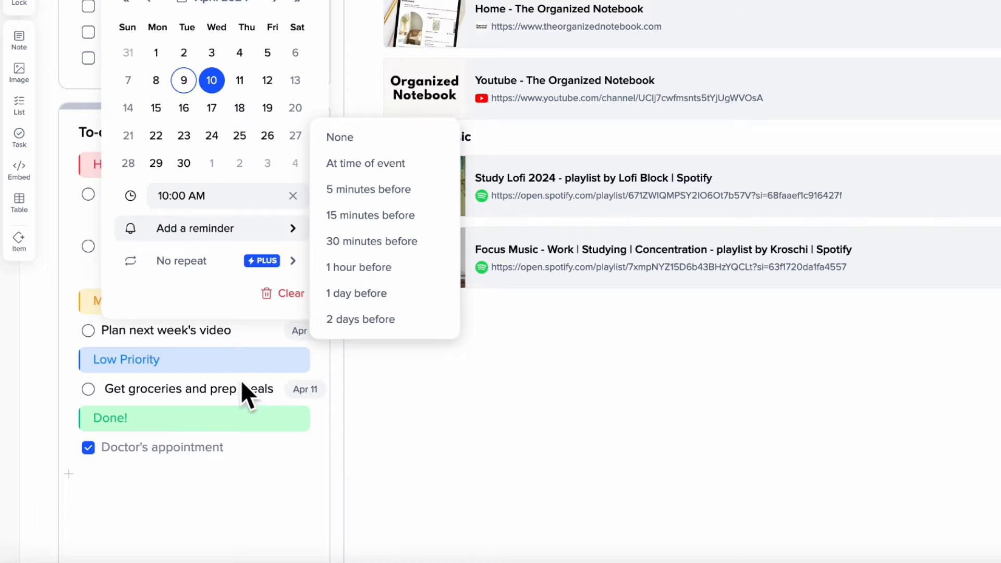
left_click(319, 437)
- View the Tasks calendar and the Archive table, and return to the Daily Planner page
scroll(297, 380, "up", 14)
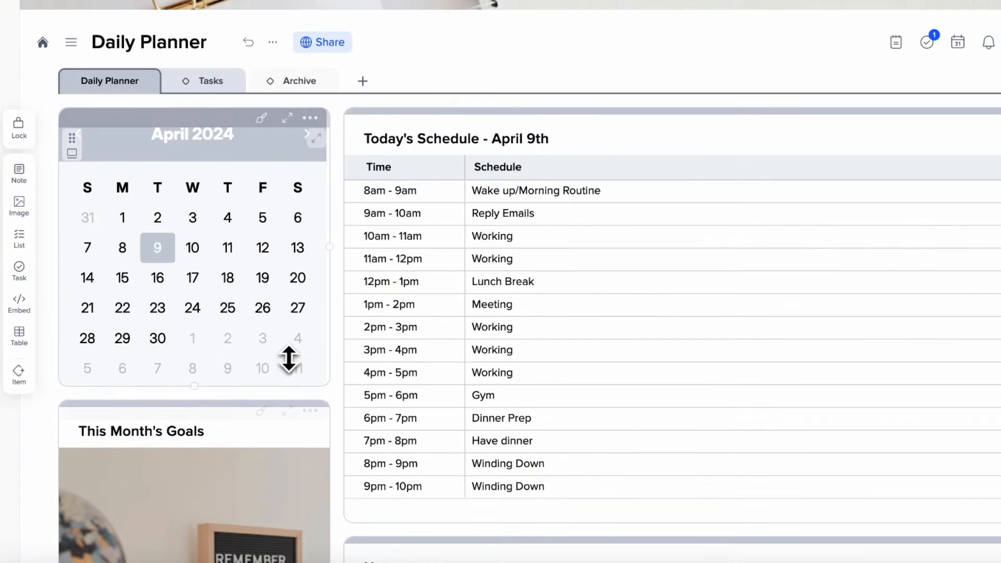
left_click(208, 92)
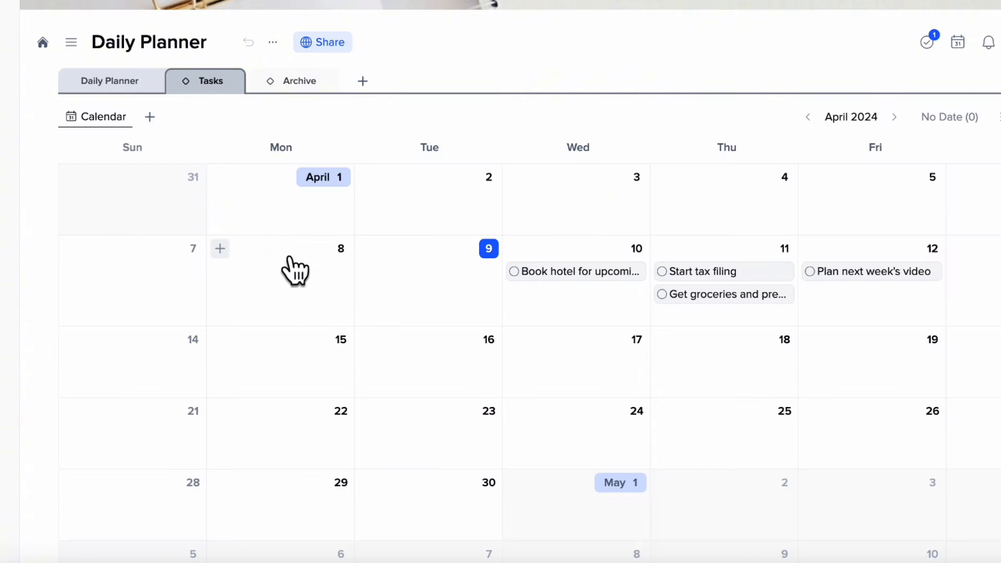
scroll(293, 276, "down", 1)
scroll(296, 279, "down", 1)
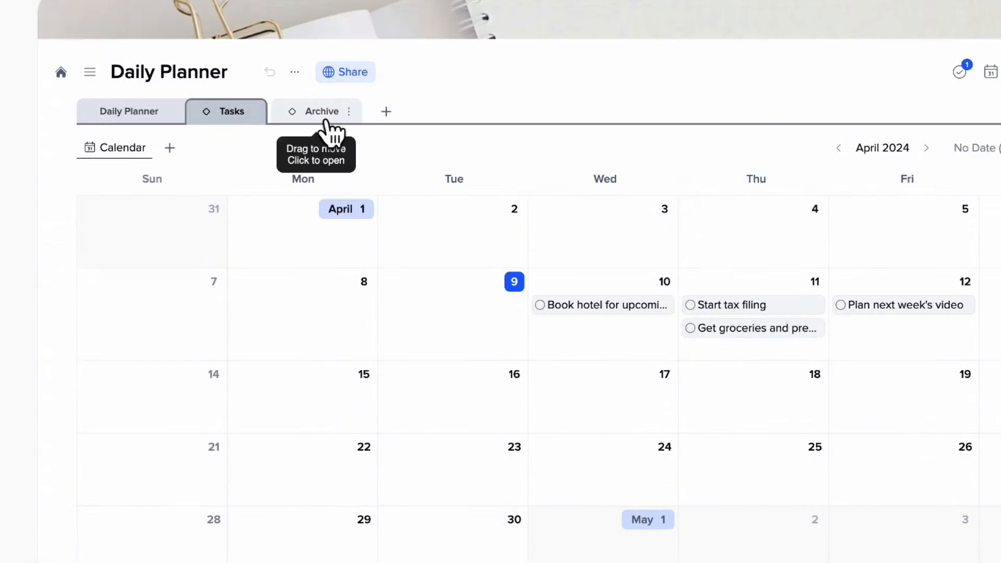
left_click(321, 114)
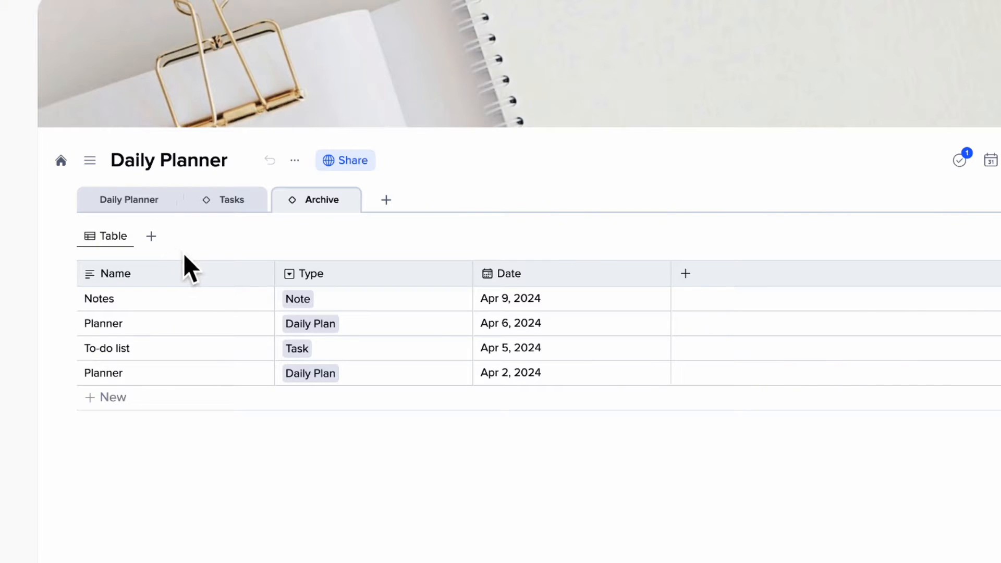
left_click(129, 199)
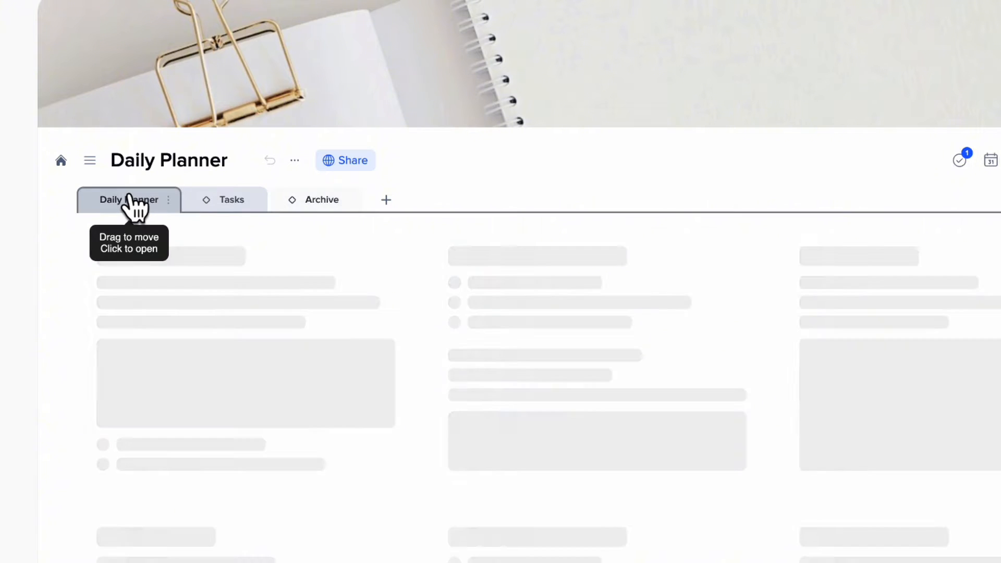
scroll(420, 447, "down", 1)
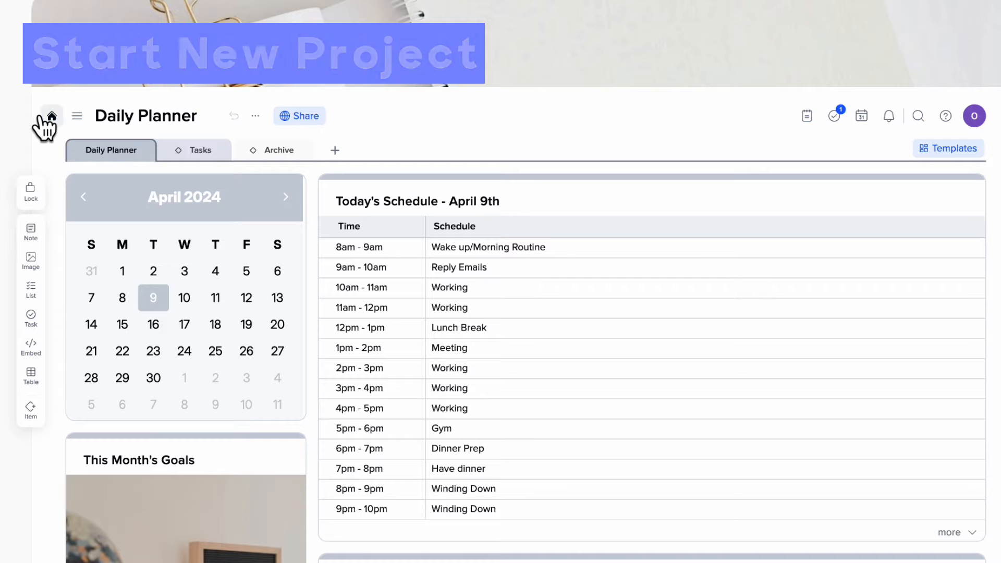
- Create a new project from scratch in the Personal workspace
left_click(77, 116)
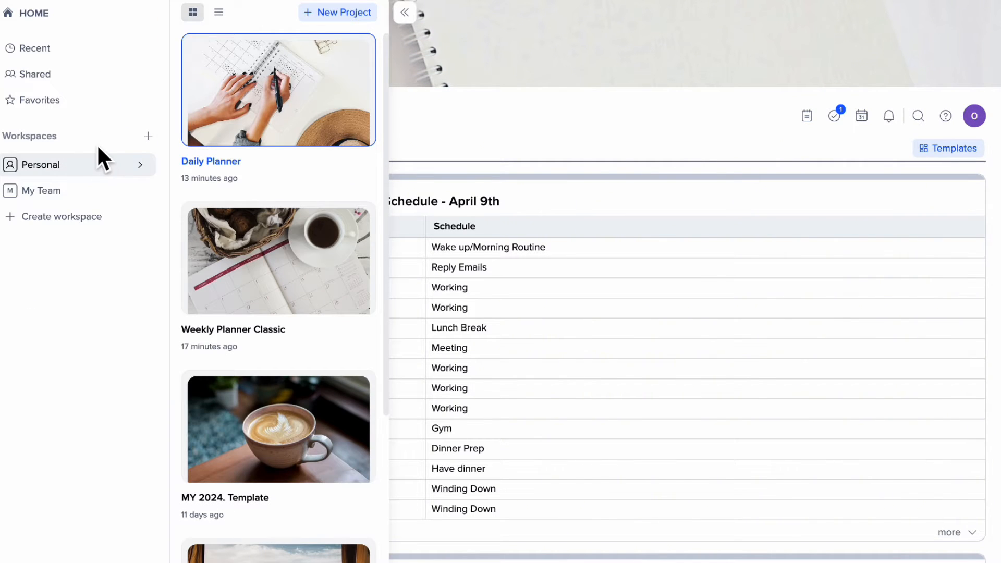
left_click(337, 19)
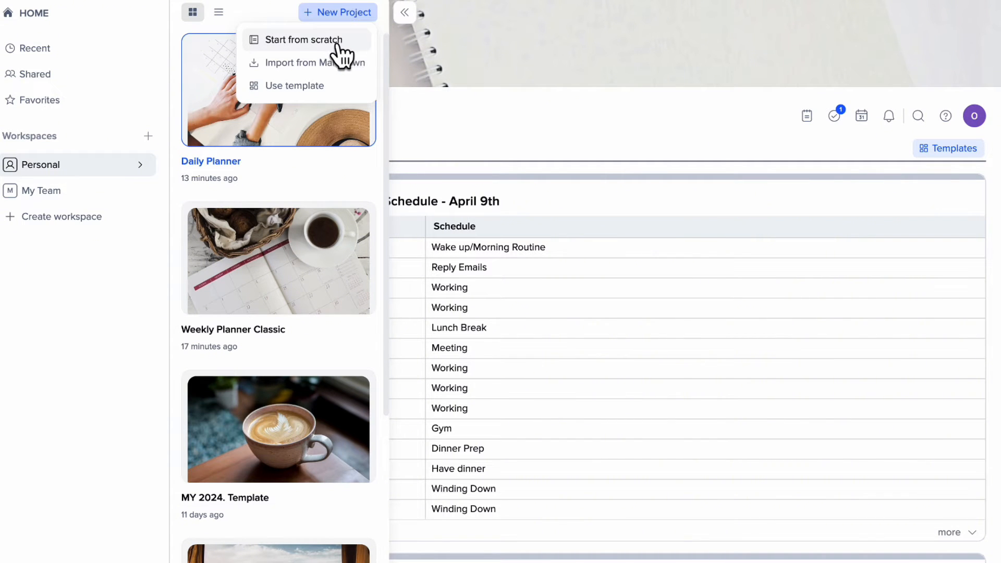
left_click(352, 40)
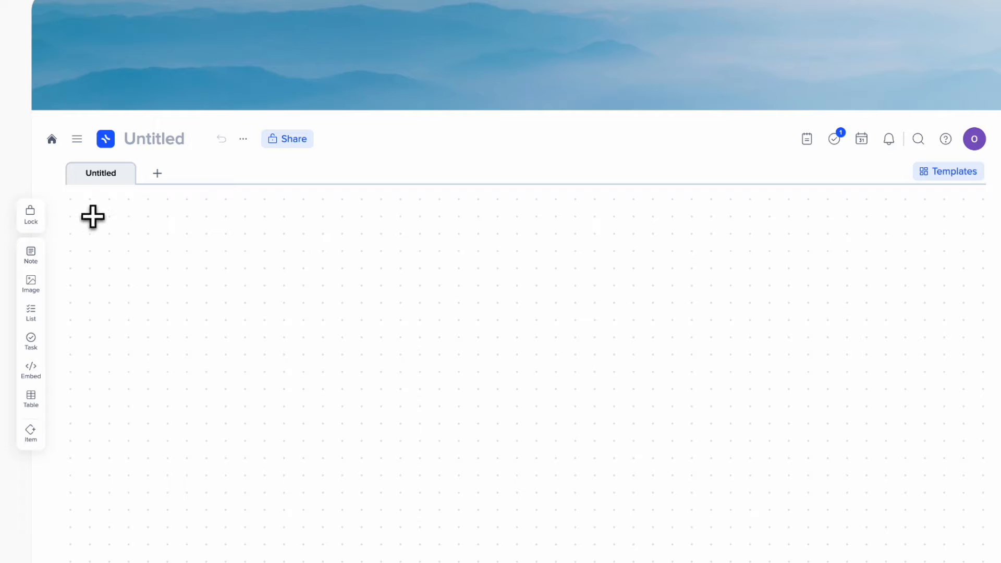
- Draw five blank tiles on the canvas: three in the first row and two beneath the first and second tiles
left_click_drag(68, 198, 367, 383)
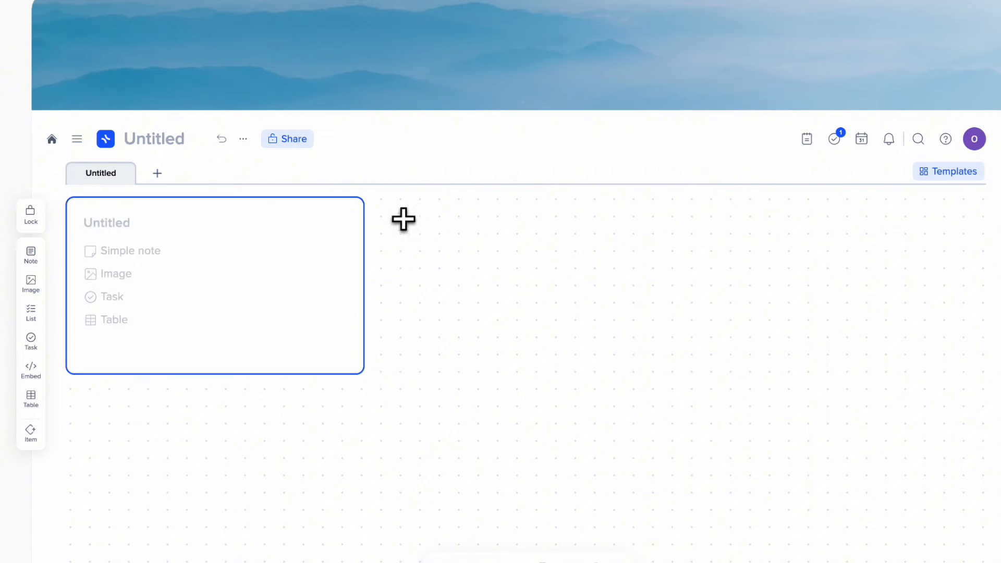
left_click_drag(378, 198, 695, 471)
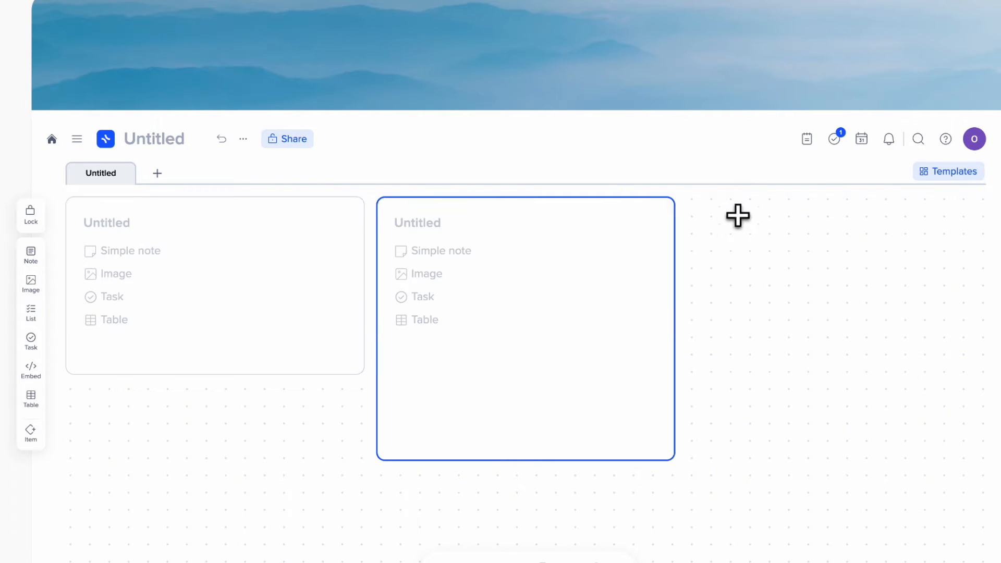
left_click_drag(709, 209, 965, 488)
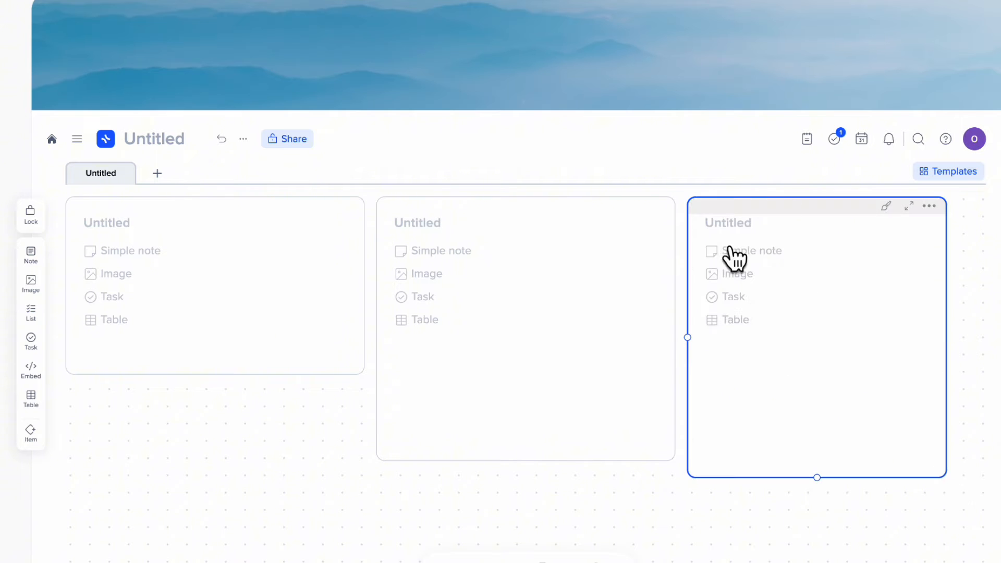
left_click_drag(85, 415, 451, 545)
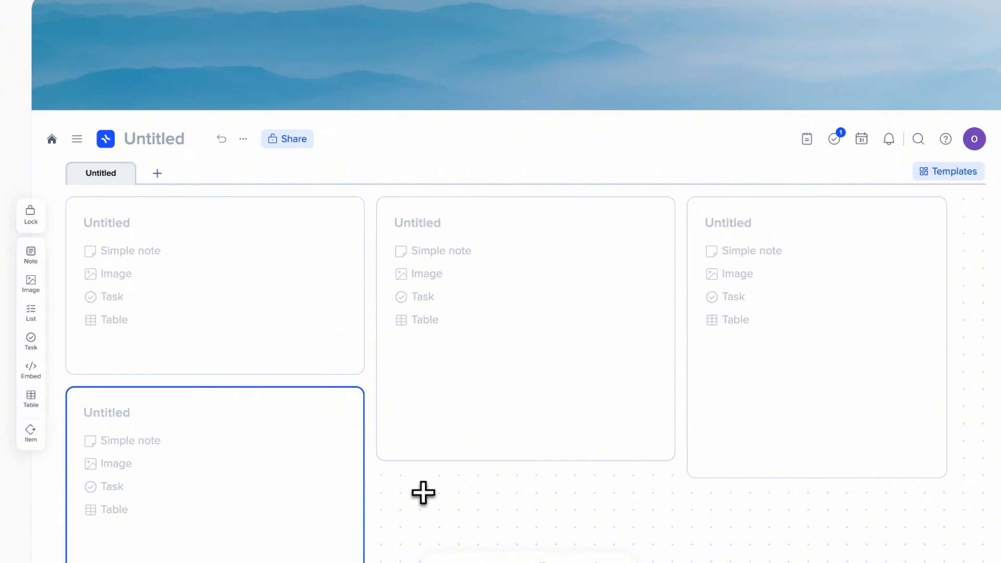
scroll(452, 349, "down", 2)
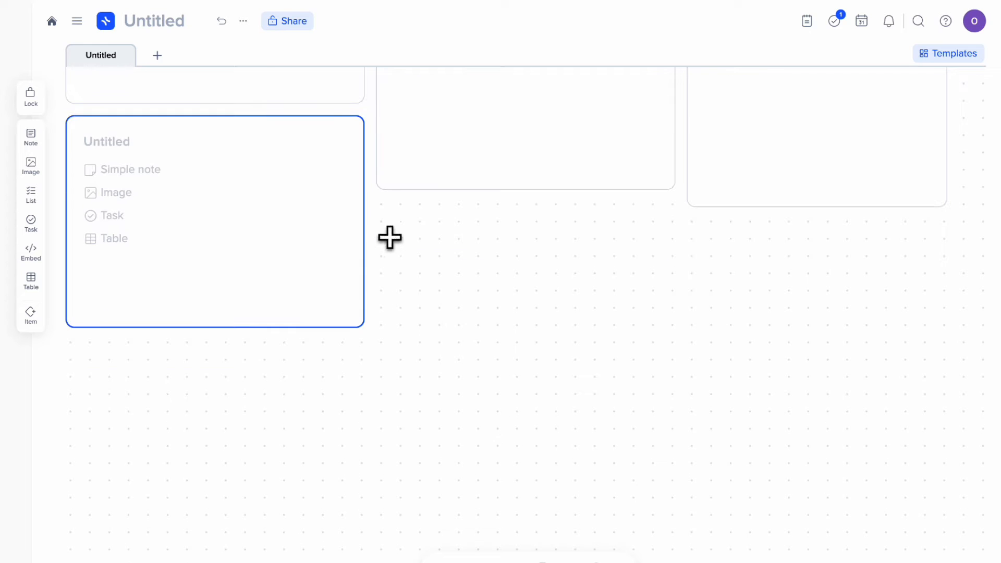
left_click_drag(386, 217, 789, 494)
scroll(729, 413, "up", 2)
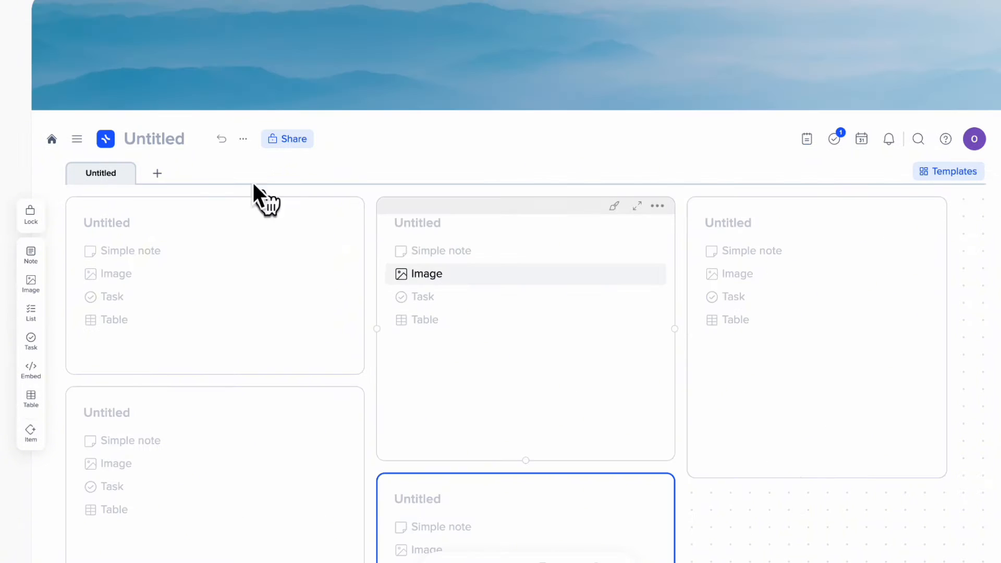
- Name the project "Daily Planner" and remove its icon
left_click(145, 141)
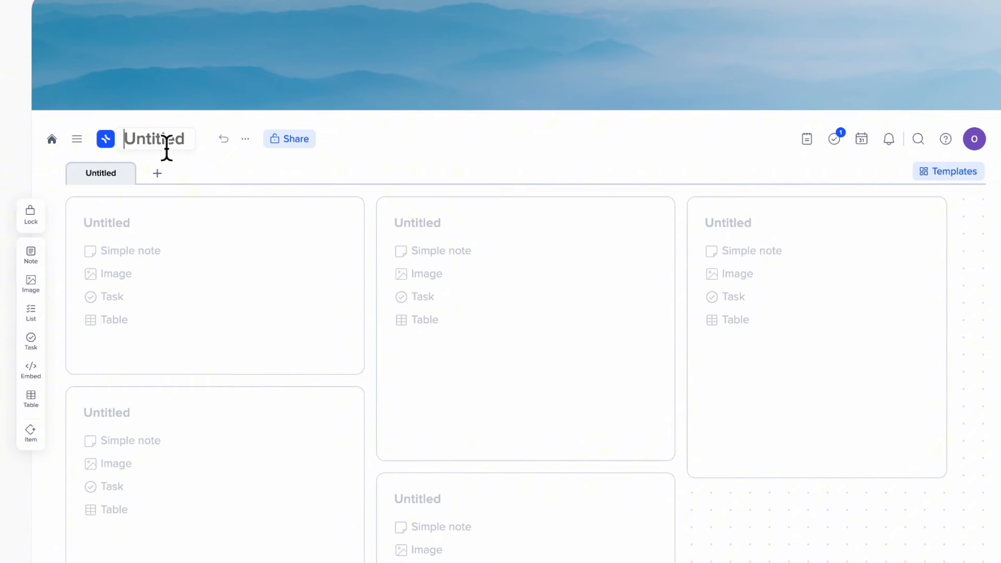
type("Daily Planner")
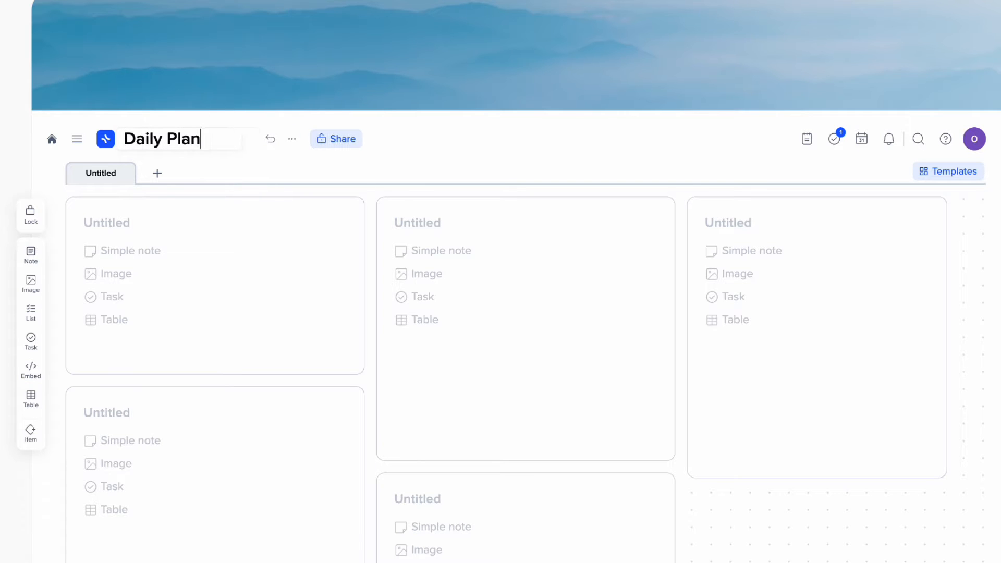
left_click(106, 139)
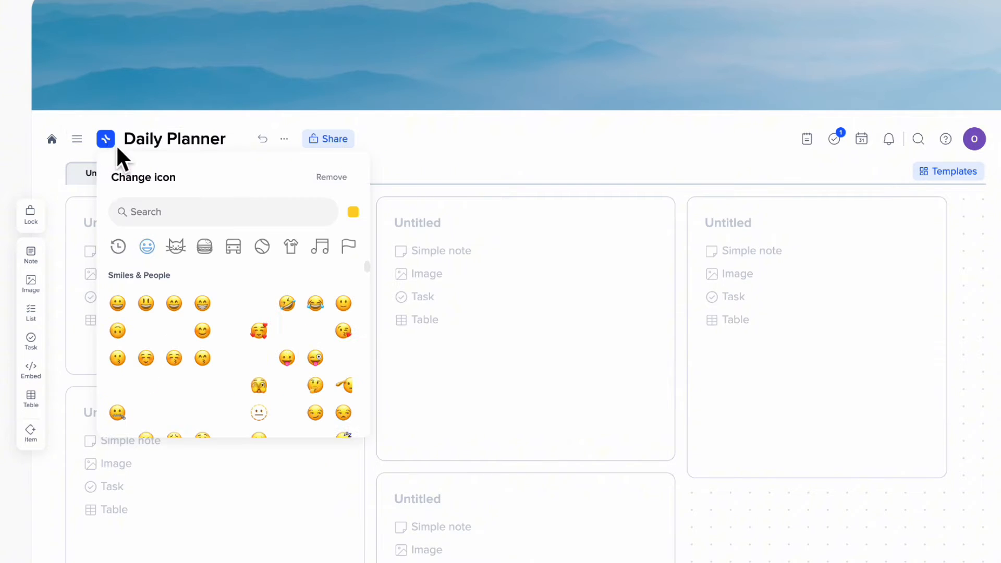
left_click(330, 178)
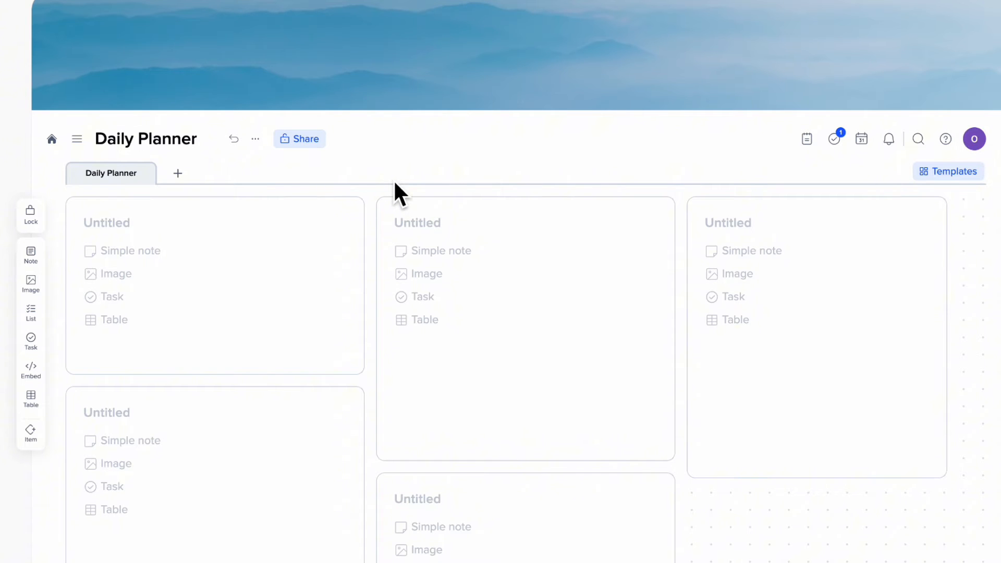
- Narrow the first tile of the first row by moving its right edge inward
mouse_move(364, 253)
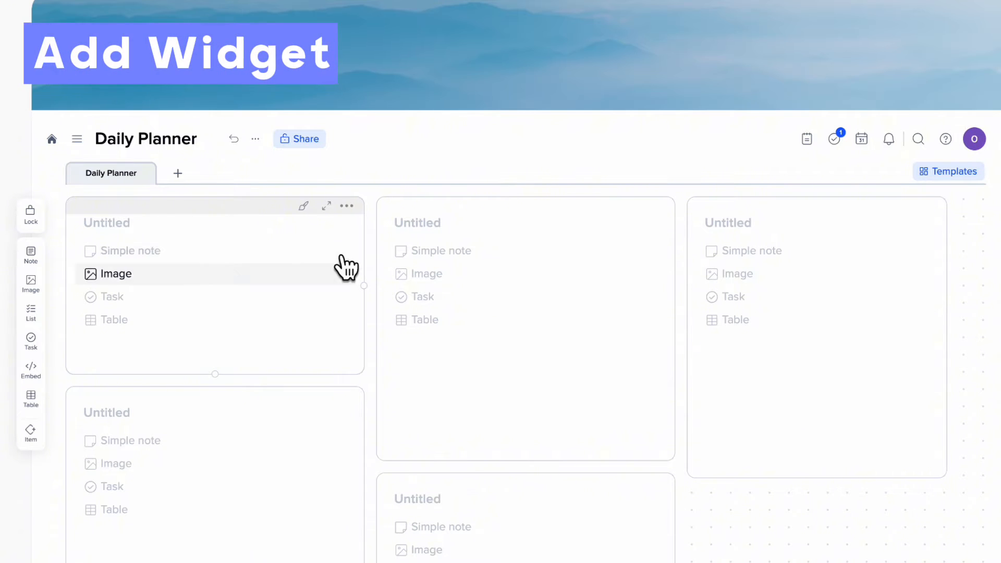
left_click_drag(376, 272, 322, 272)
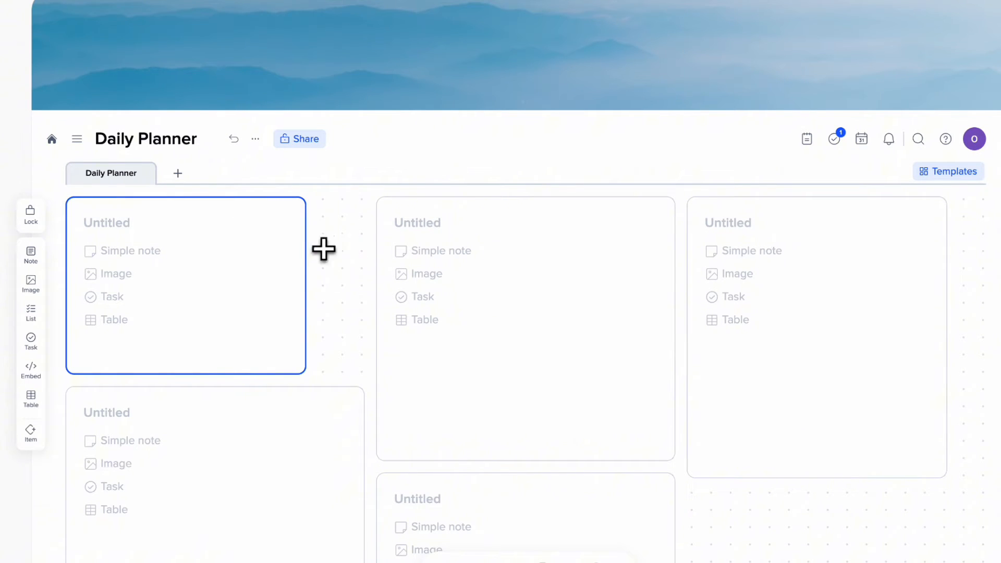
- Narrow the first tile of the second row to match the width of the tile above it
left_click_drag(376, 435, 319, 432)
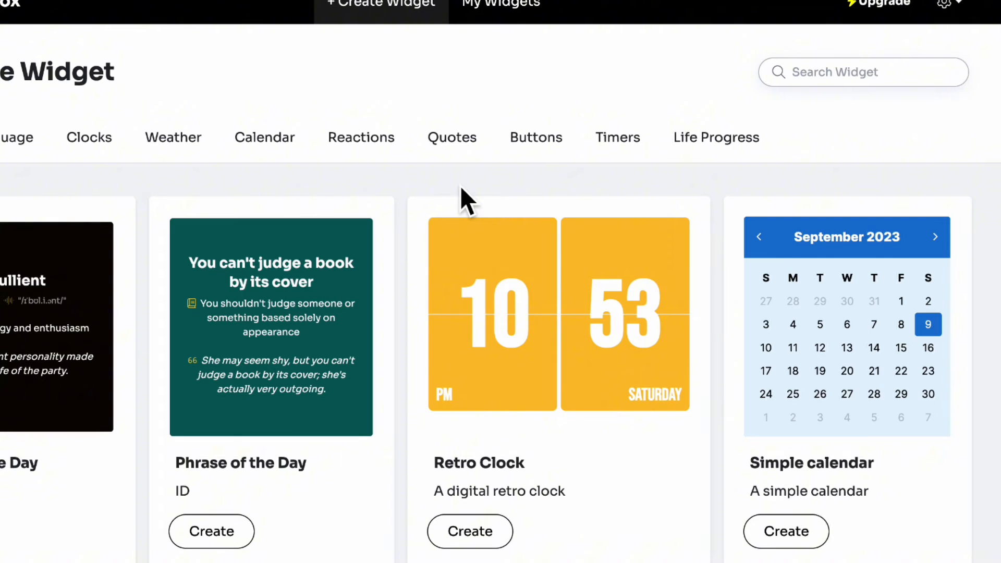
- Create a Simple calendar widget in WidgetBox and copy its embed link
scroll(417, 161, "down", 2)
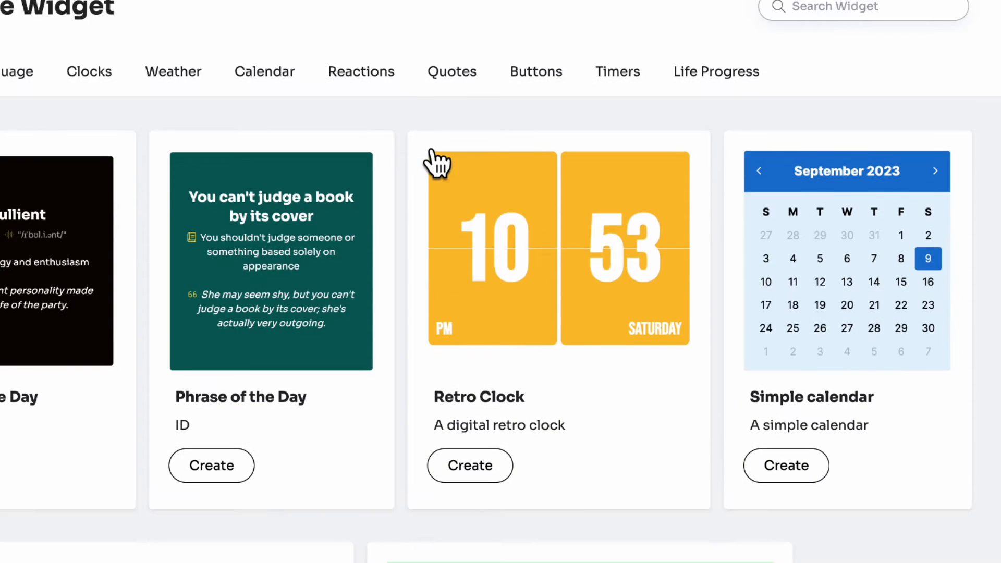
left_click(759, 414)
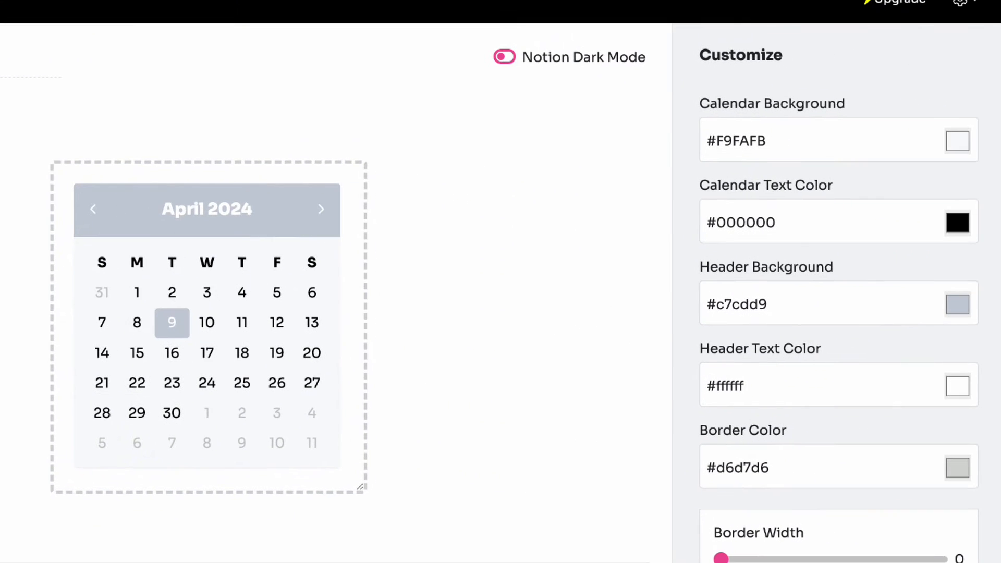
left_click(798, 553)
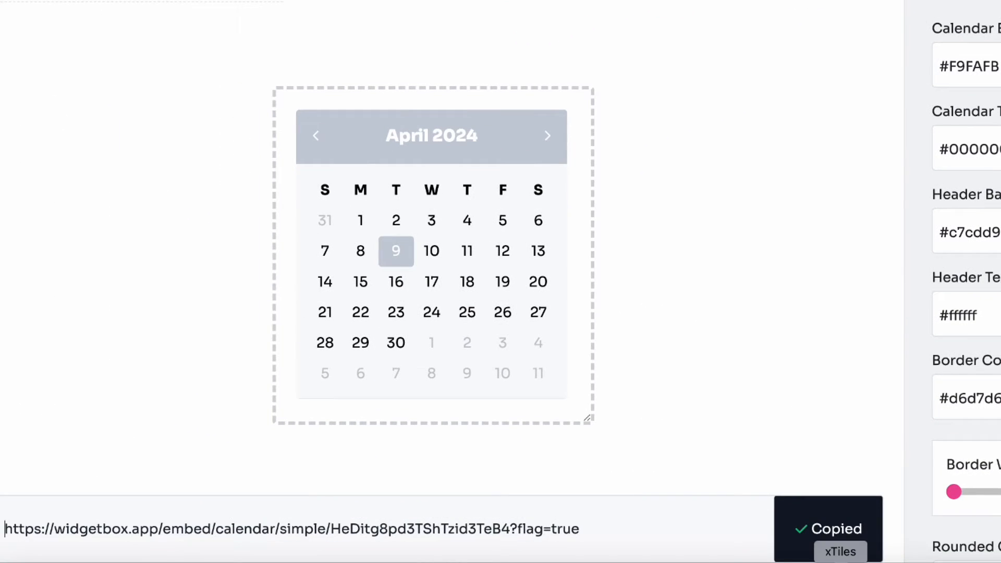
- Switch to xTiles and embed the copied calendar link in the first tile of the first row
left_click(841, 562)
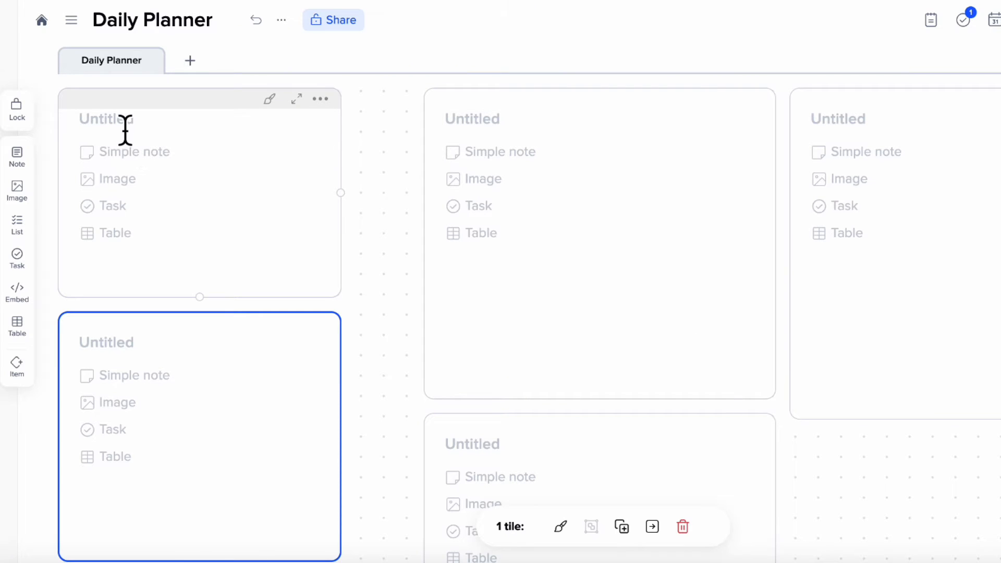
left_click(110, 152)
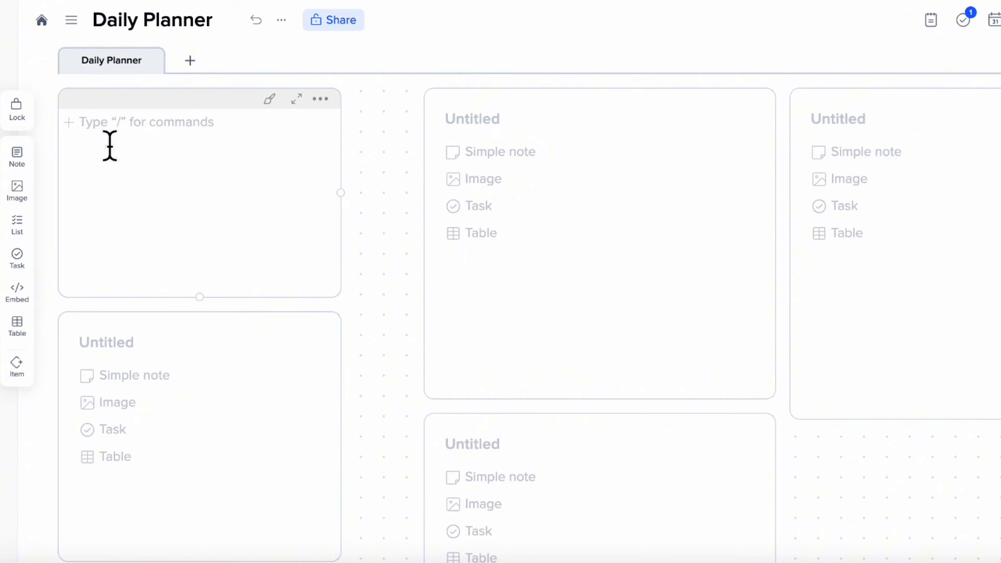
type("/")
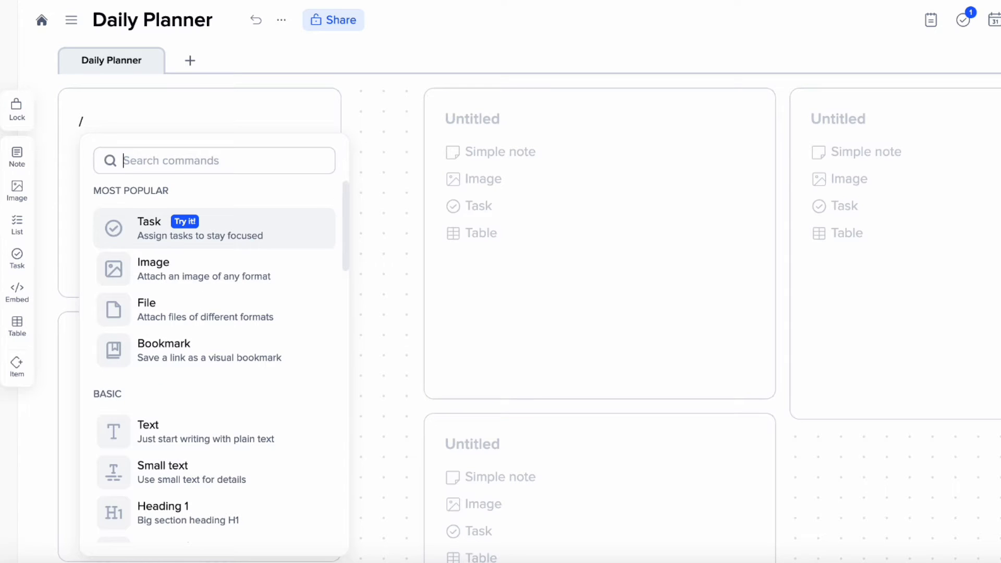
type("em")
key("Return")
key("ctrl+v")
left_click(250, 261)
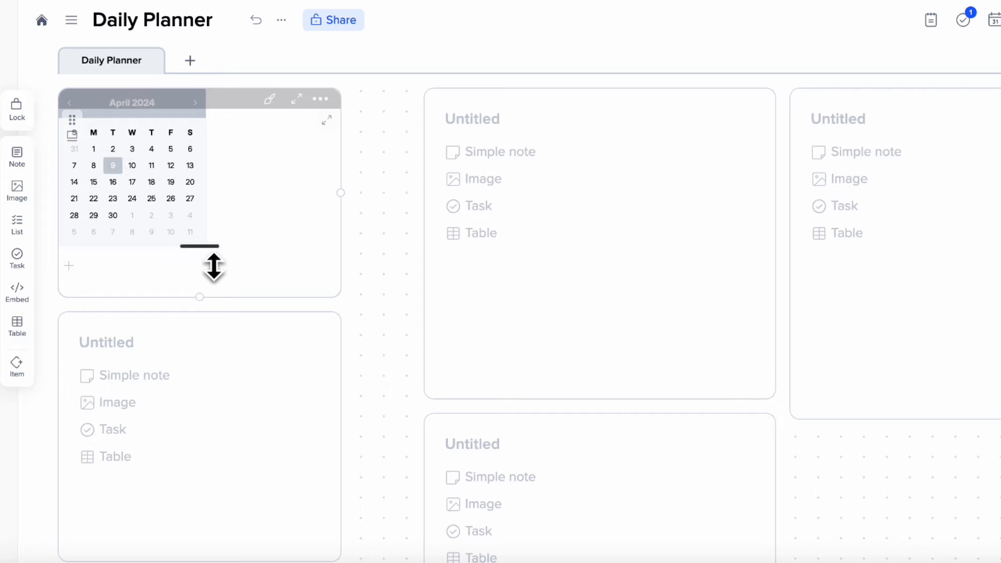
- Enlarge the embedded calendar to fill the tile's width and trim the tile's height to fit it
left_click_drag(214, 267, 214, 395)
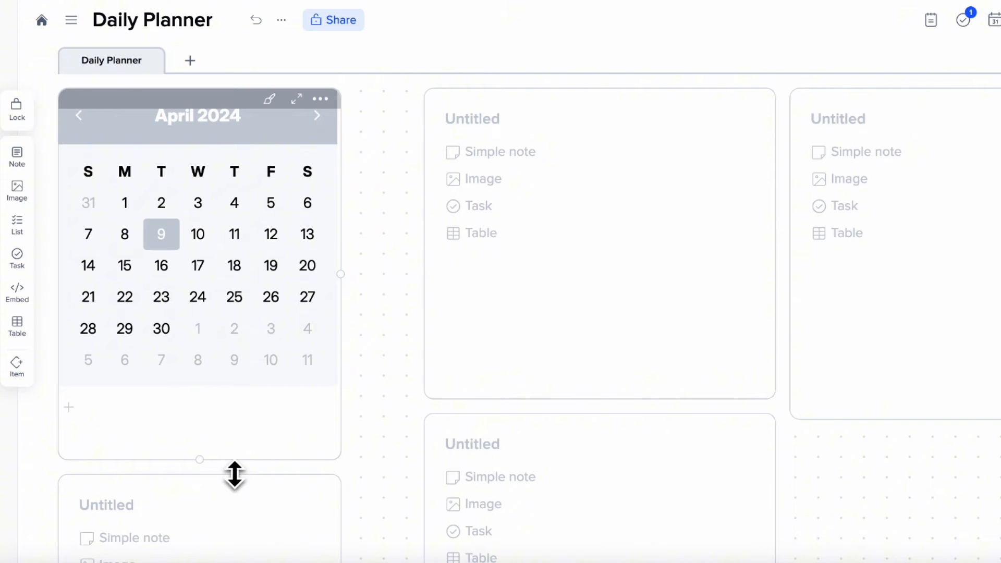
left_click_drag(234, 471, 238, 402)
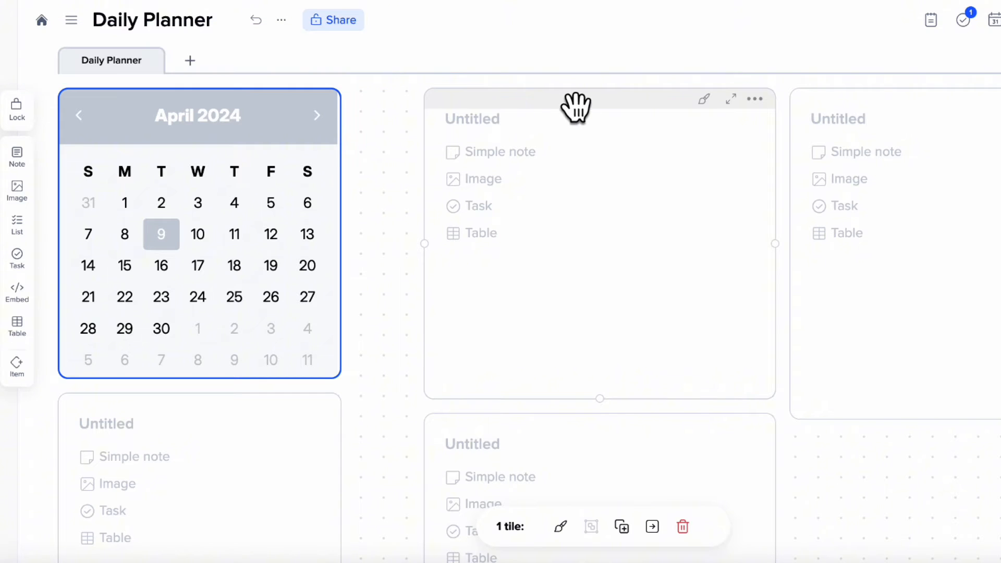
- Preview the tile styles on the second tile of the first row, settling on the thin top strip style in light grey
left_click(705, 100)
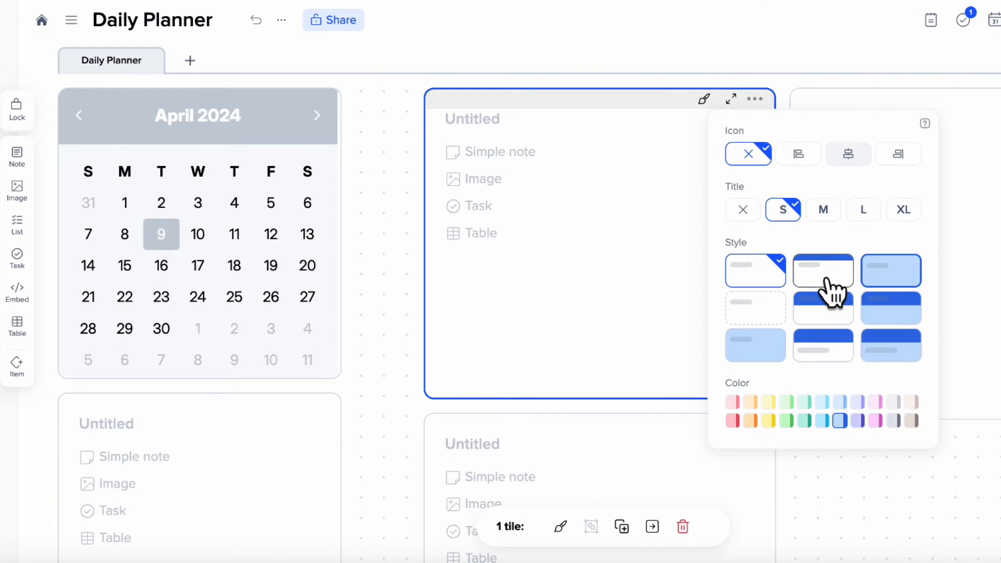
left_click(845, 277)
left_click(898, 278)
left_click(906, 312)
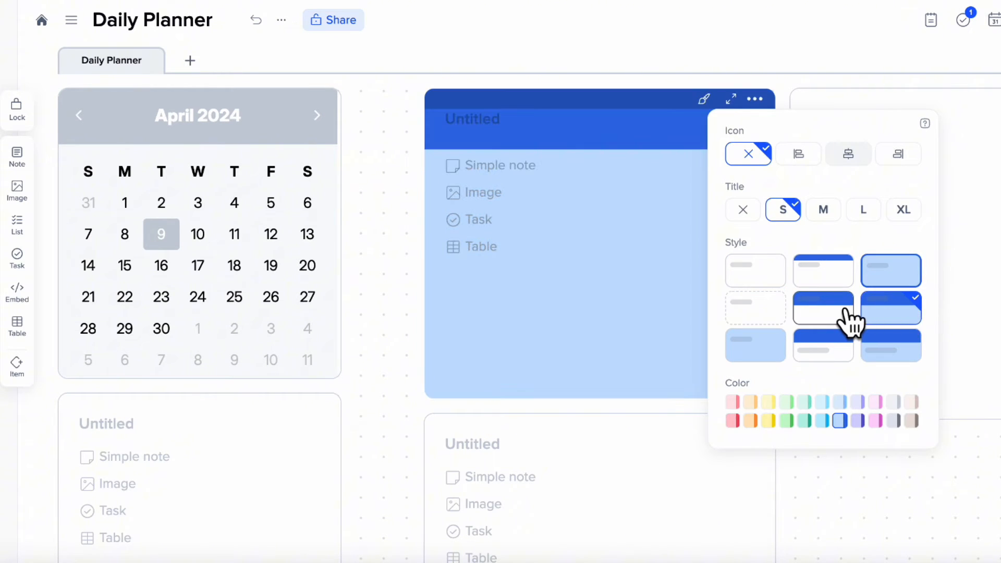
left_click(850, 317)
left_click(841, 360)
left_click(760, 346)
left_click(762, 313)
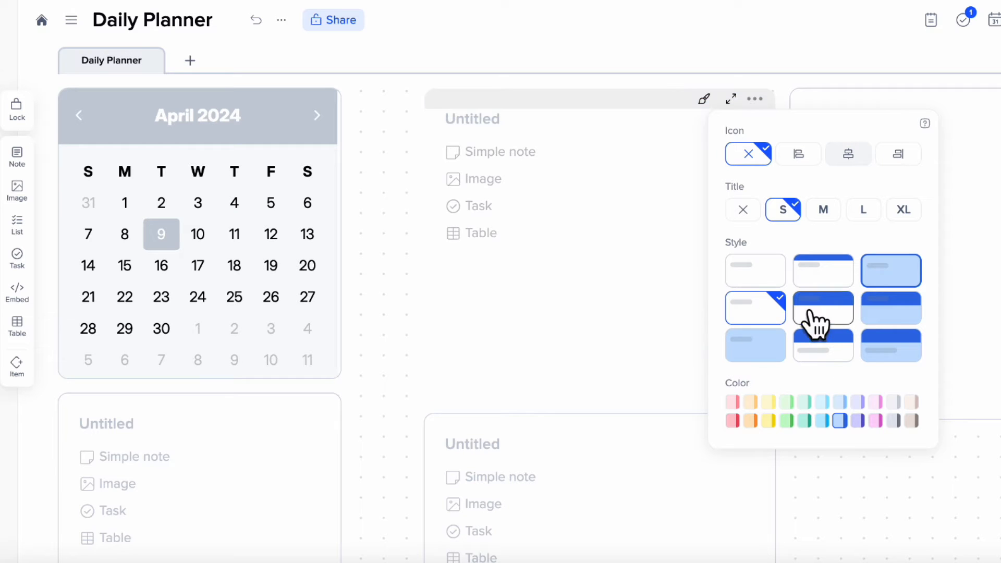
left_click(845, 279)
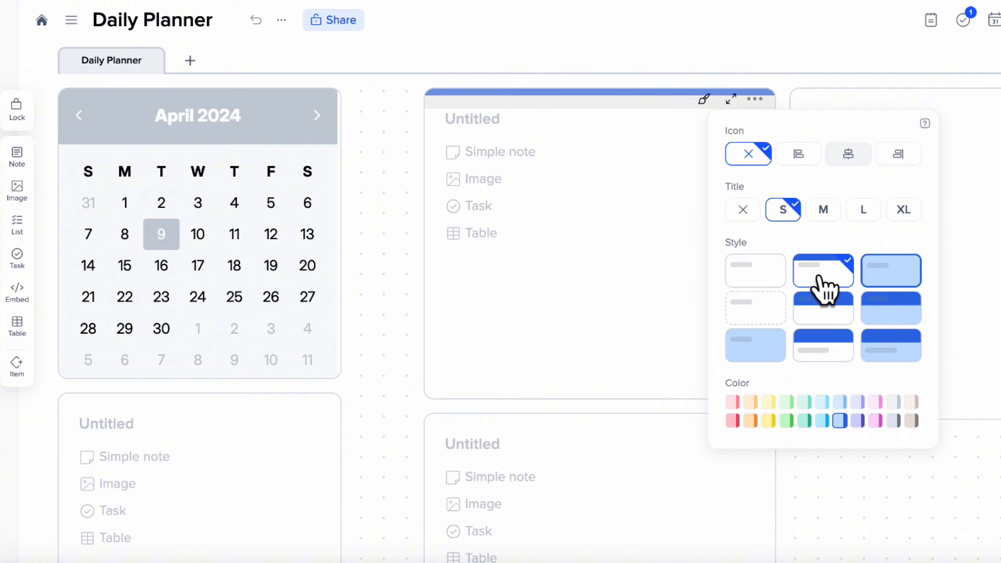
left_click(895, 402)
left_click(677, 208)
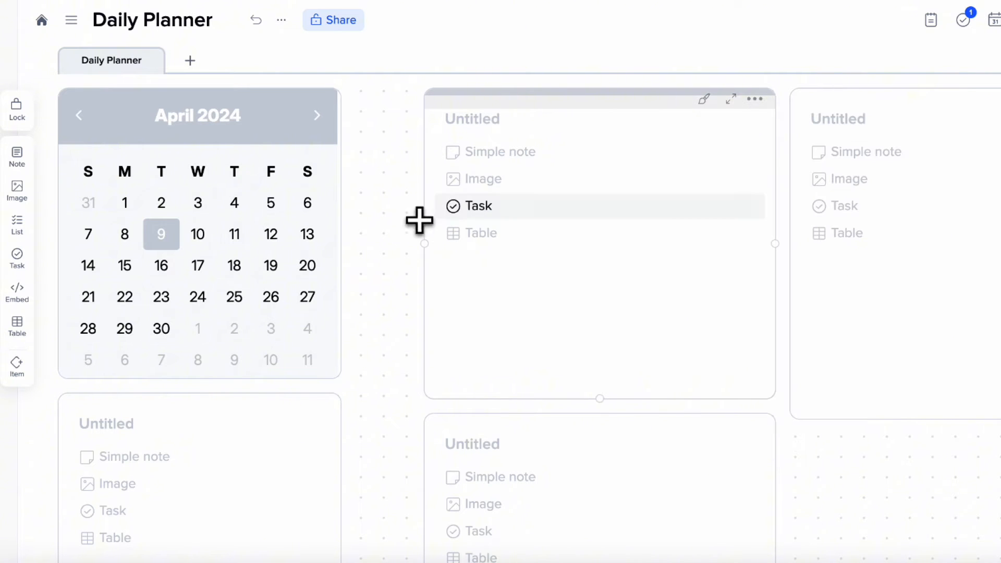
- Move the third tile down to the second row and widen the tile beside the calendar in both directions to 35x16
left_click_drag(425, 228, 357, 228)
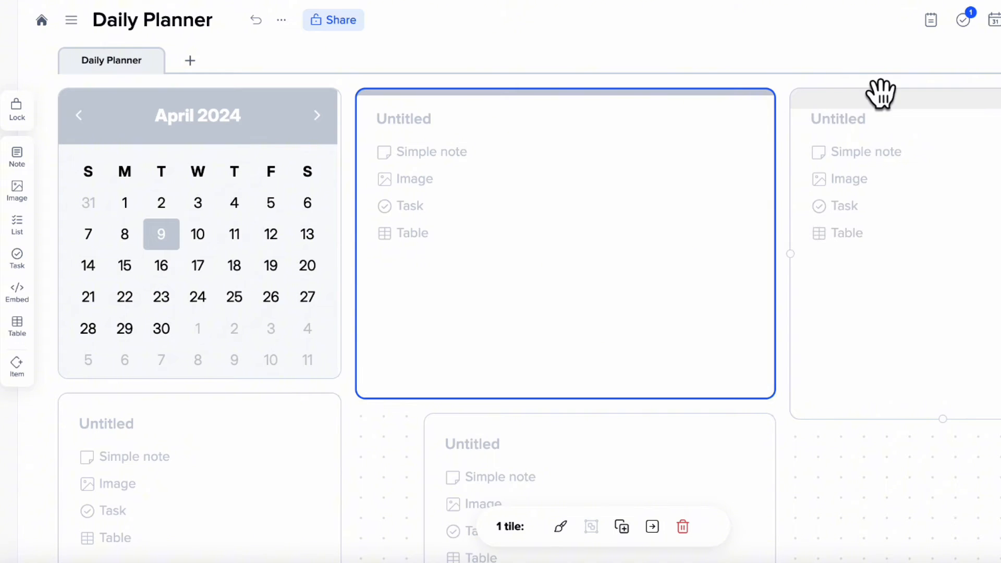
left_click_drag(881, 94, 884, 418)
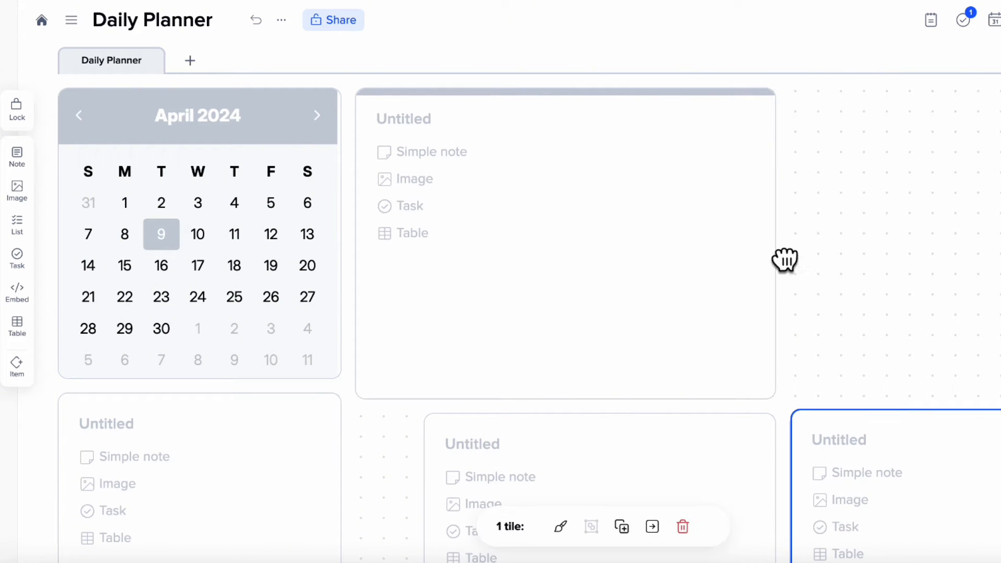
left_click_drag(789, 273, 1000, 273)
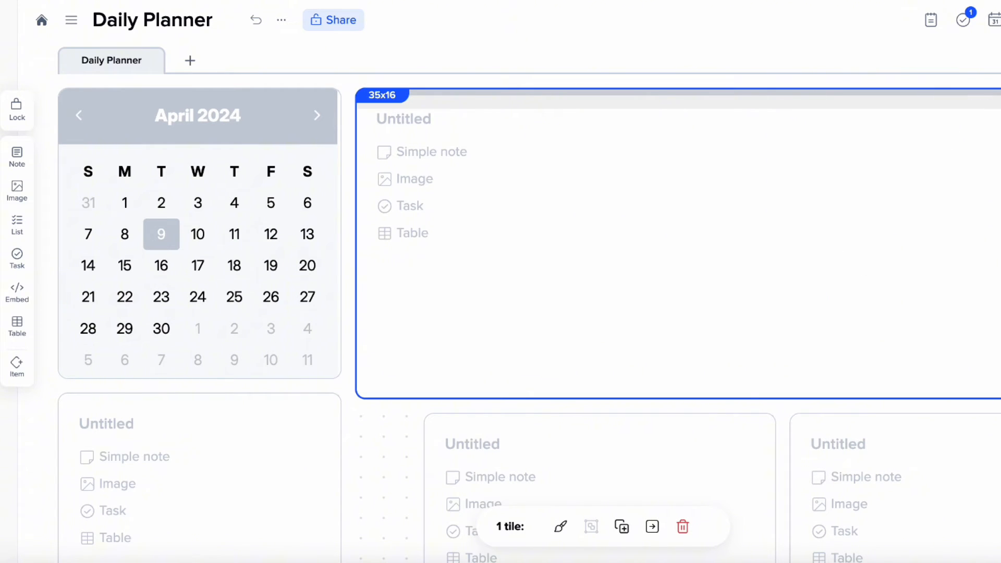
- Title the wide tile beside the calendar "Today's Schedule" and insert a table in it
left_click(448, 131)
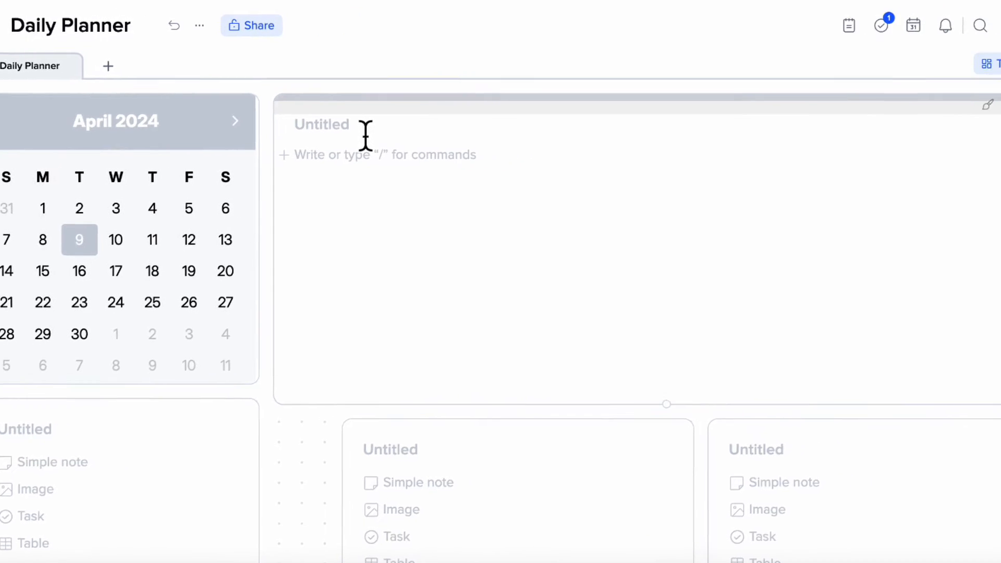
type("Today's S")
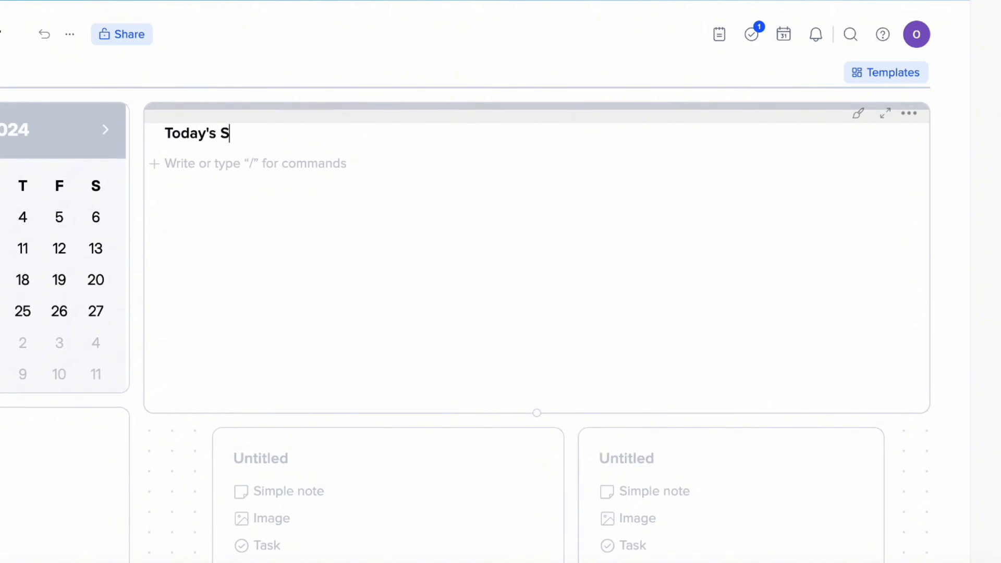
type("chedule")
key("Return")
type("/")
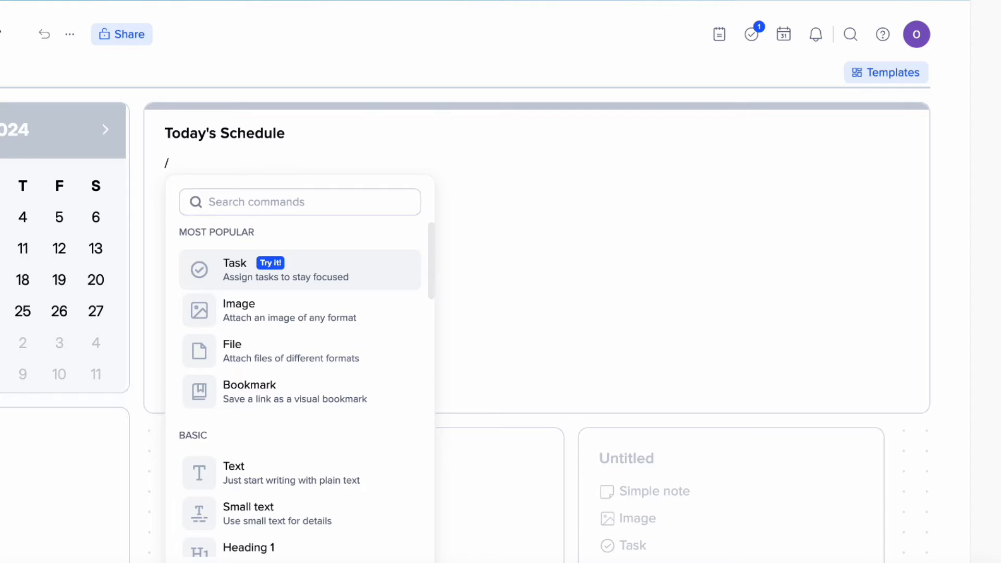
type("table")
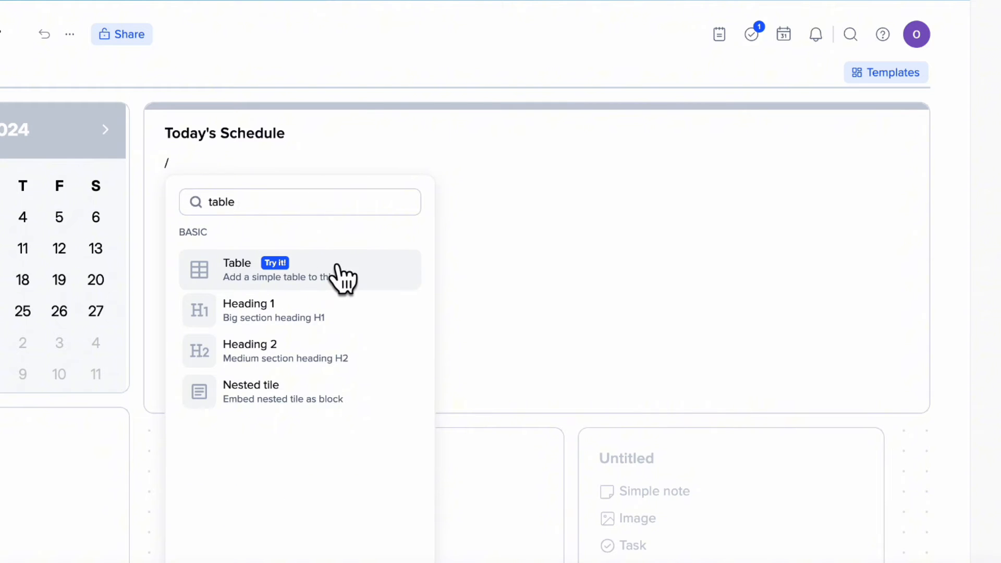
left_click(342, 279)
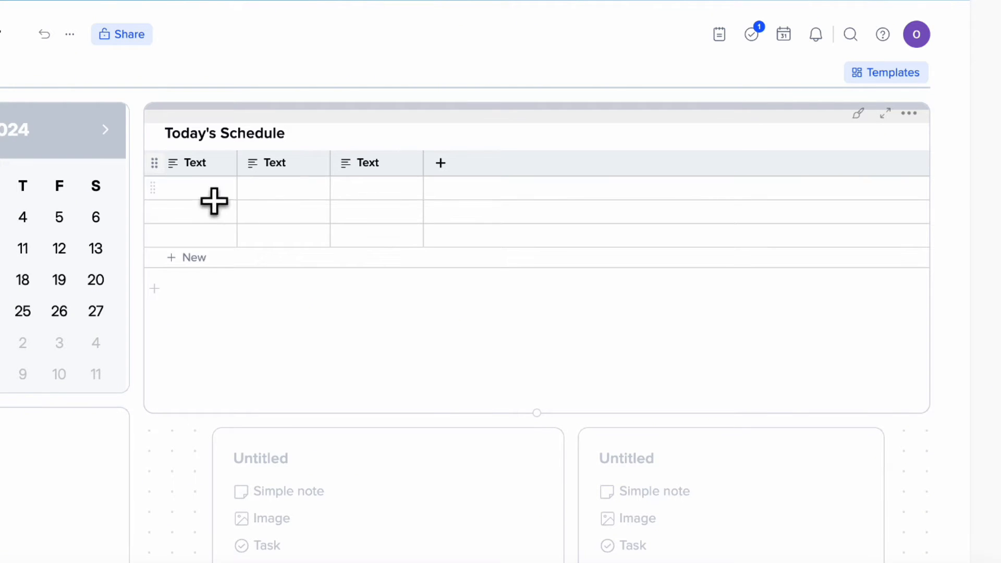
- Hide the header icons of the Today's Schedule table
left_click(154, 162)
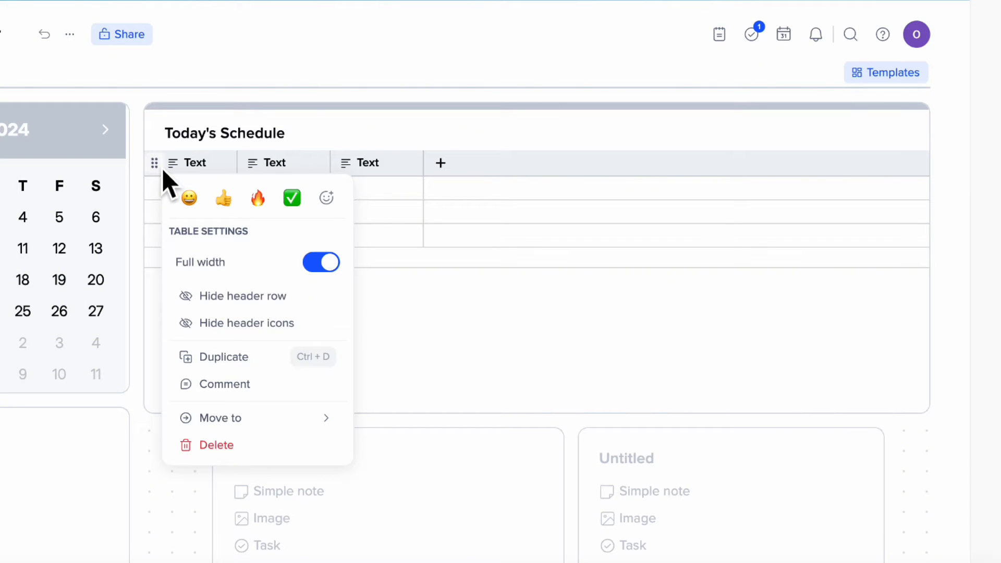
left_click(308, 323)
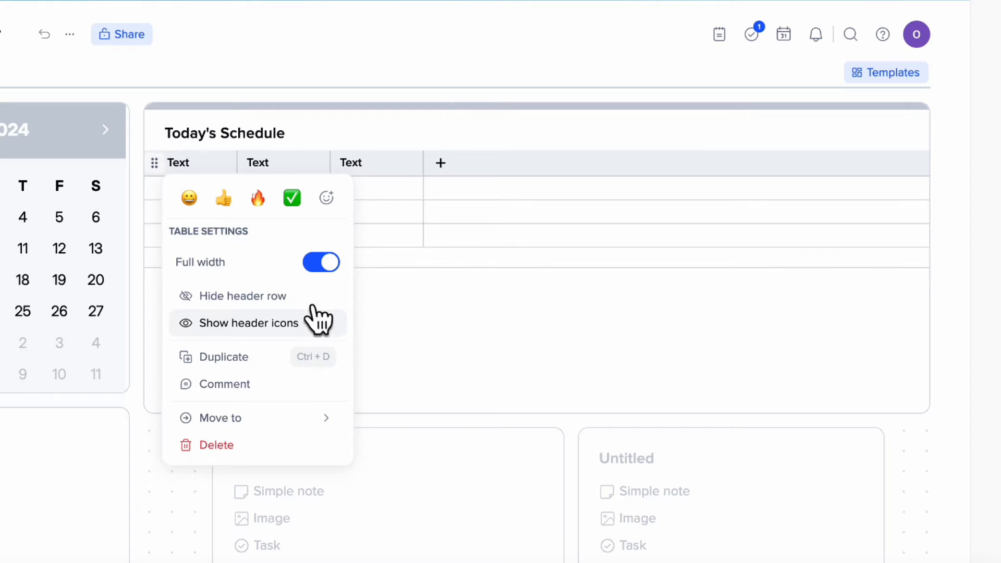
left_click(368, 173)
- Delete the table's third column and widen the second column to the tile's far edge
left_click(399, 174)
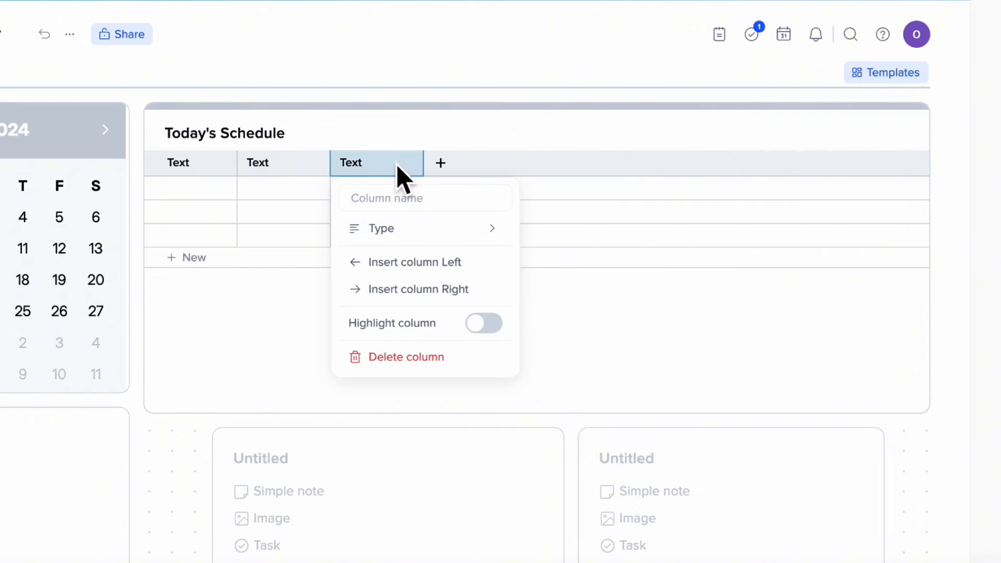
left_click(438, 357)
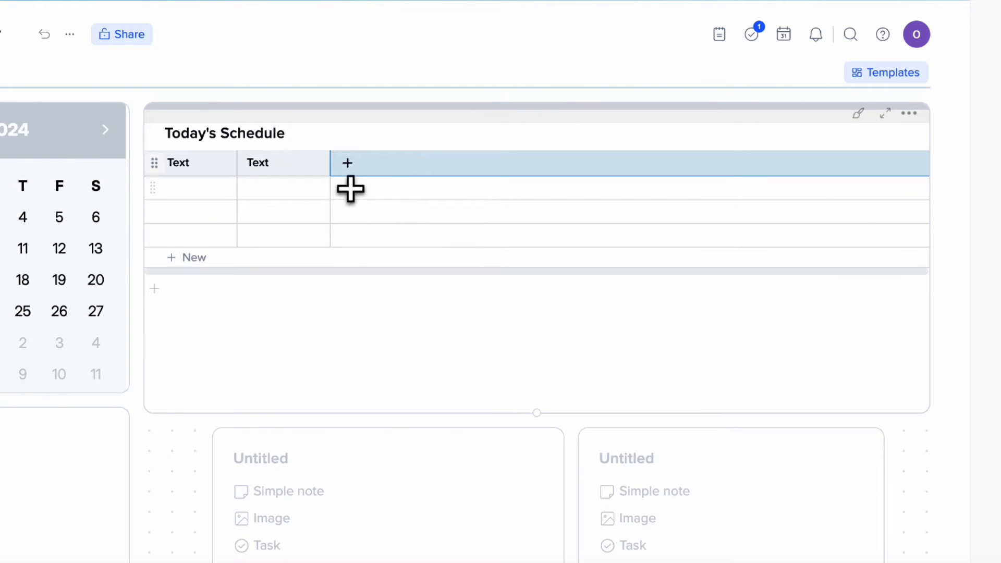
left_click_drag(340, 174, 943, 229)
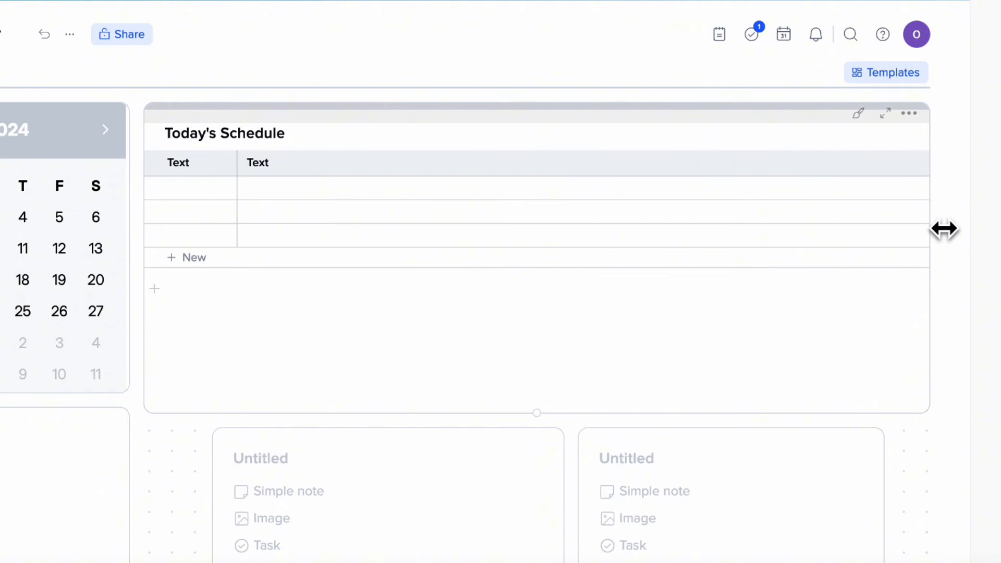
- Rename the table's first column "Time" and its second column "Schedule"
left_click(177, 164)
left_click(188, 163)
left_click(190, 166)
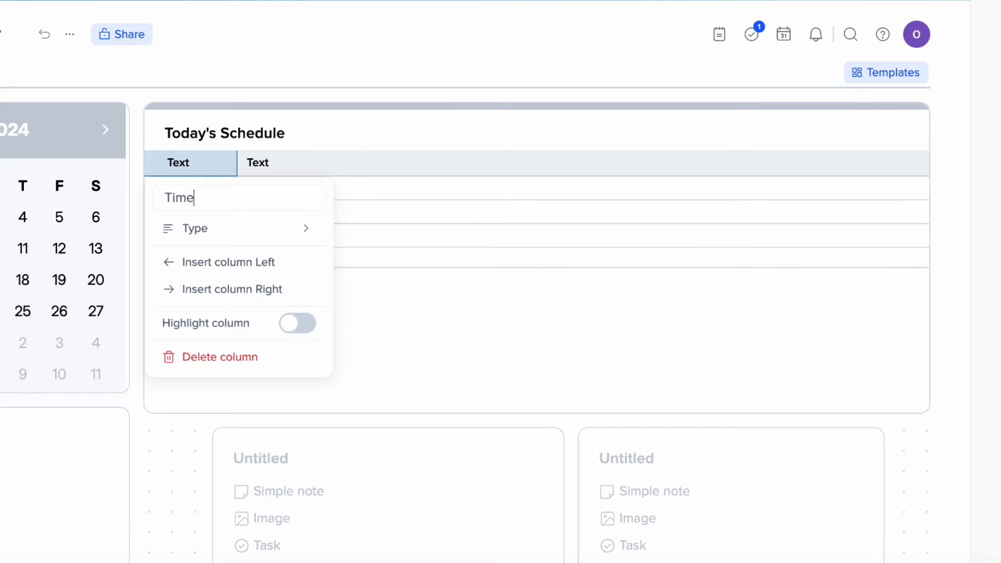
type("Time")
key("Return")
left_click(285, 171)
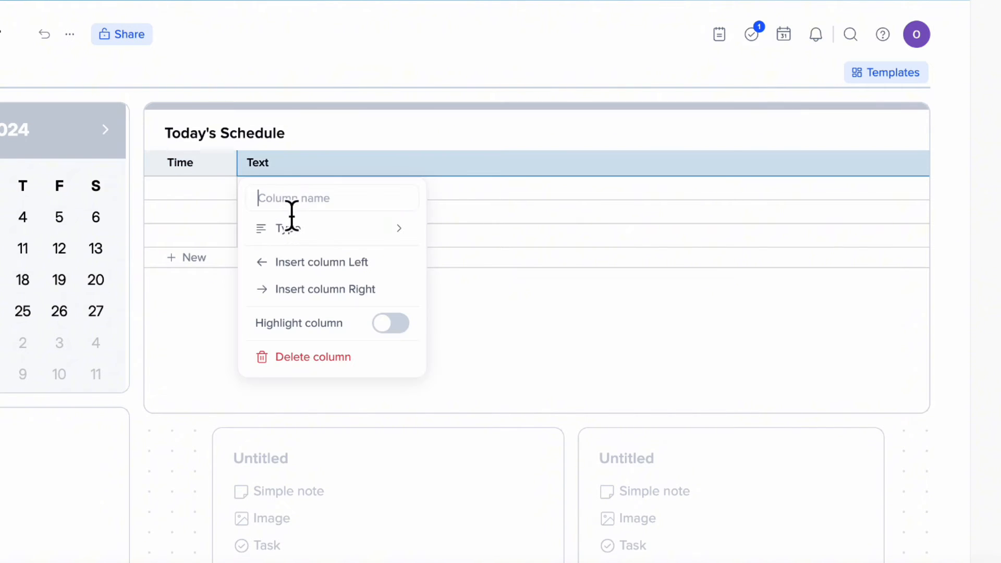
type("Schedule")
key("Return")
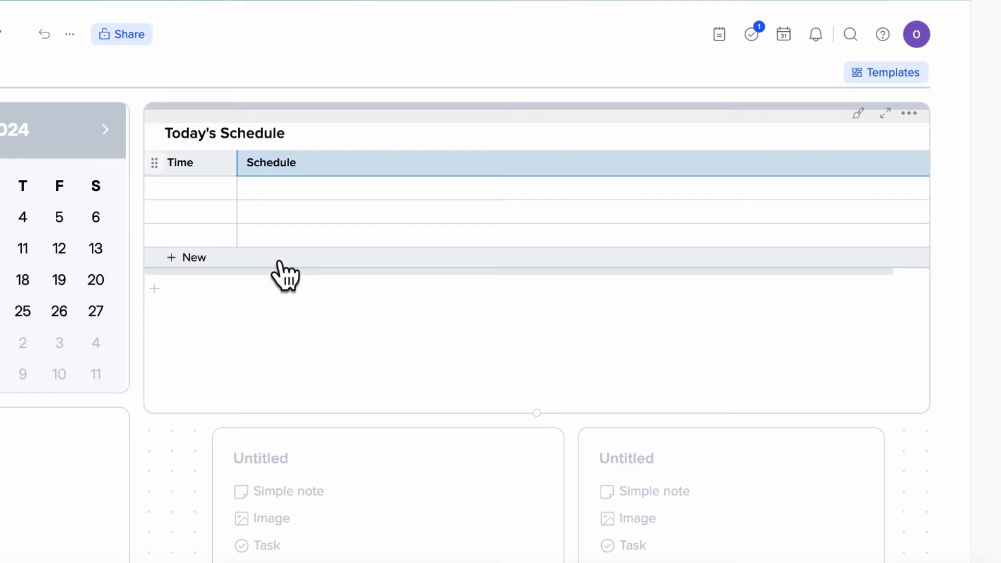
- Fill the Time column with hourly slots from "8am - 9am" to "9pm - 10pm" and widen the column slightly
left_click(225, 201)
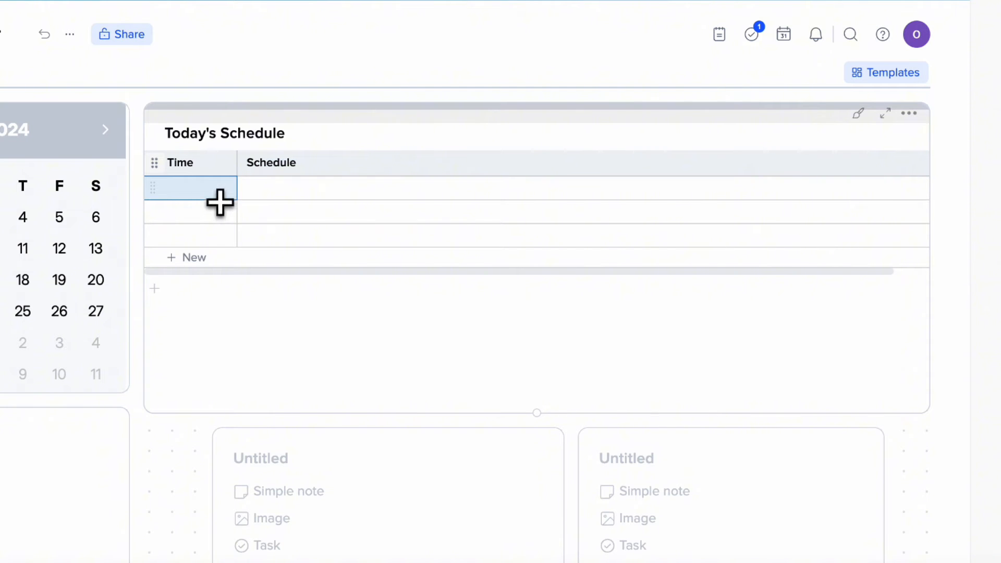
left_click(197, 207)
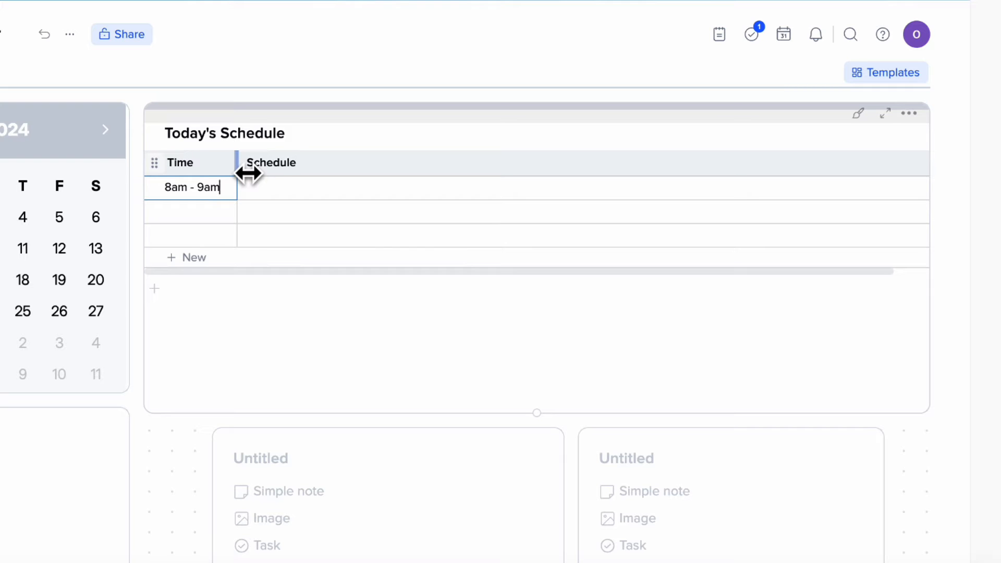
left_click_drag(249, 174, 269, 172)
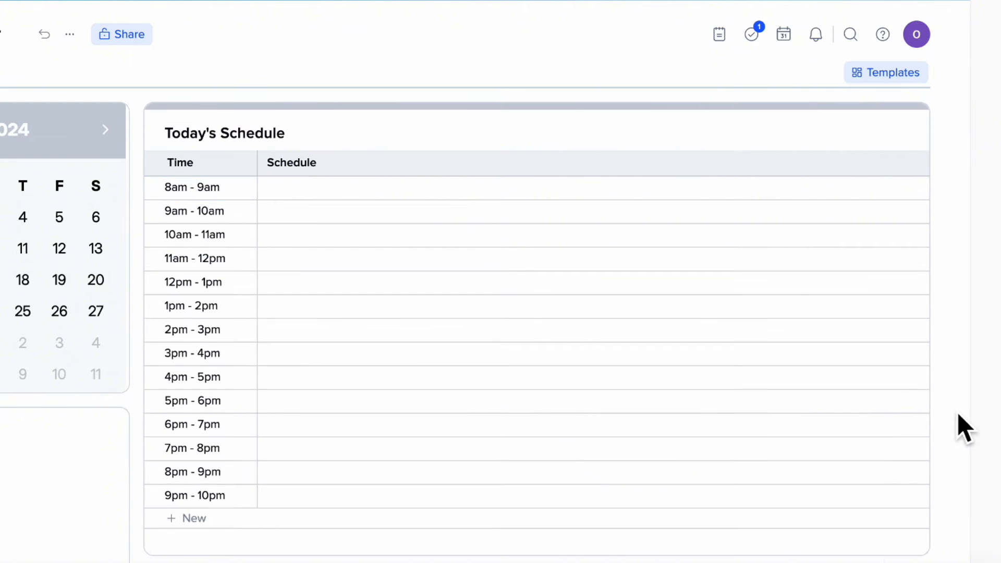
scroll(288, 339, "down", 4)
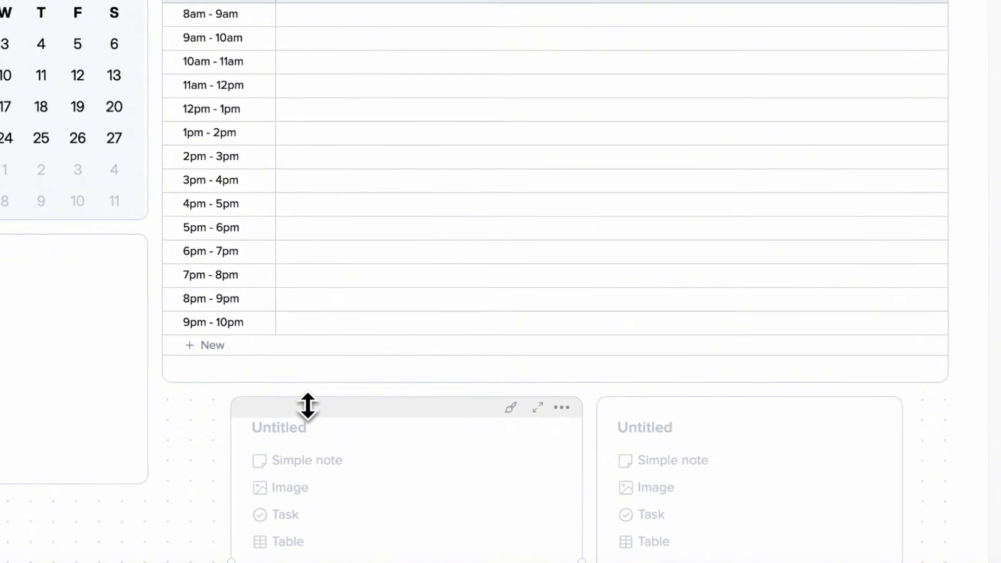
- Title the empty tile below the calendar "Monthly Goals" and give it the thin top-stripe style in light grey
left_click(73, 271)
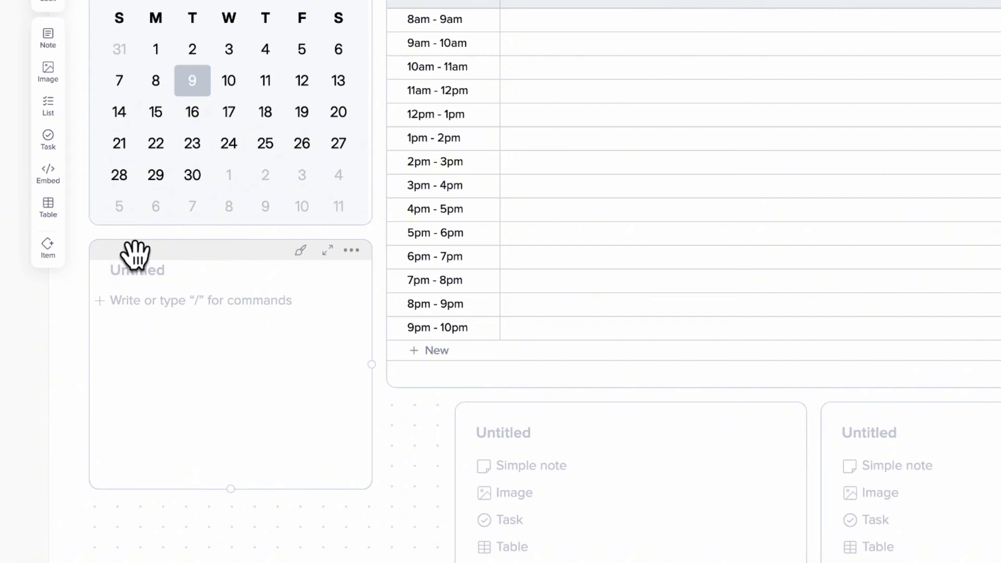
type("Monthly Goals")
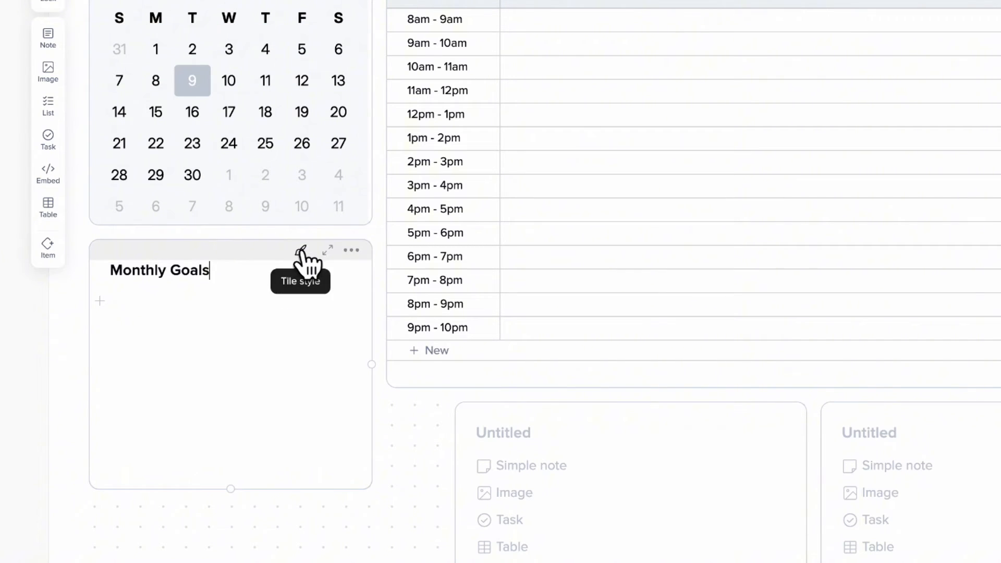
left_click(302, 251)
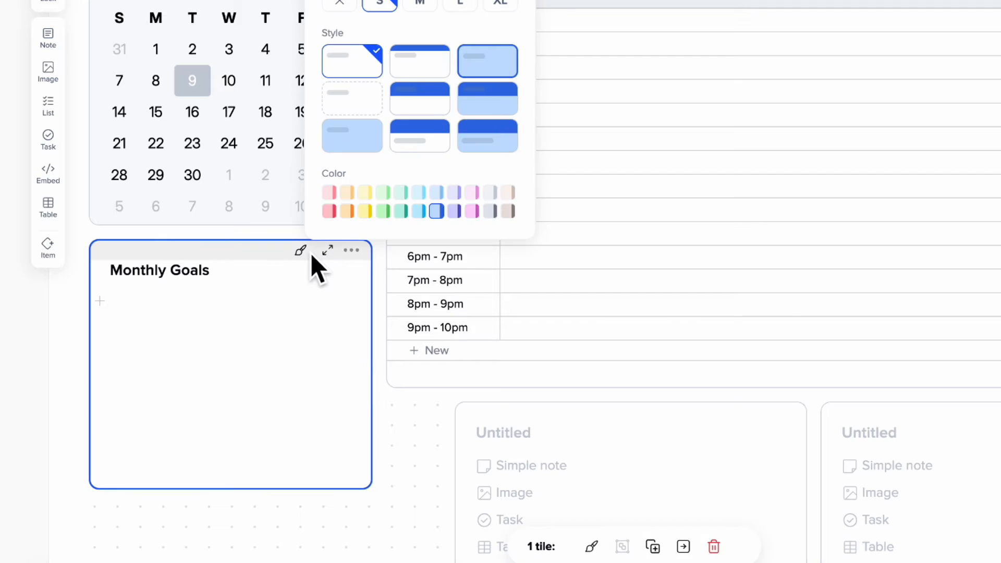
left_click(435, 78)
left_click(263, 368)
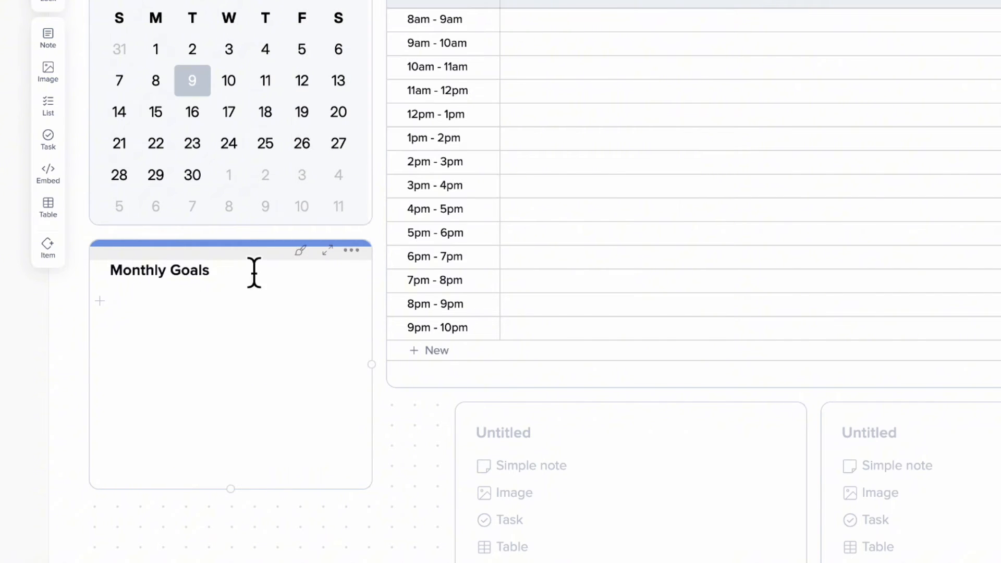
left_click(301, 251)
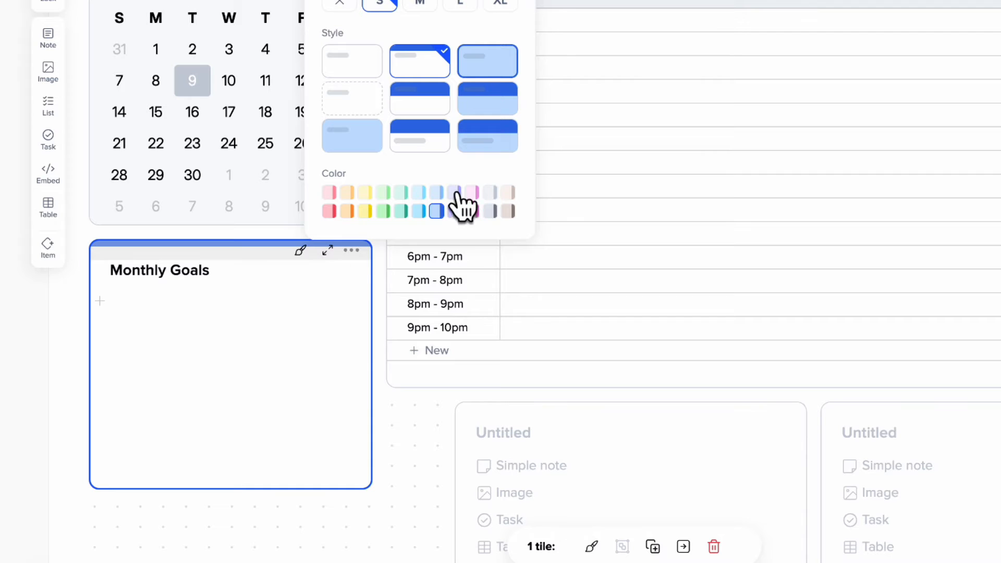
left_click(490, 192)
- Add the "Remember why you started" photo from an Unsplash search for "motivation" to the Monthly Goals tile and shorten the image
left_click(180, 311)
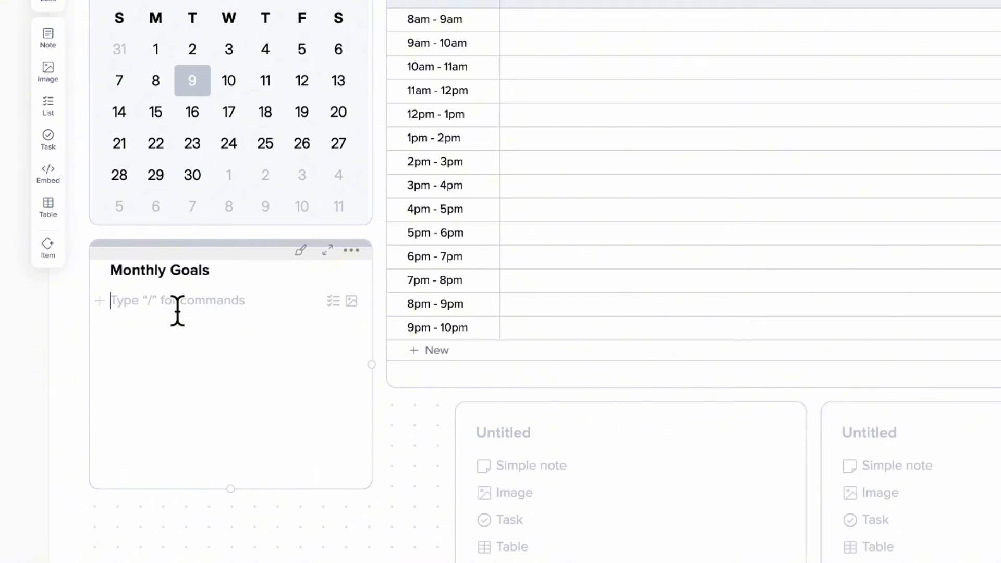
type("/")
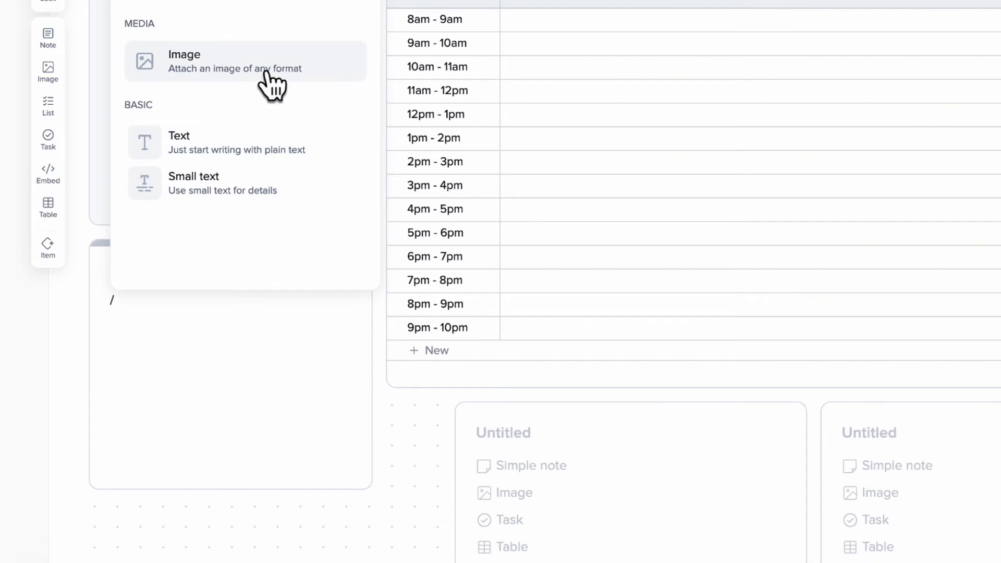
left_click(269, 78)
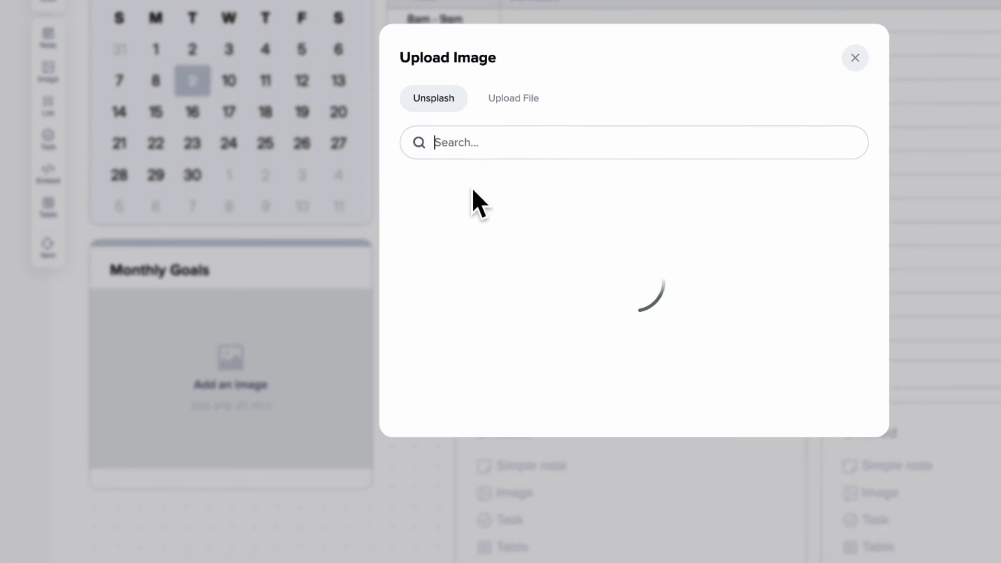
left_click(505, 151)
type("motivation")
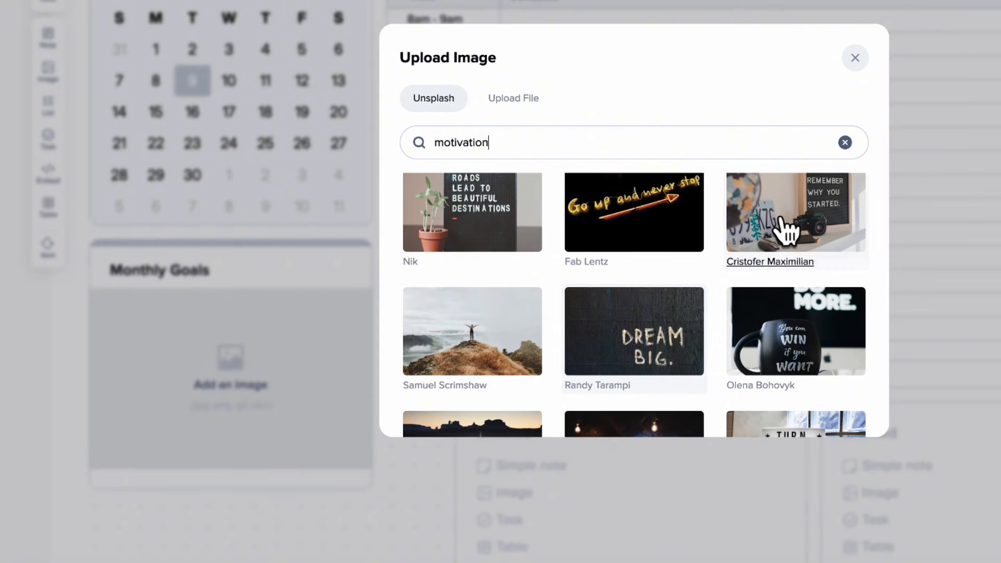
left_click(786, 216)
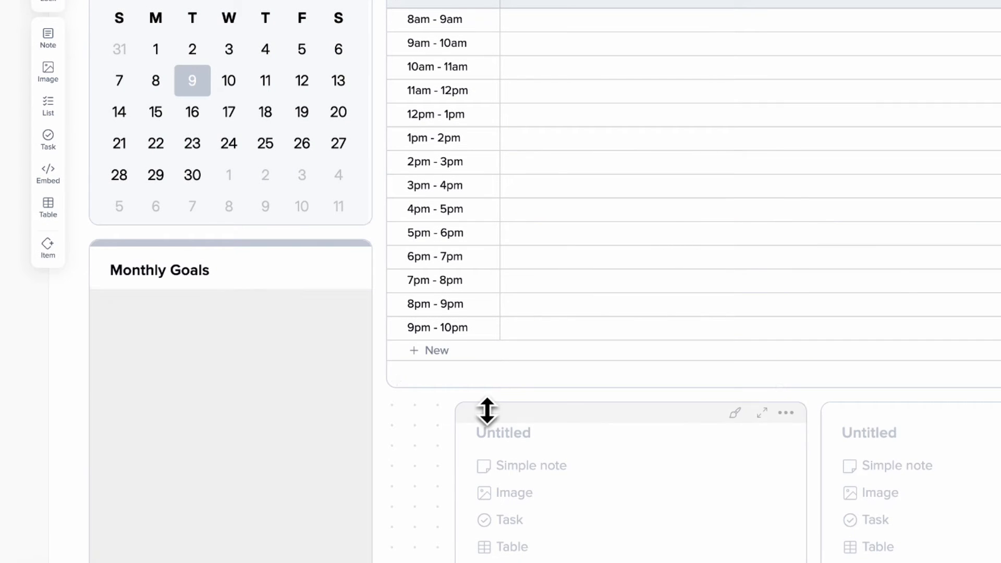
scroll(485, 409, "down", 5)
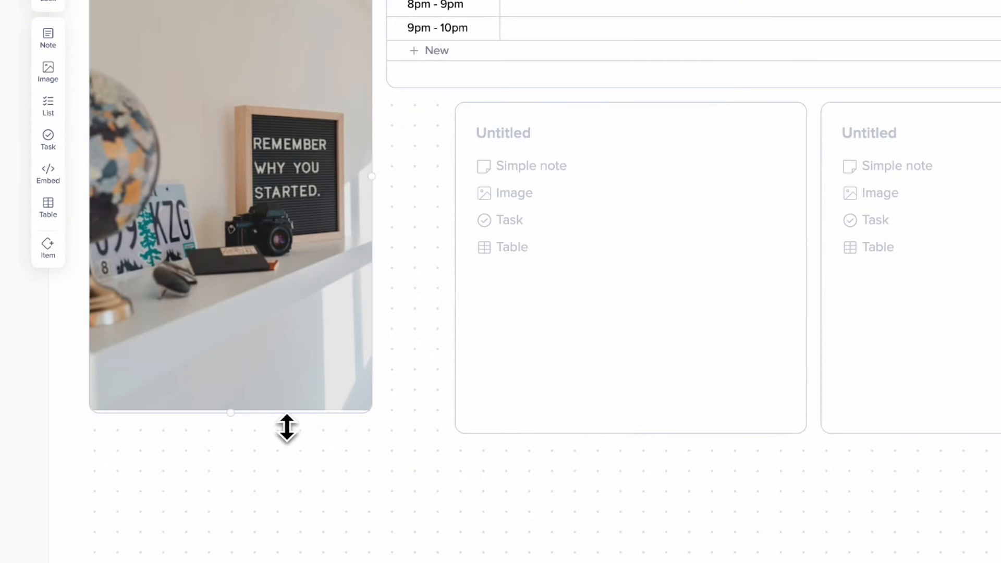
left_click_drag(257, 414, 255, 214)
- Add a checklist of five empty to-do items below the photo and shorten the Monthly Goals tile to fit them
left_click(211, 238)
scroll(222, 258, "up", 1)
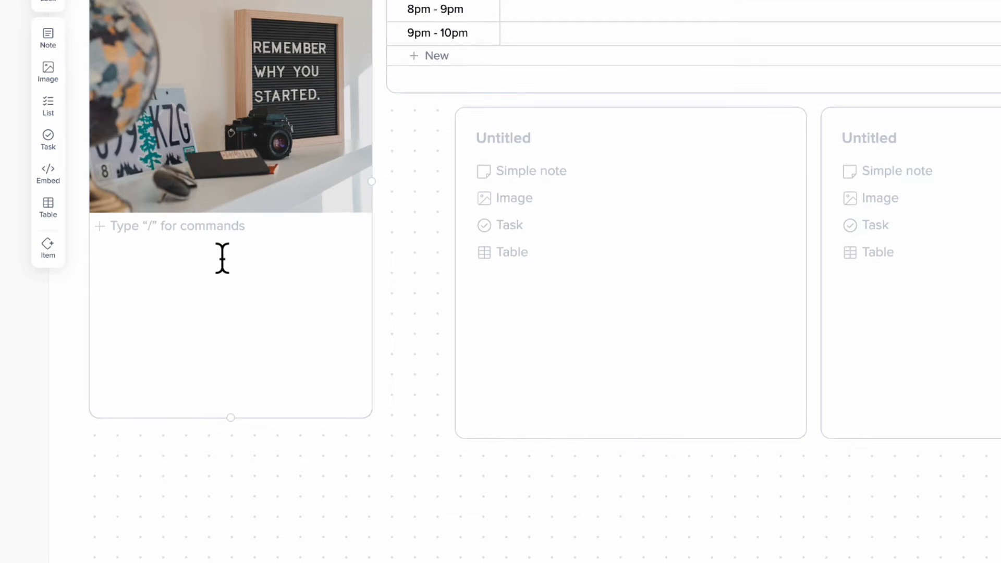
type("/check")
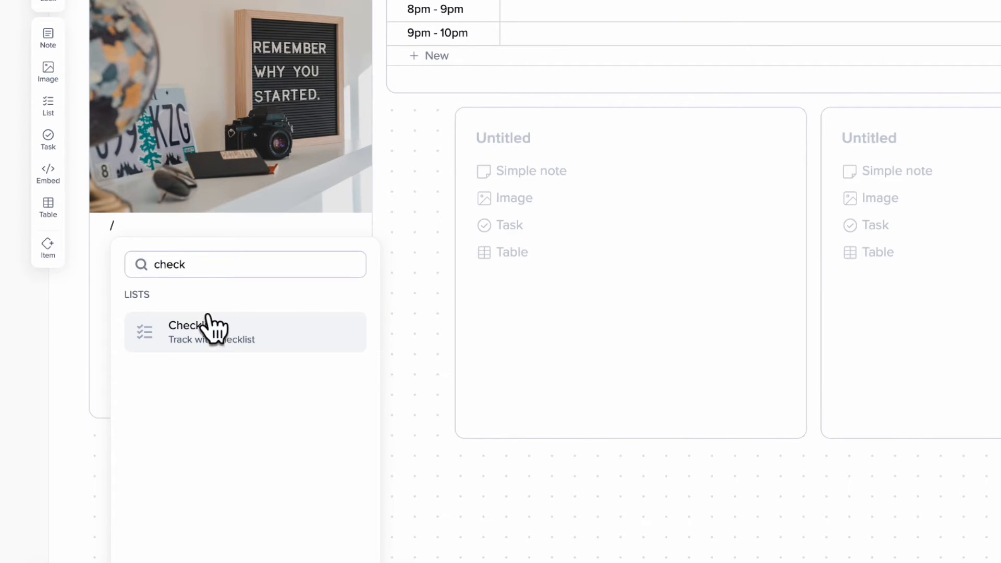
left_click(223, 350)
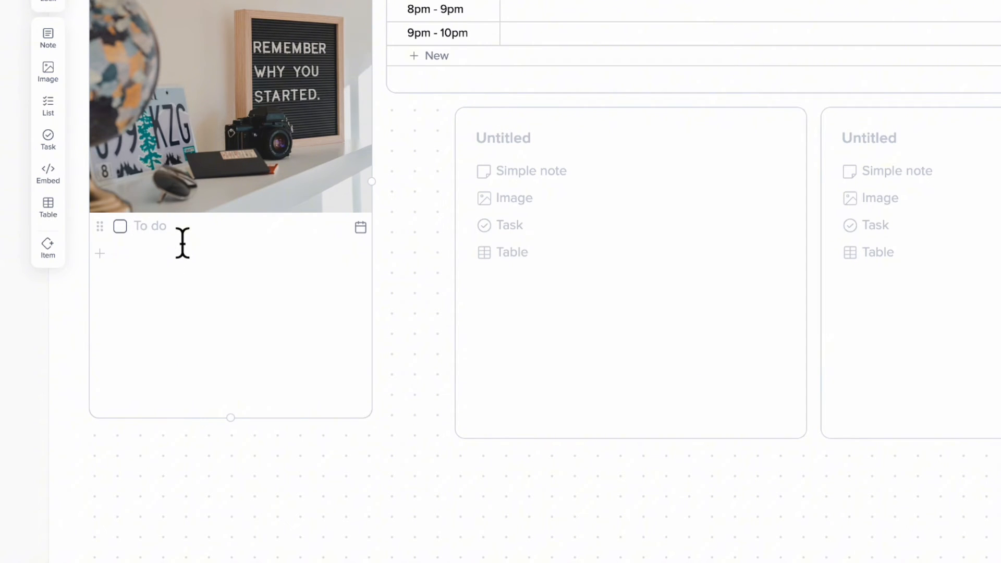
key("Return")
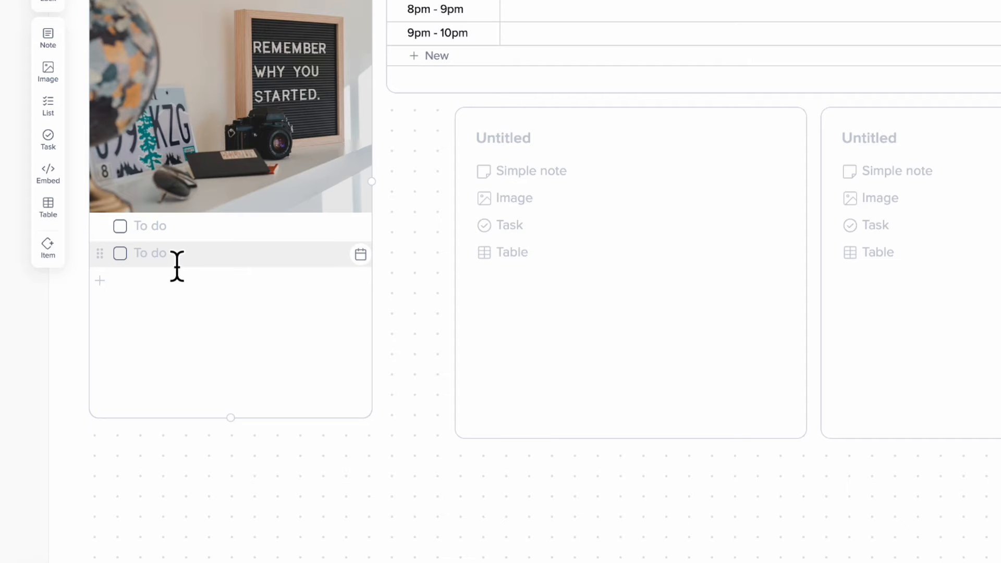
key("Return")
key("Return")
key("Return")
left_click_drag(259, 423, 265, 371)
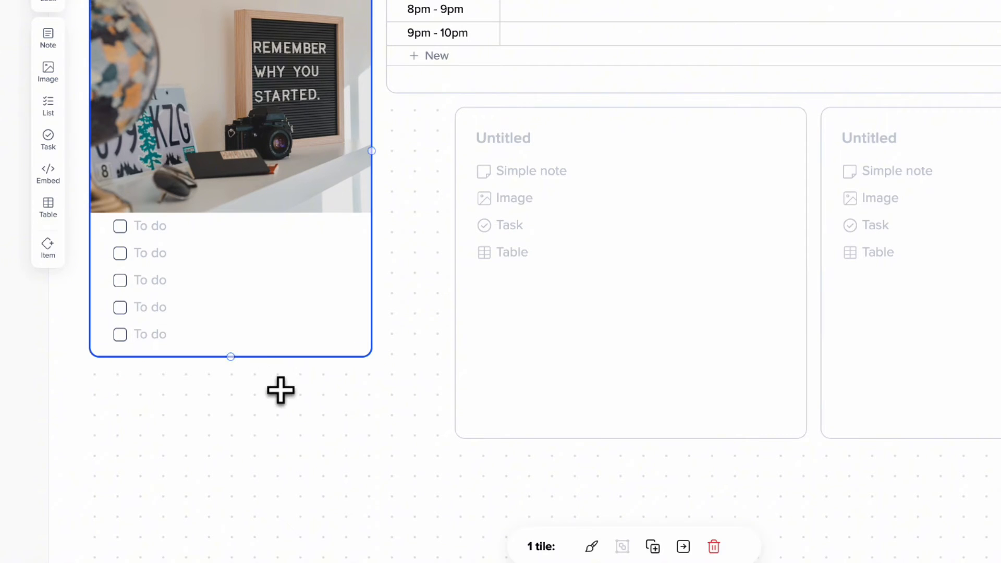
- Move the untitled tile under the schedule table to just below Monthly Goals and narrow it to the same width
scroll(280, 389, "up", 5)
scroll(271, 381, "down", 9)
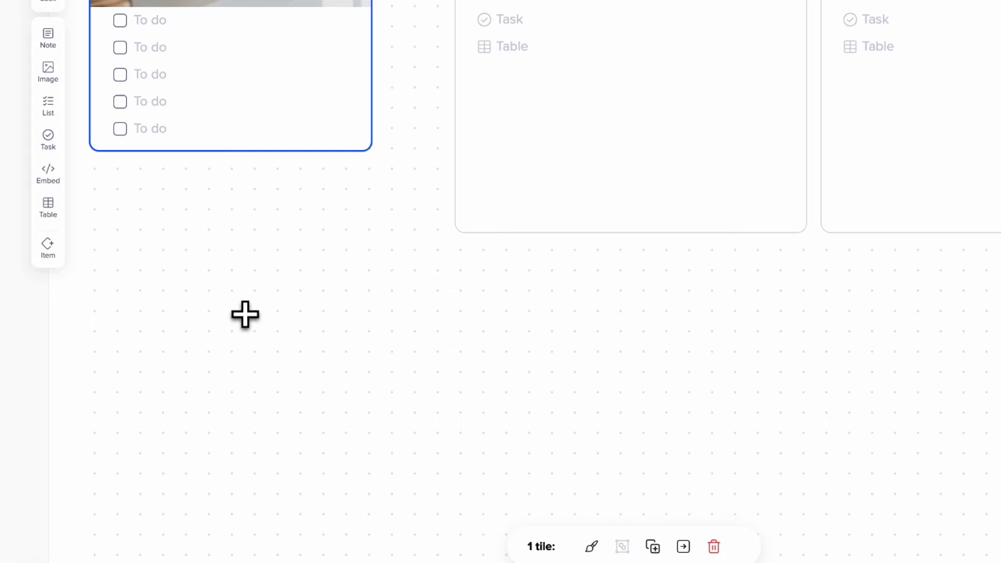
scroll(245, 314, "up", 3)
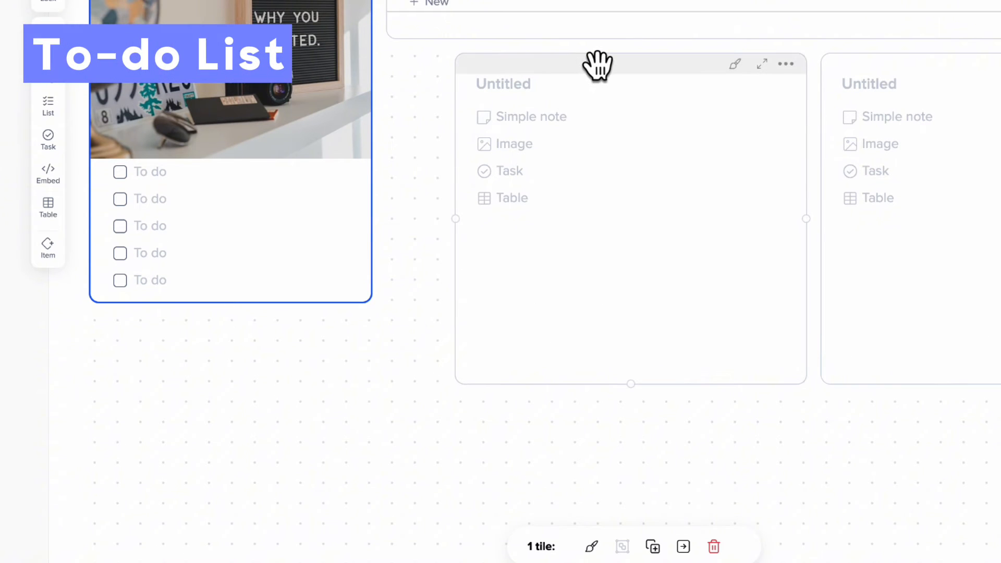
left_click_drag(605, 65, 235, 335)
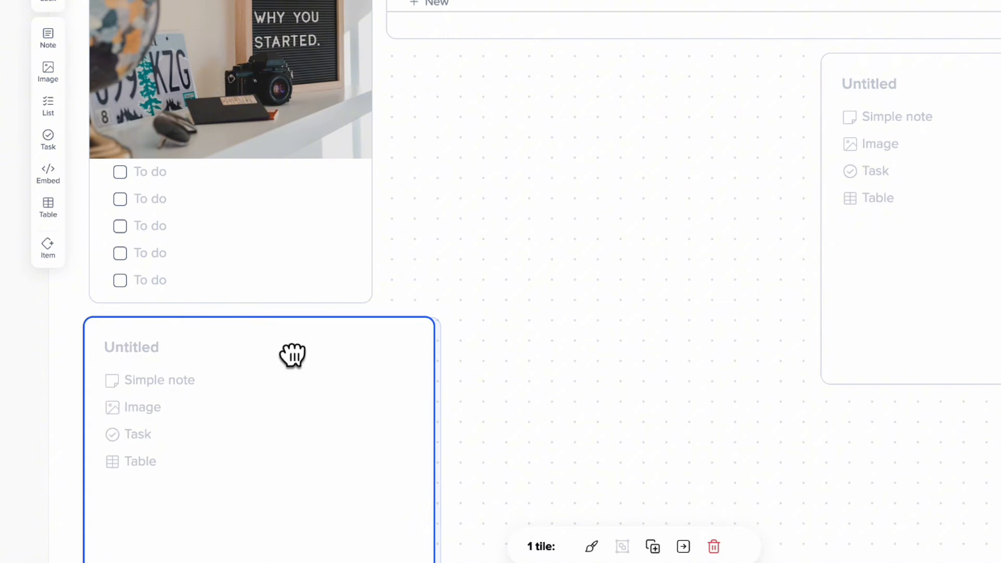
left_click_drag(292, 355, 292, 355)
scroll(308, 361, "down", 3)
left_click_drag(440, 323, 387, 350)
- Title the moved tile "To-do List" and add a red banner reading "High Priority"
left_click(208, 197)
type("To-do List")
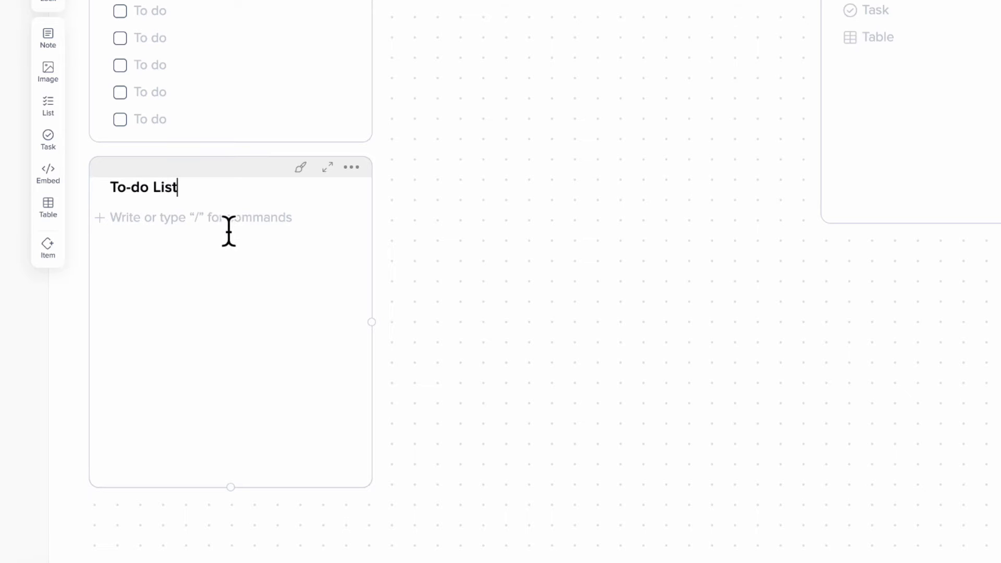
key("Return")
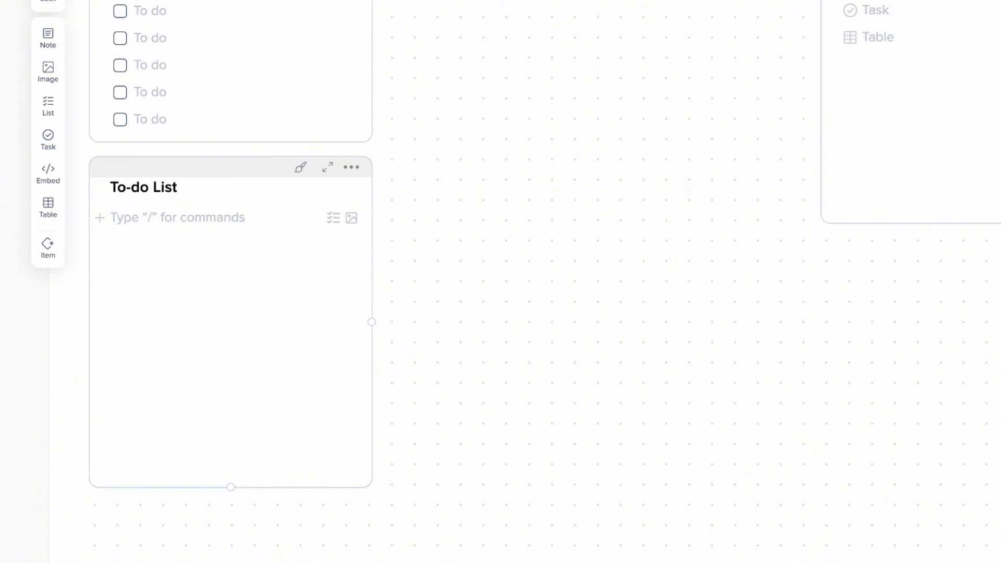
type("/")
scroll(261, 324, "down", 5)
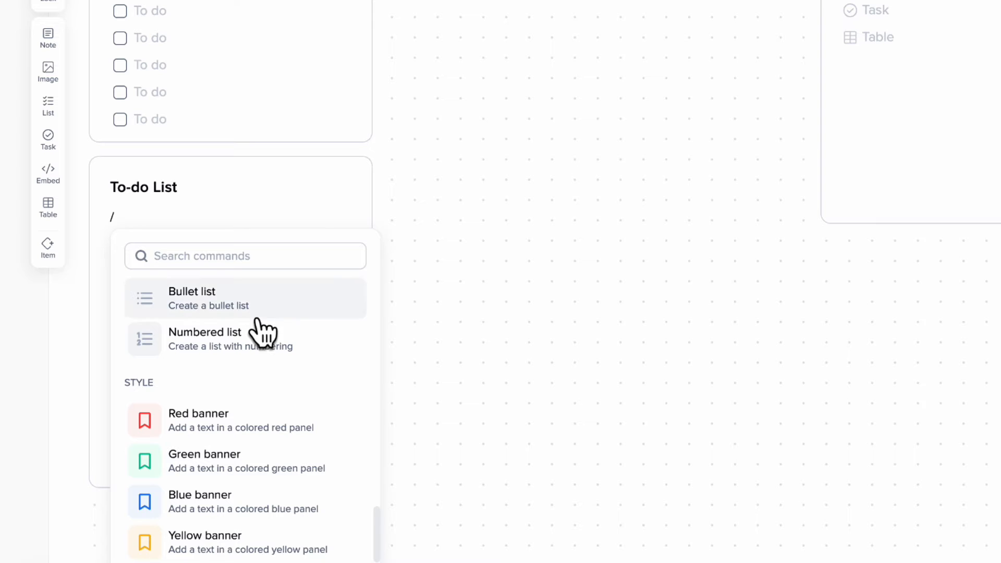
left_click(272, 425)
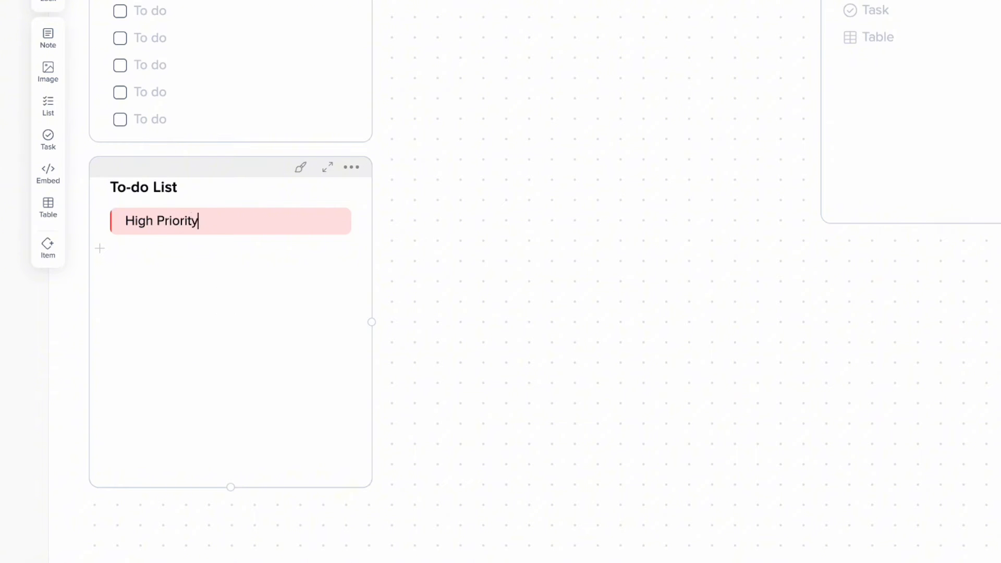
- Add a yellow banner reading "Medium Priority" below the High Priority banner
key("Return")
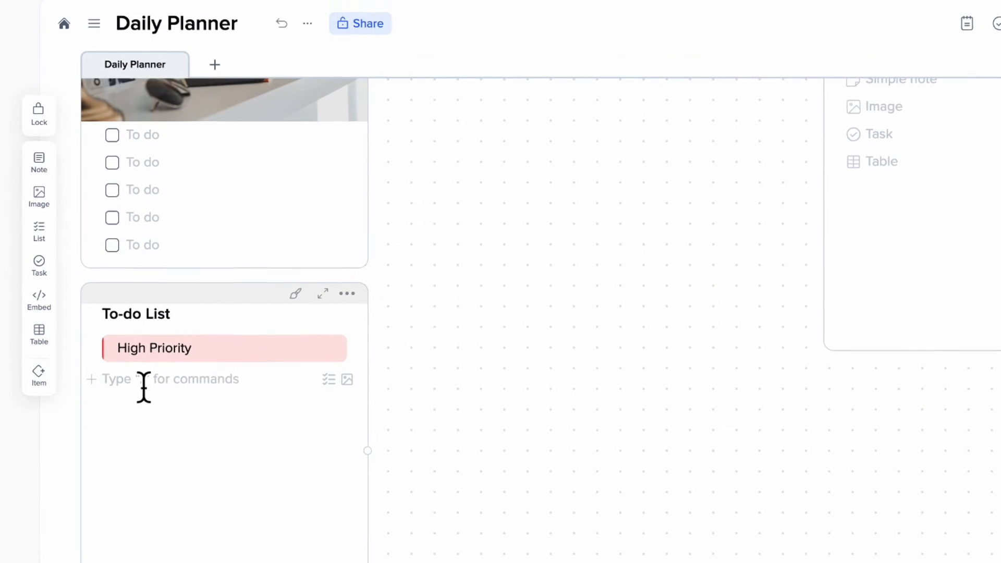
type("/ban")
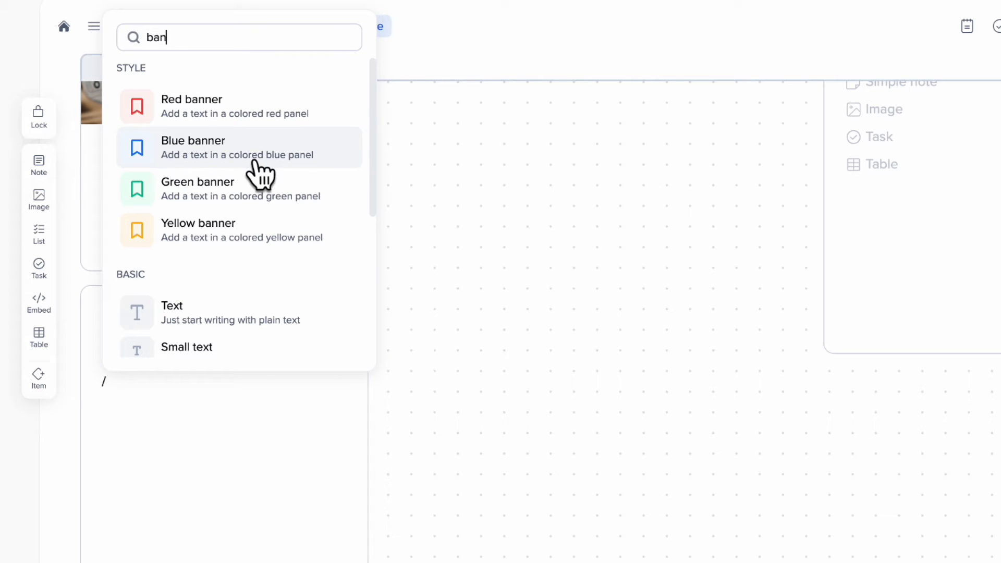
left_click(269, 249)
type("Medium P")
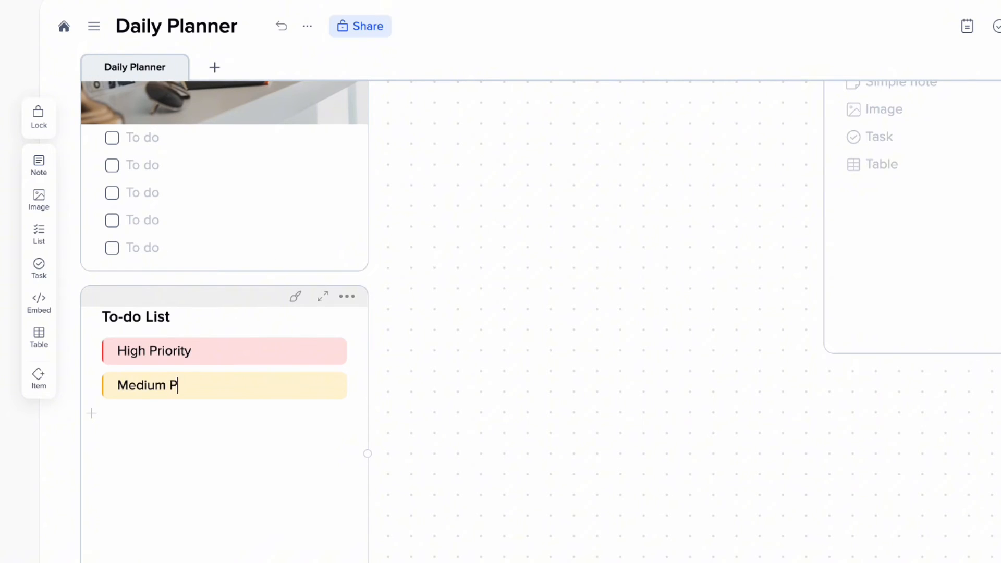
type("riority")
- Add a blue banner reading "Low Priority" below the Medium Priority banner
left_click(186, 424)
type("/")
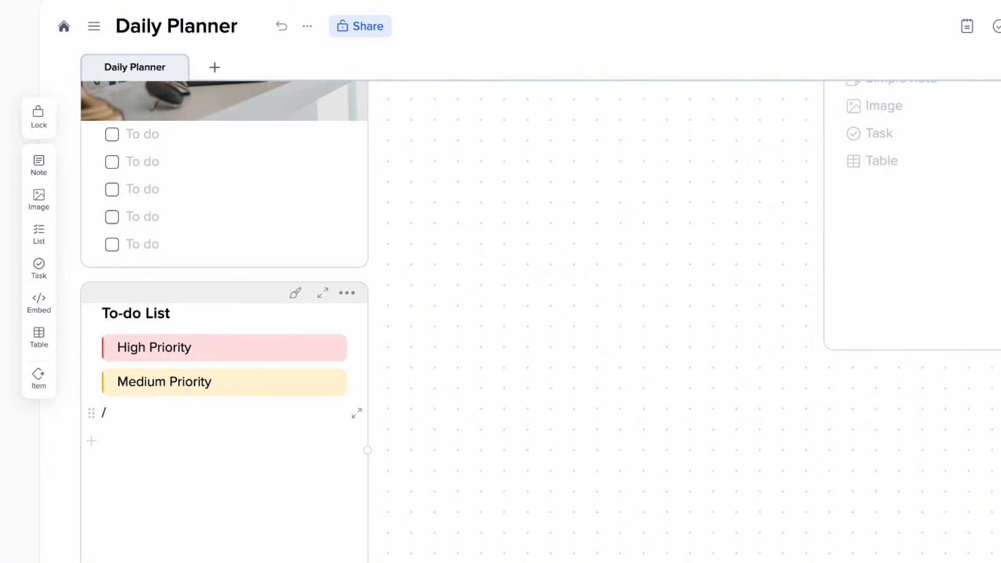
type("bann")
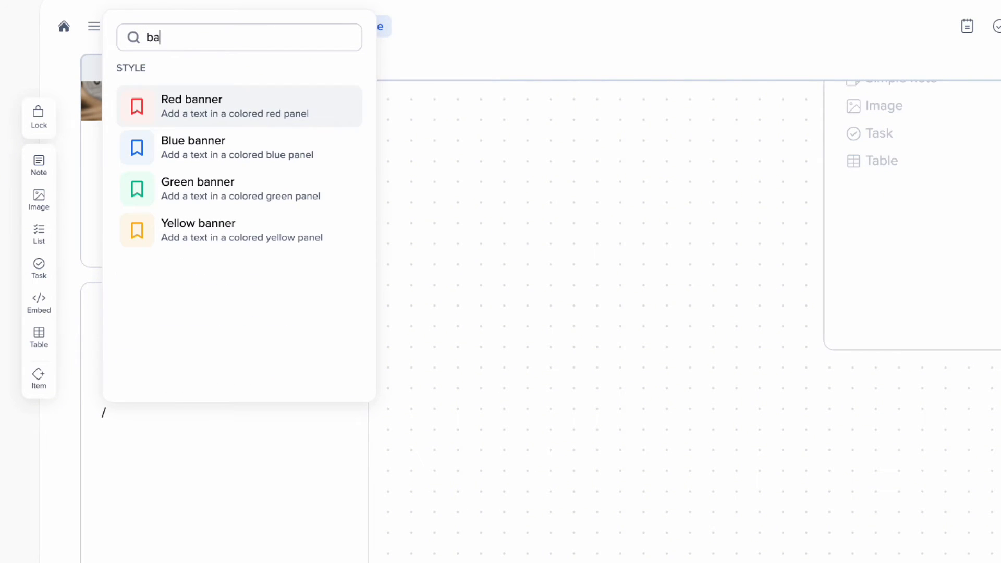
left_click(259, 156)
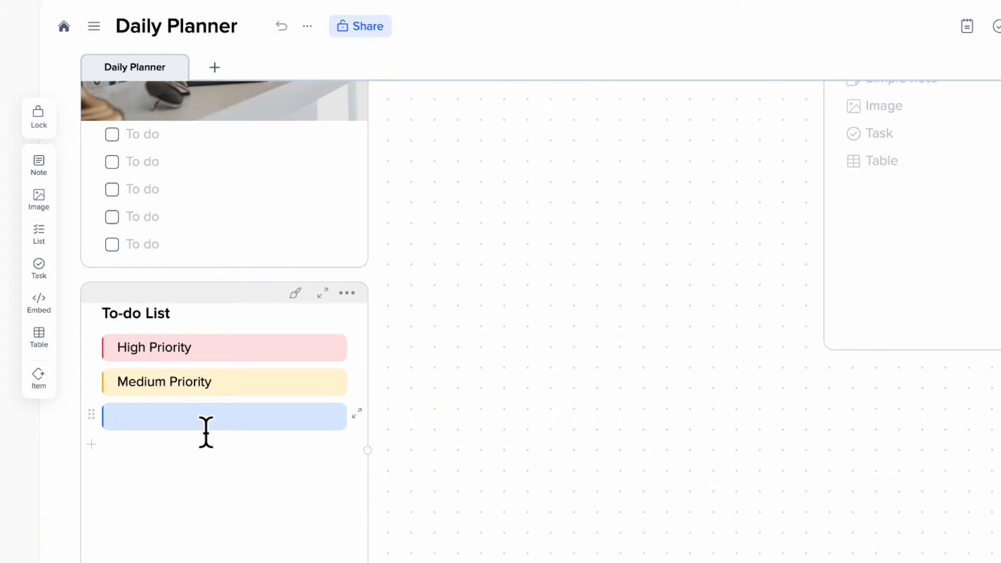
- Add a green banner reading "Done" at the end of the To-do List tile
left_click(187, 457)
type("/")
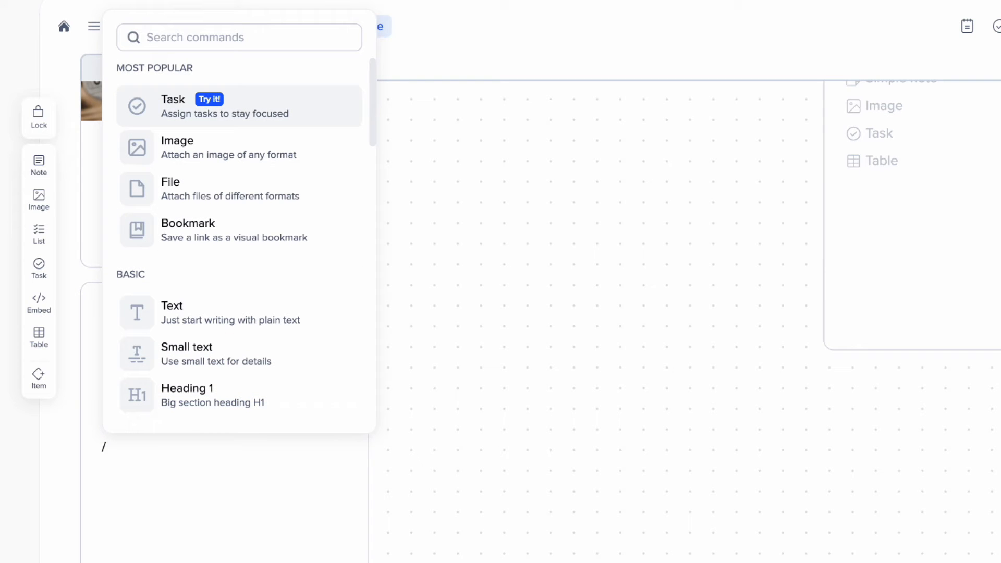
type("banner")
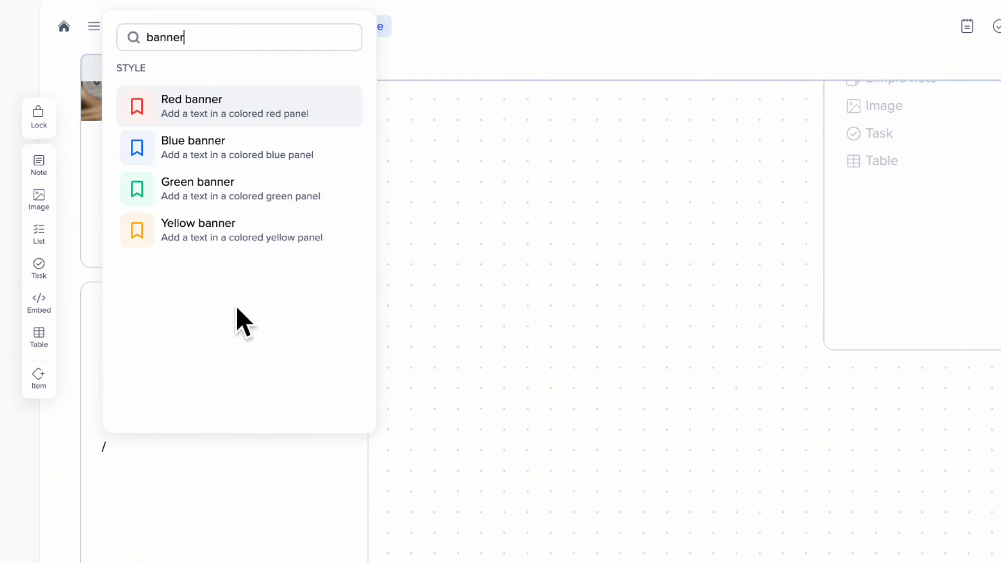
left_click(242, 194)
type("Done")
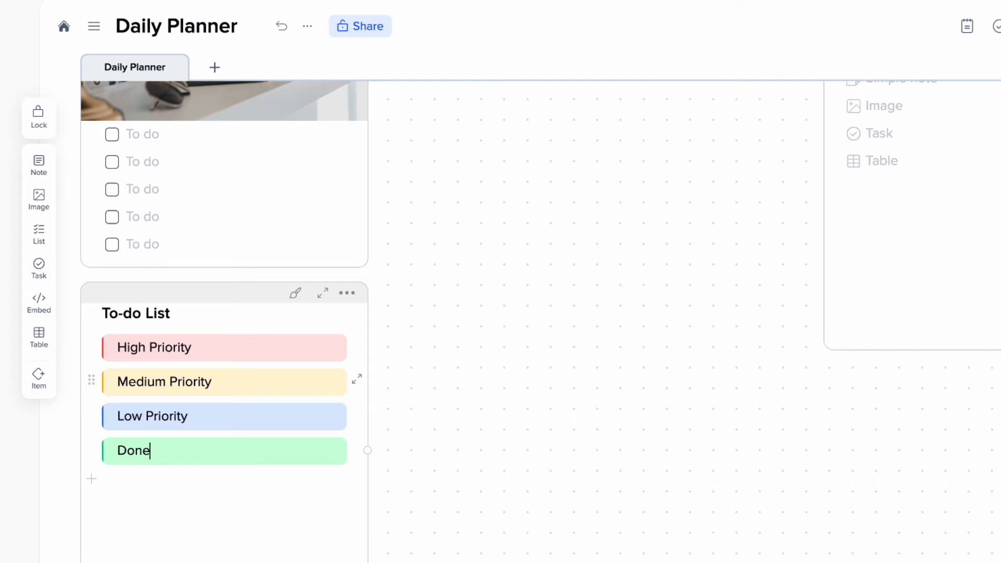
- Set the text colour of High Priority to red, Medium Priority to orange and Low Priority to blue
triple_click(148, 356)
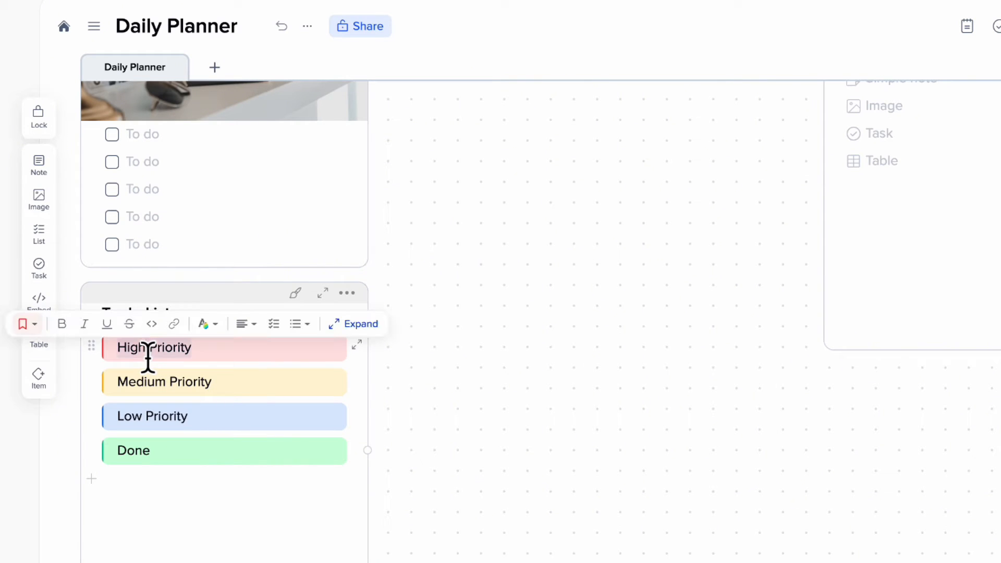
left_click(216, 325)
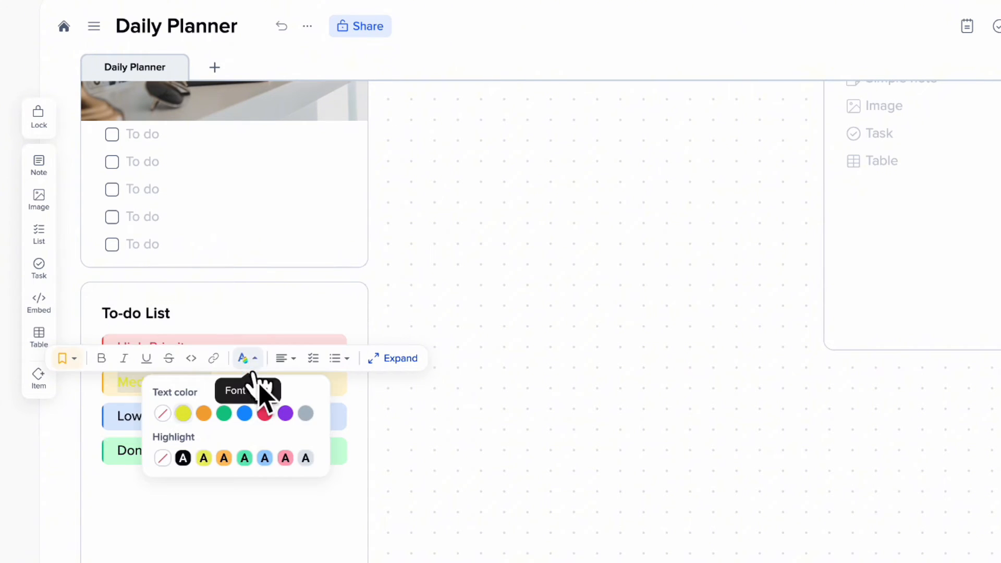
left_click(162, 422)
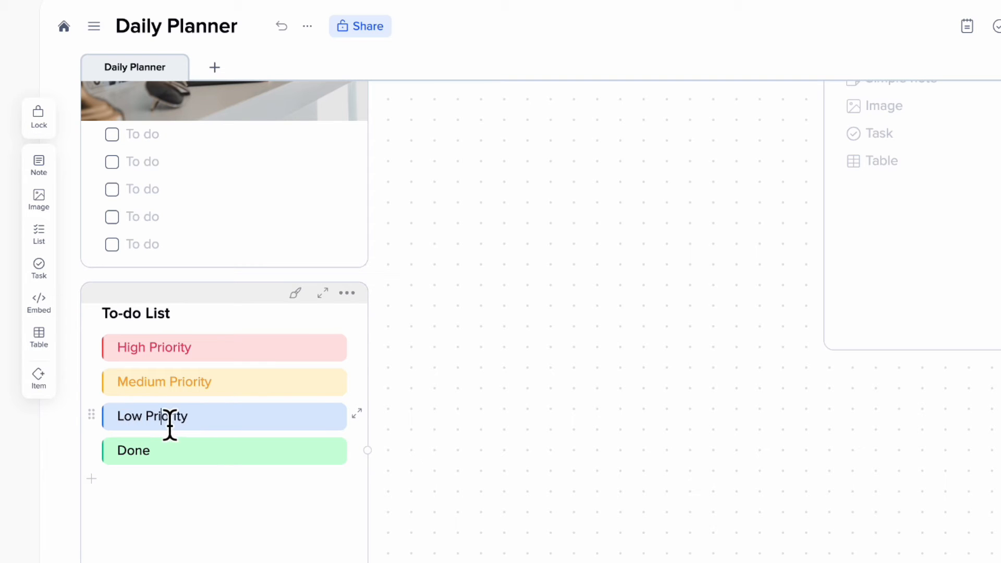
double_click(169, 424)
left_click(231, 395)
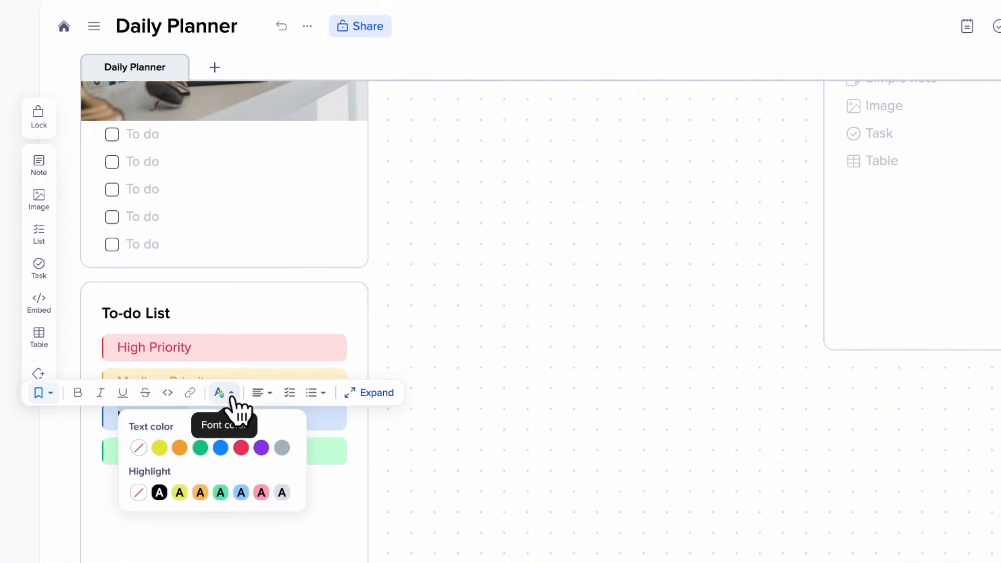
left_click(220, 450)
- Set the text colour of the Done banner to green
left_click(115, 459)
left_click(161, 463)
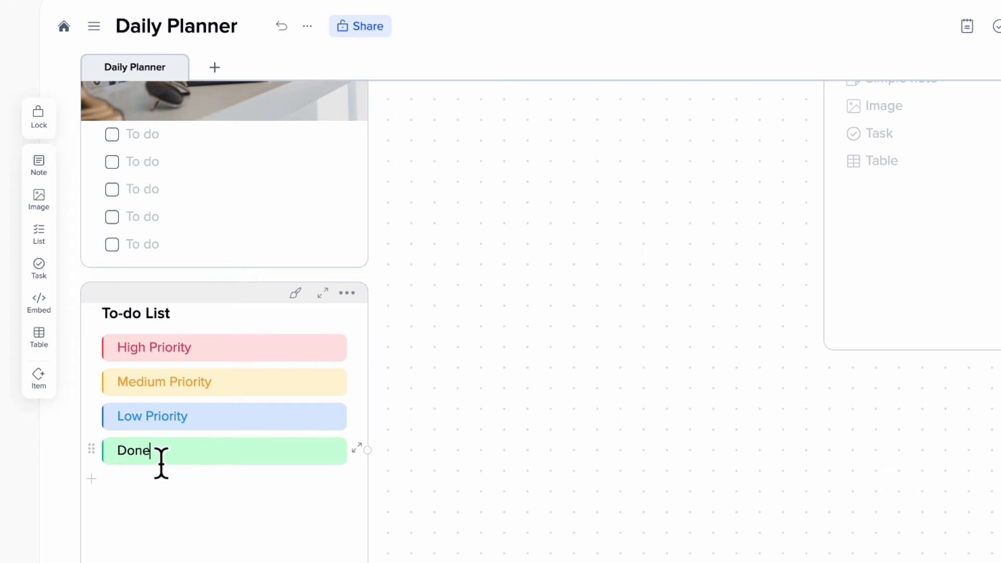
double_click(161, 463)
left_click(207, 427)
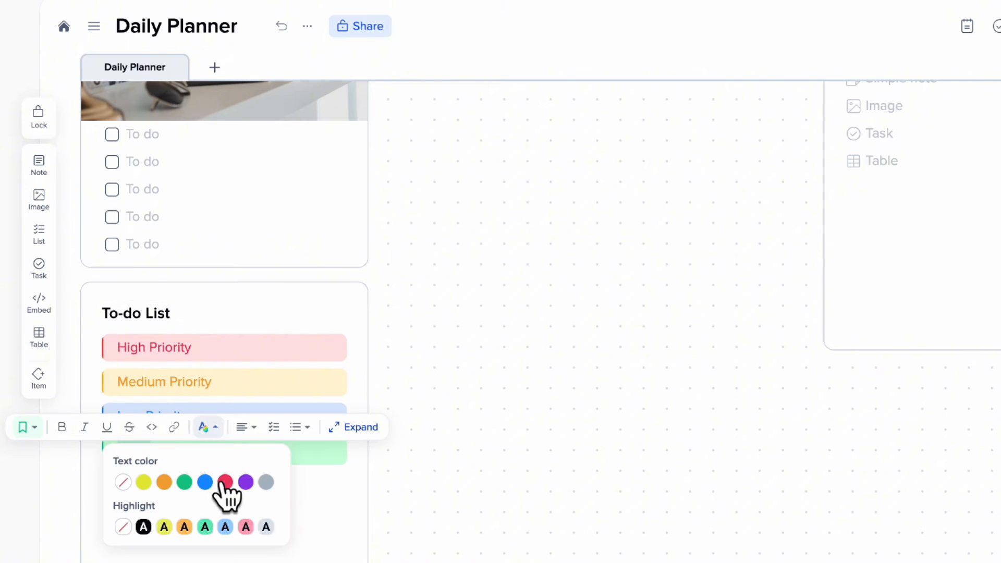
left_click(184, 483)
left_click(311, 464)
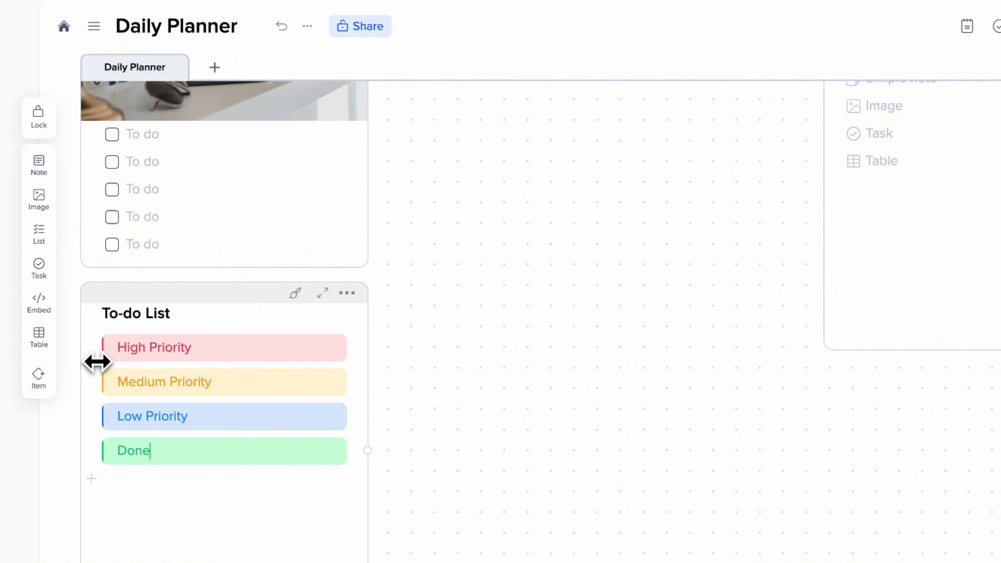
- Insert an empty task item directly below the High Priority banner
key("Return")
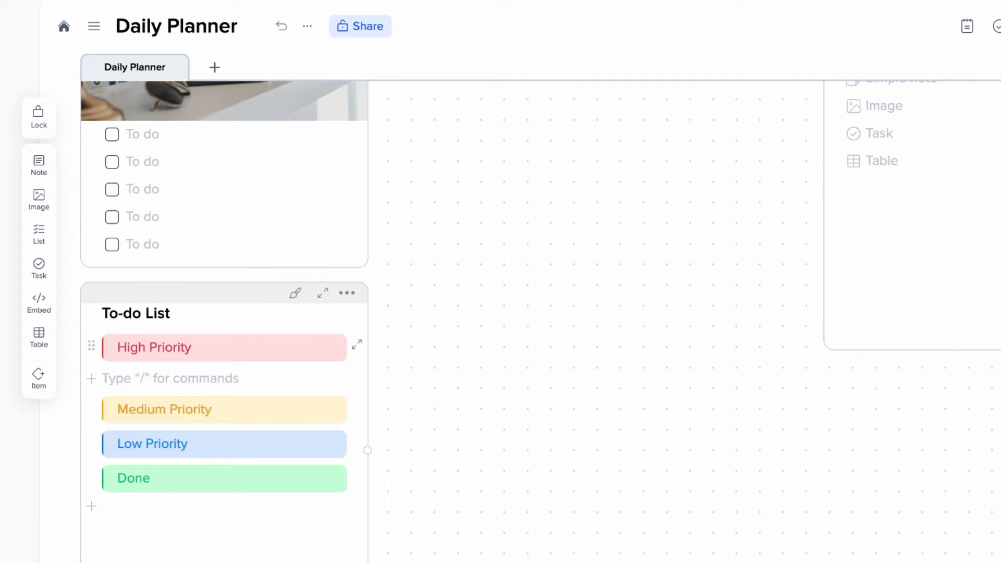
type("/tasks")
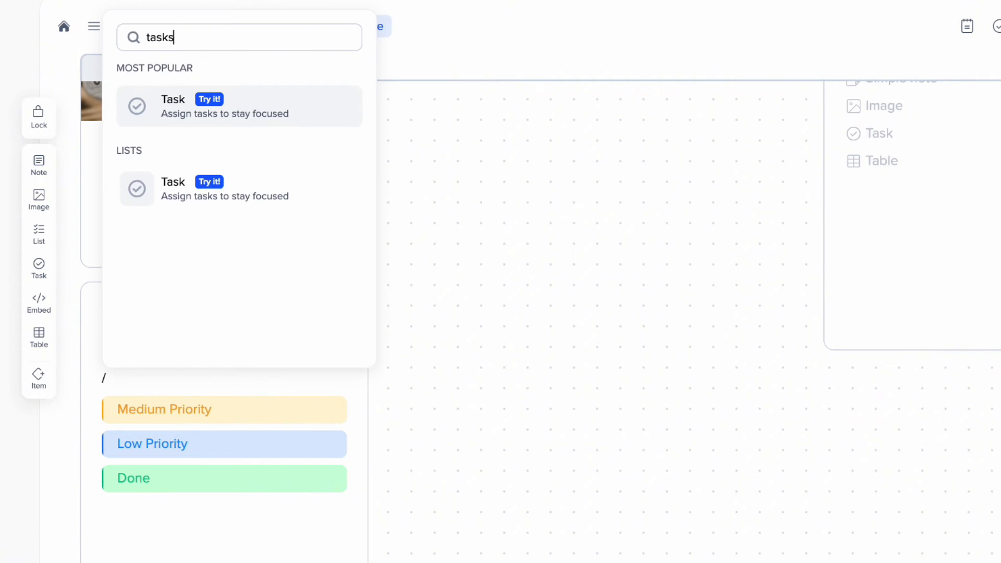
key("Return")
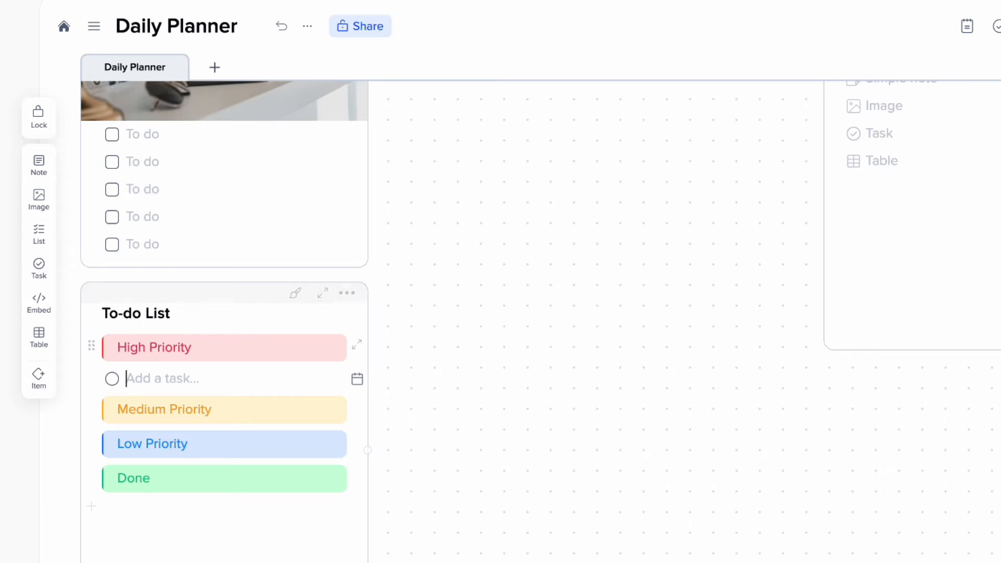
- Insert an empty task item directly below the Medium Priority banner
left_click(237, 418)
key("Return")
type("/task")
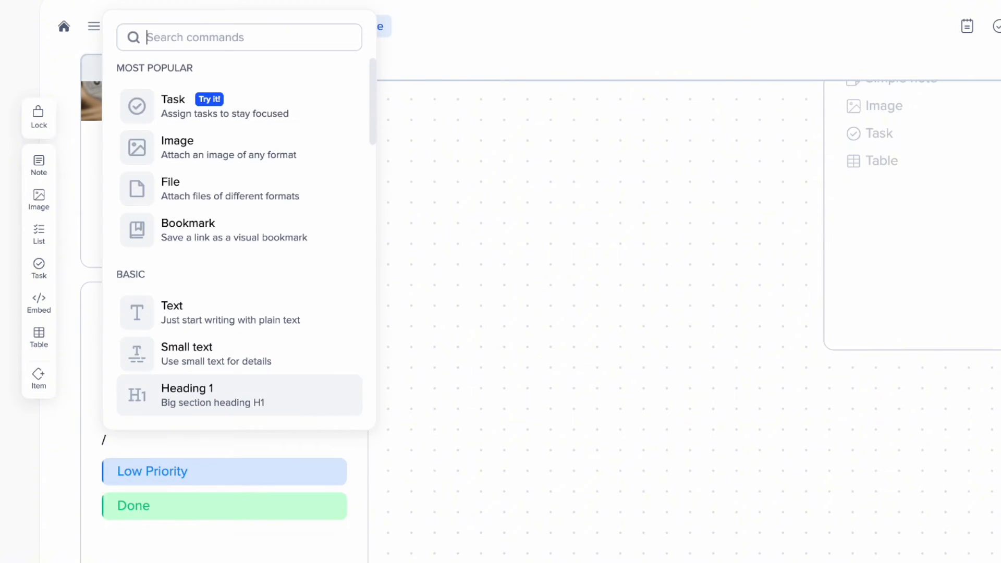
key("Return")
- Insert an empty task item directly below the Low Priority banner
left_click(255, 471)
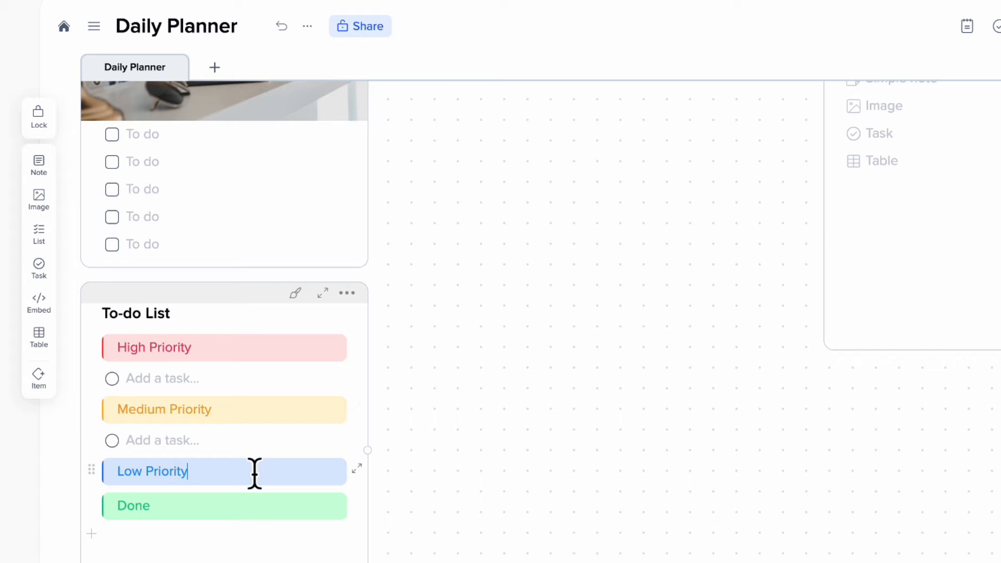
key("Return")
type("/task")
key("Return")
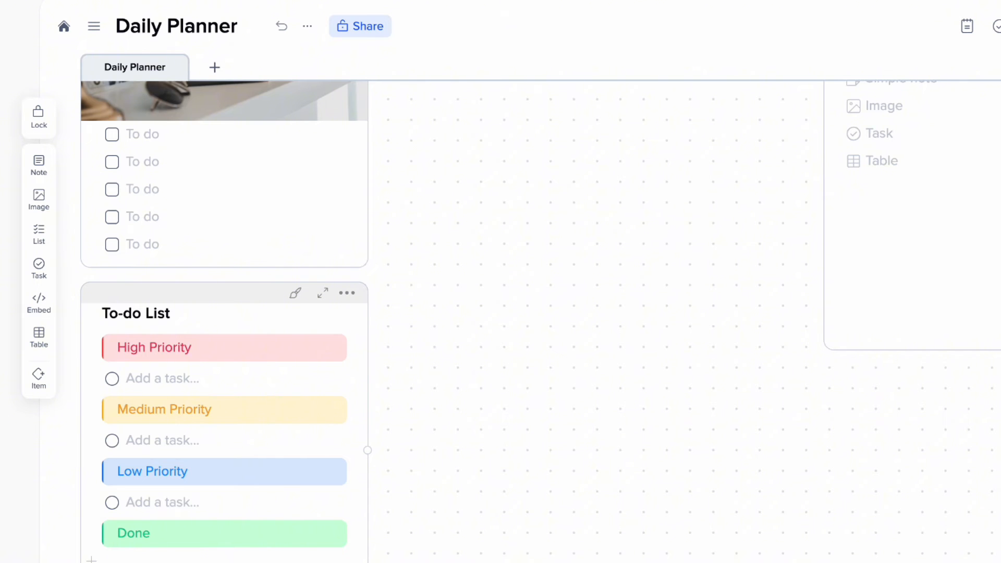
- Widen the untitled tile below the schedule table to 33 columns, reaching toward Monthly Goals, and reduce its height to a short strip
scroll(319, 502, "up", 8)
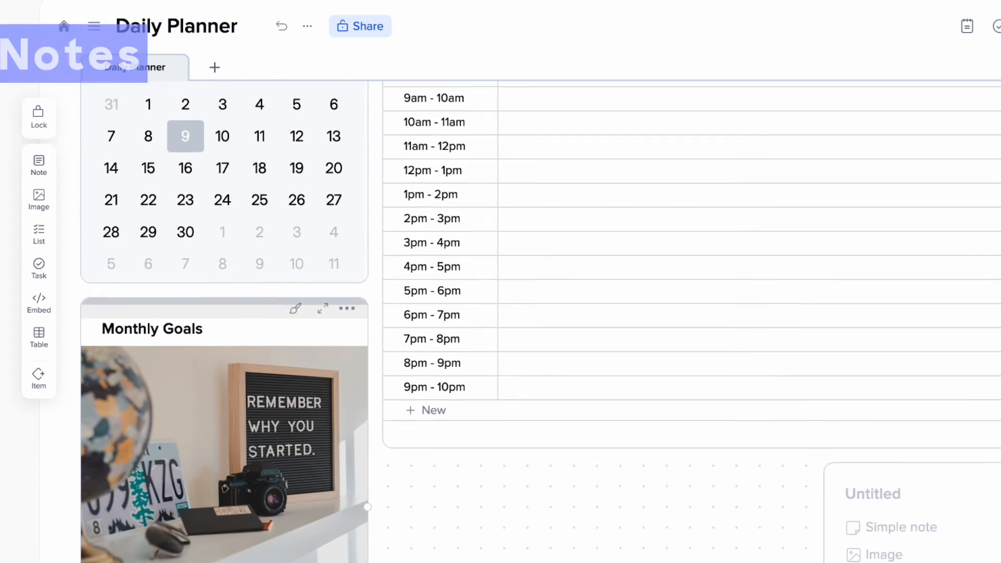
scroll(319, 502, "down", 4)
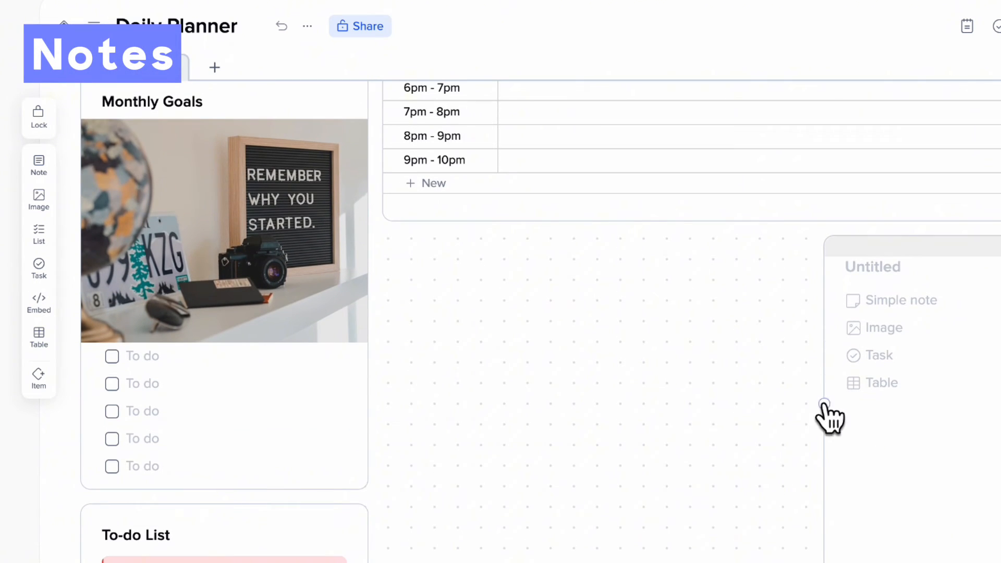
left_click_drag(838, 386, 398, 402)
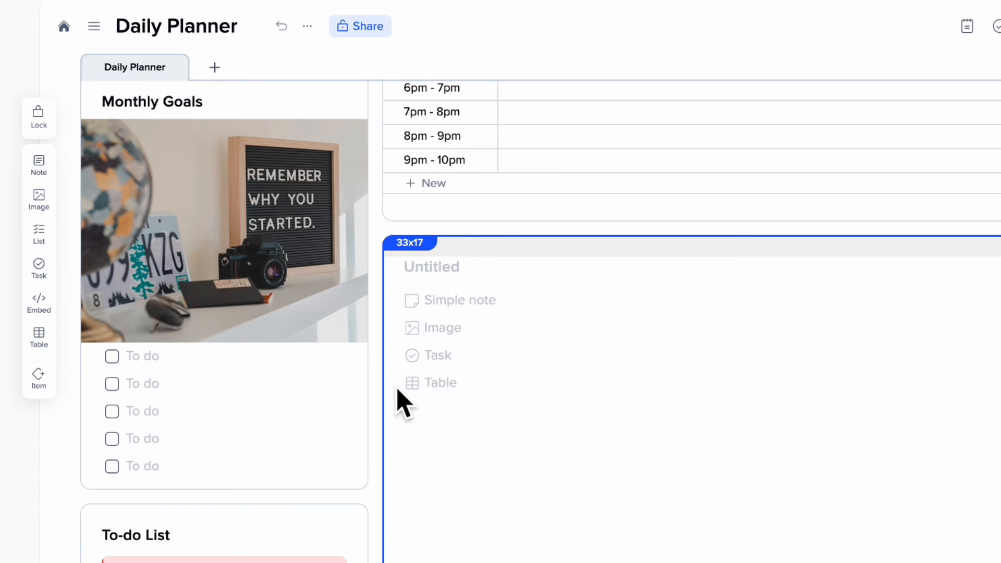
left_click_drag(792, 562, 802, 381)
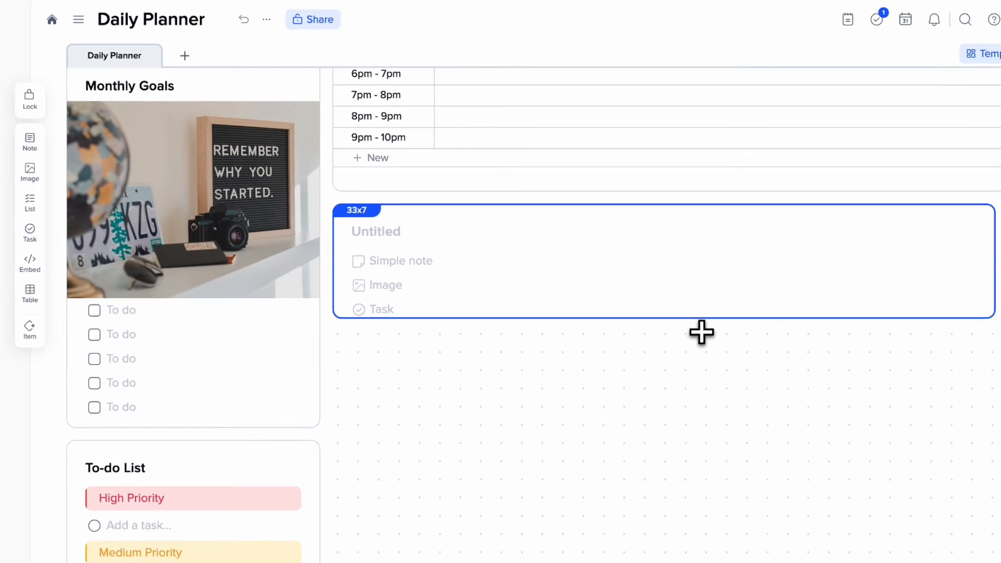
- Title the resized tile "Notes" and start a line of content below the title
left_click(427, 241)
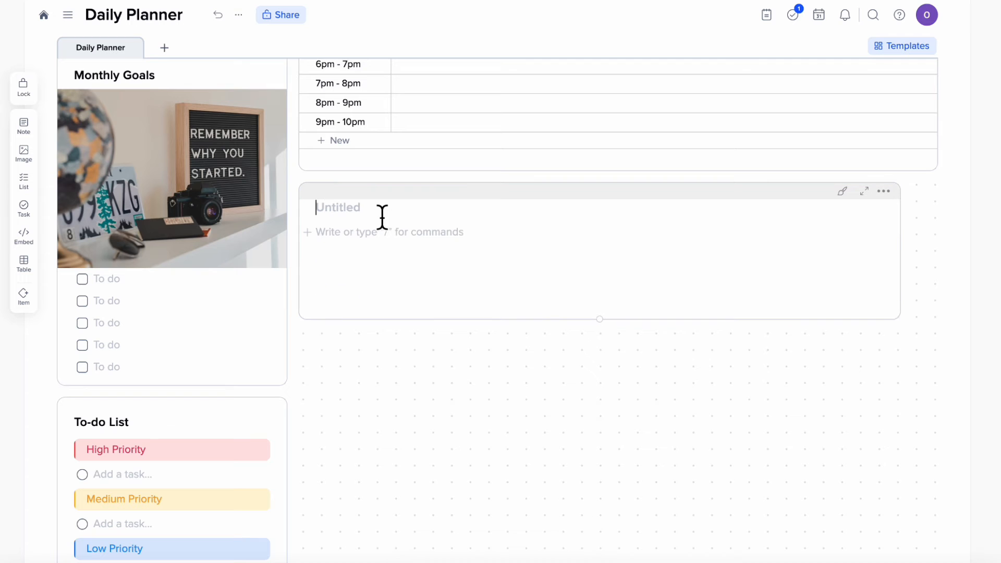
type("Notes")
key("Return")
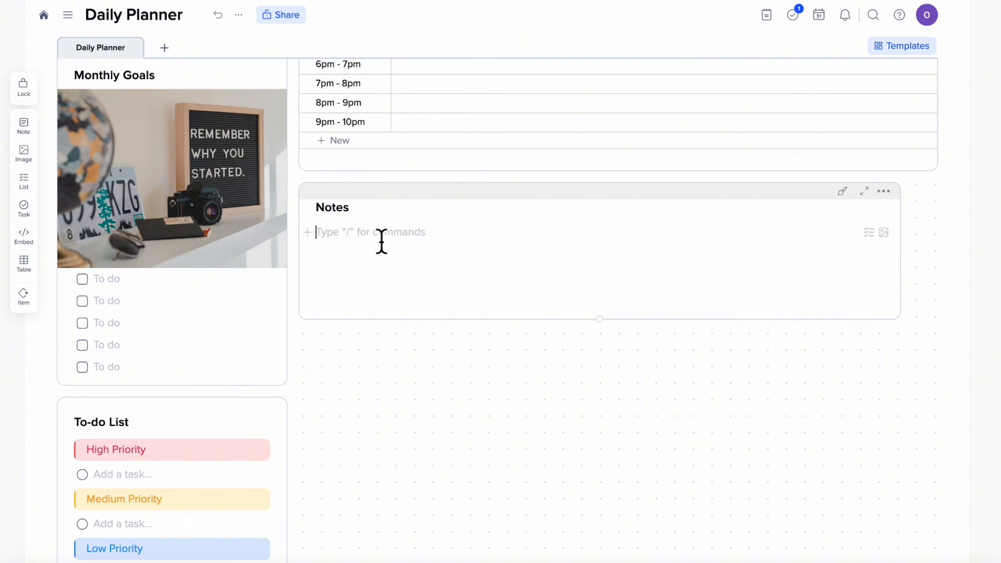
- Add a bulleted list of three empty items to the Notes tile and trim the tile's height to fit
type("-")
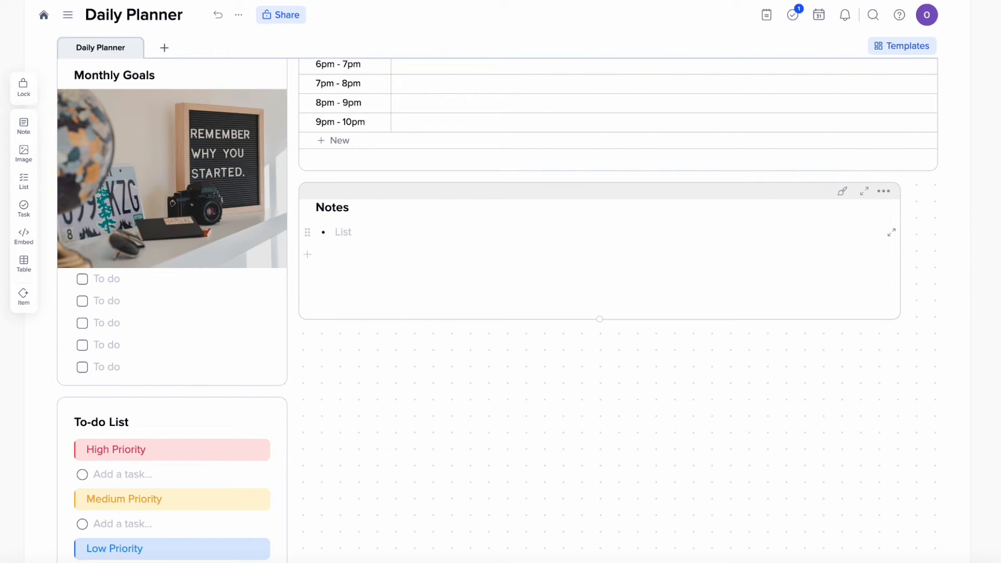
key("Return")
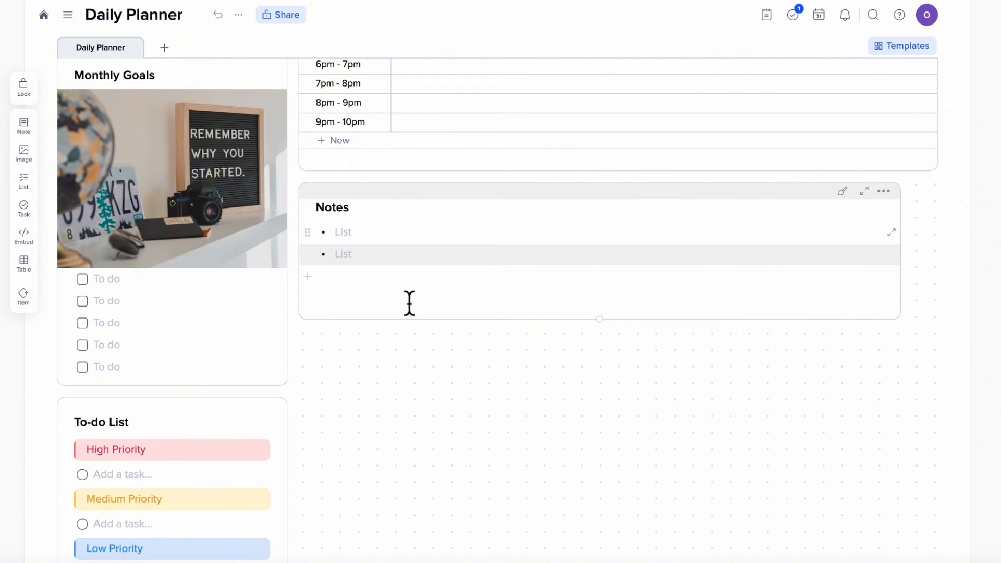
key("Return")
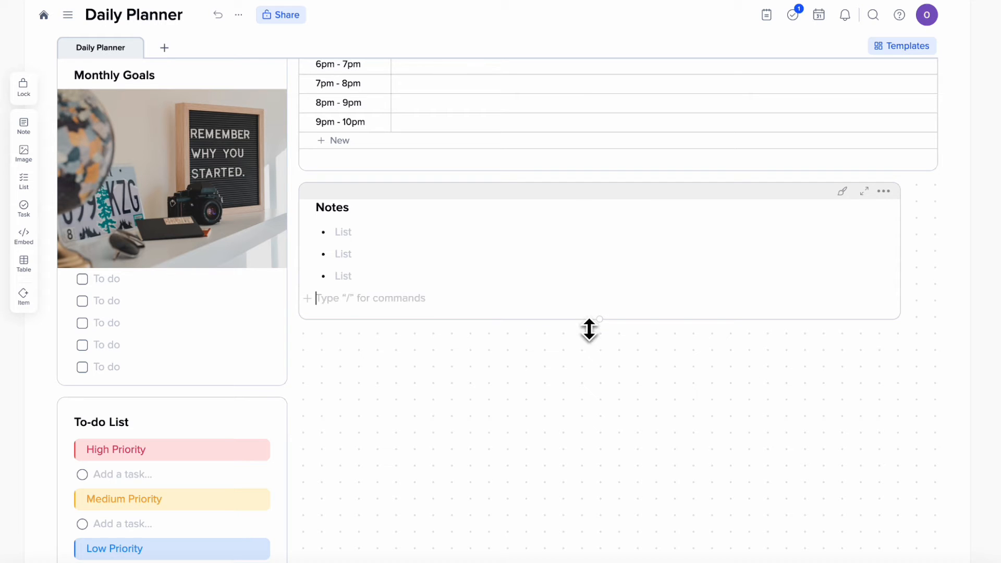
left_click(588, 317)
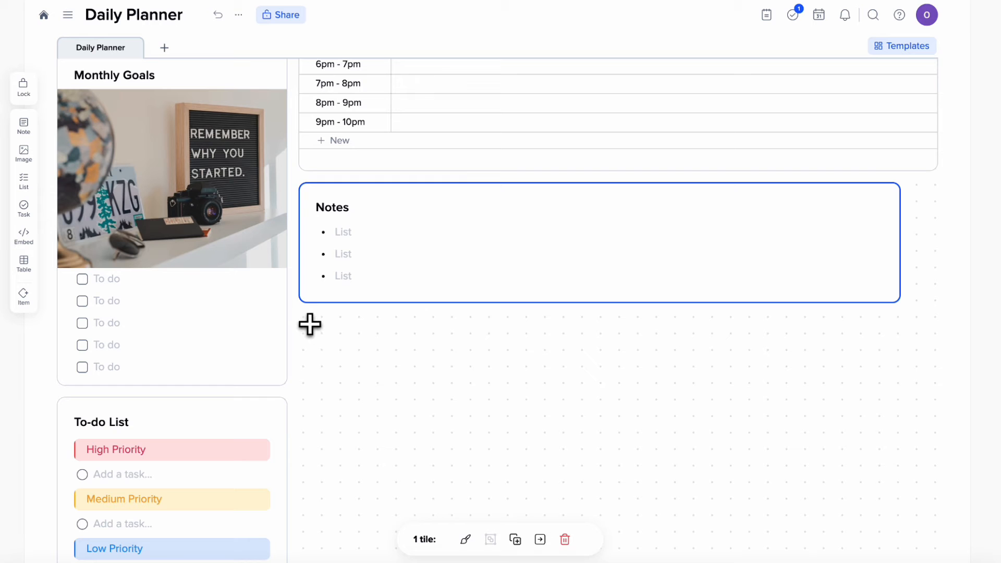
- Draw a new tile below Notes as wide as the schedule table, and widen the Notes tile to match
left_click_drag(310, 324, 938, 562)
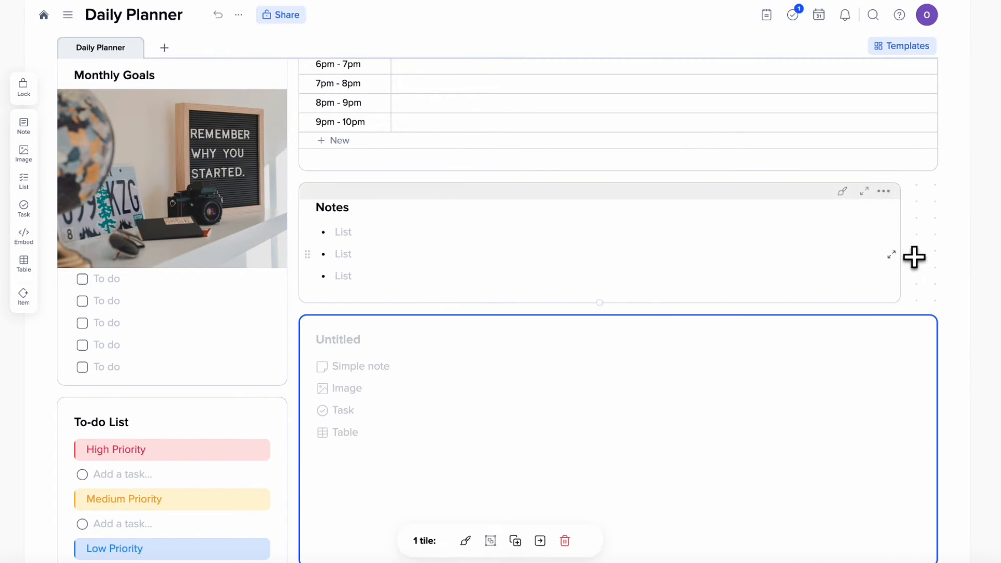
left_click_drag(908, 241, 944, 242)
- Title the new tile below Notes "Useful Links"
scroll(765, 332, "down", 2)
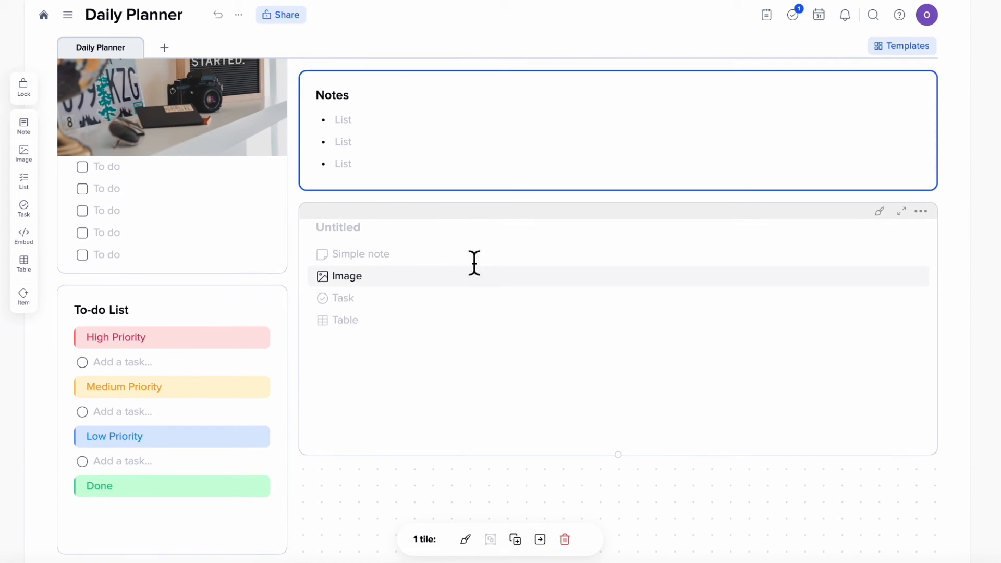
left_click(364, 229)
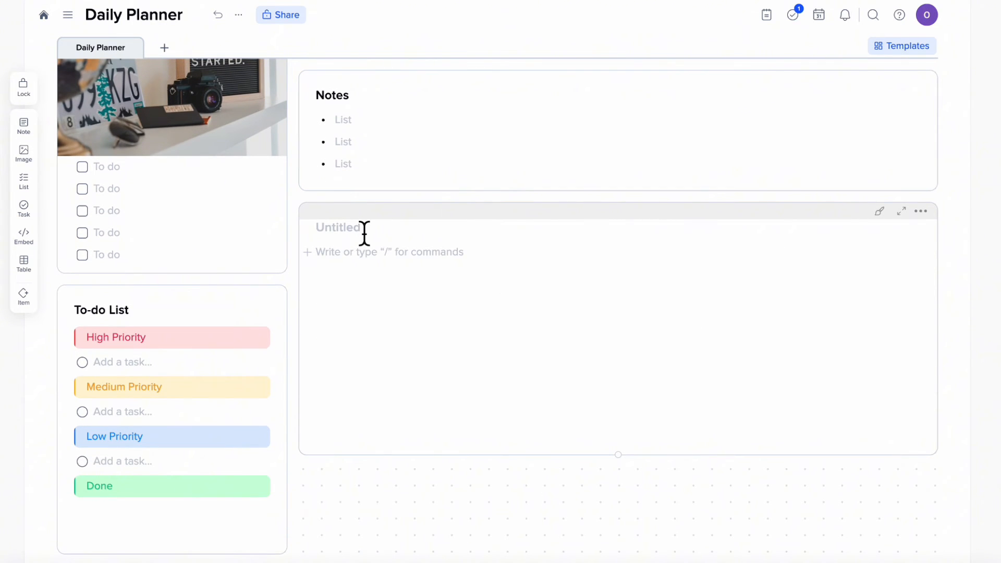
type("Useful Links")
- Style the Notes and Useful Links tiles with a thin coloured top strip in light greyish lavender
scroll(456, 246, "up", 1)
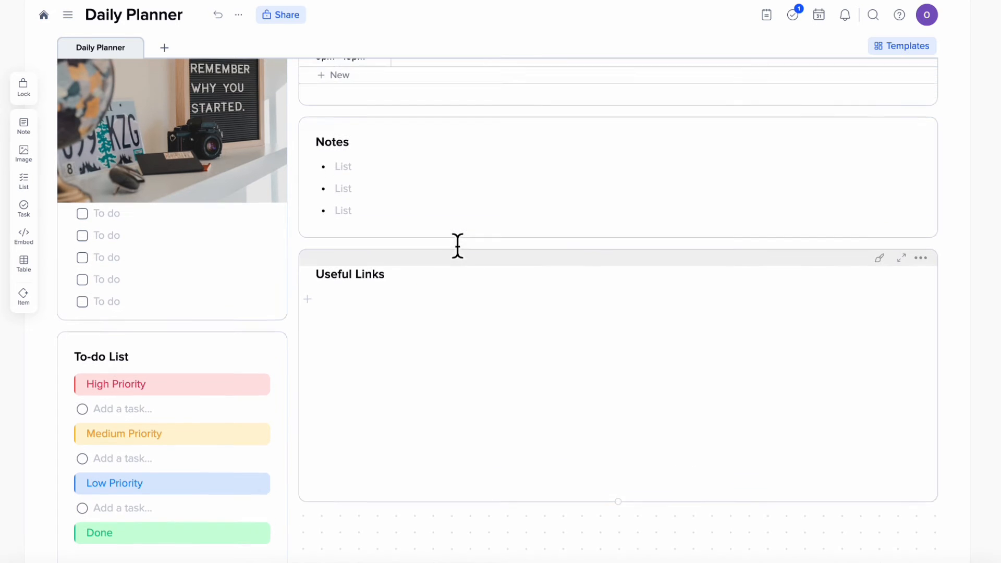
left_click(882, 140)
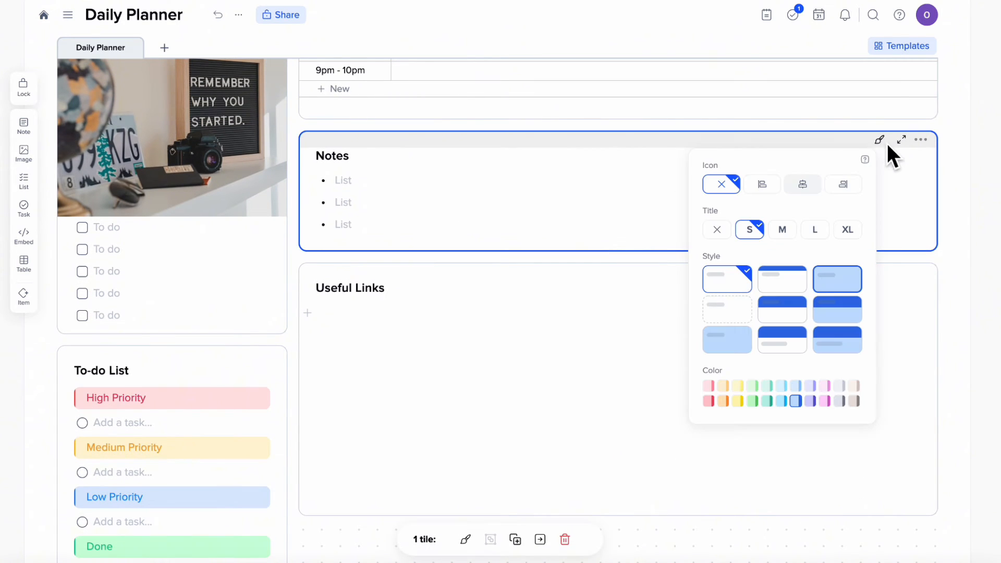
left_click(785, 284)
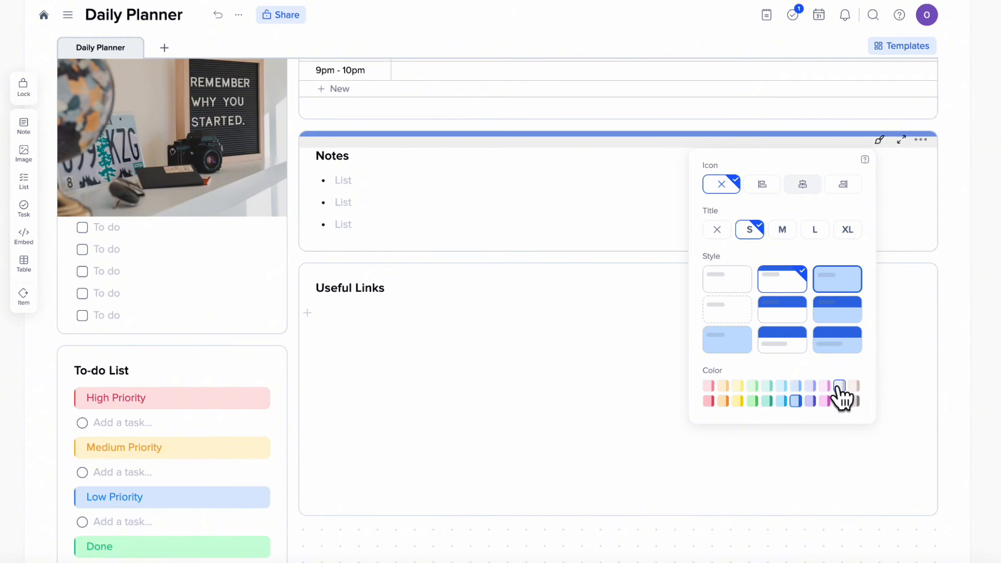
left_click(839, 387)
left_click(613, 332)
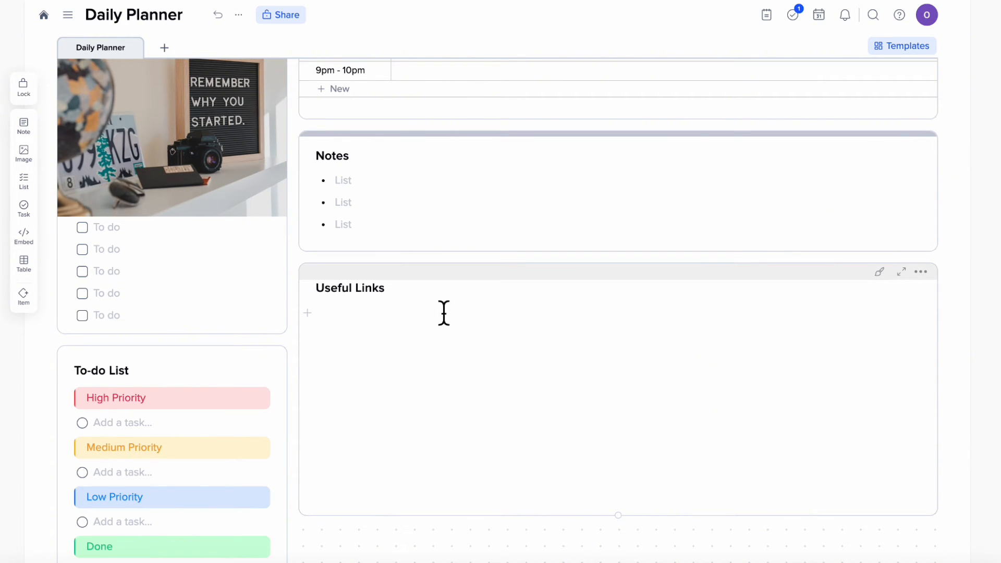
left_click(880, 272)
left_click(792, 416)
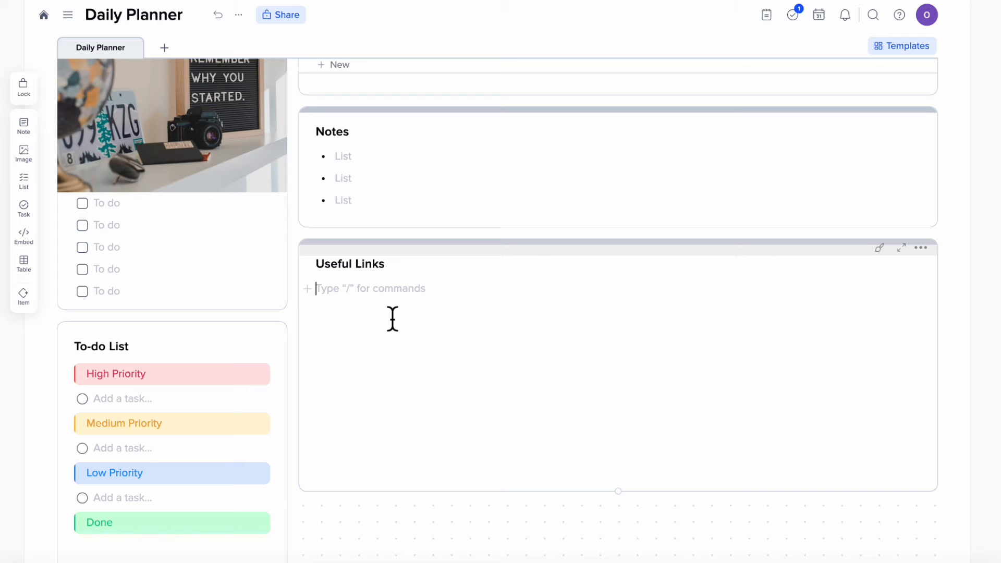
- Add a toggle list item reading "Productivity" in bold to the Useful Links tile and expand it
type("/togg")
key("Return")
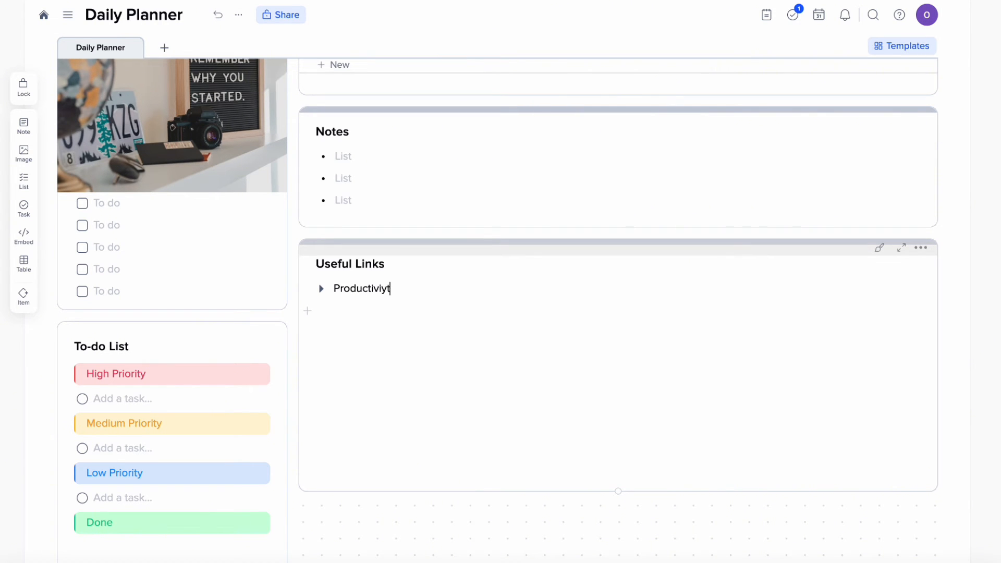
double_click(364, 290)
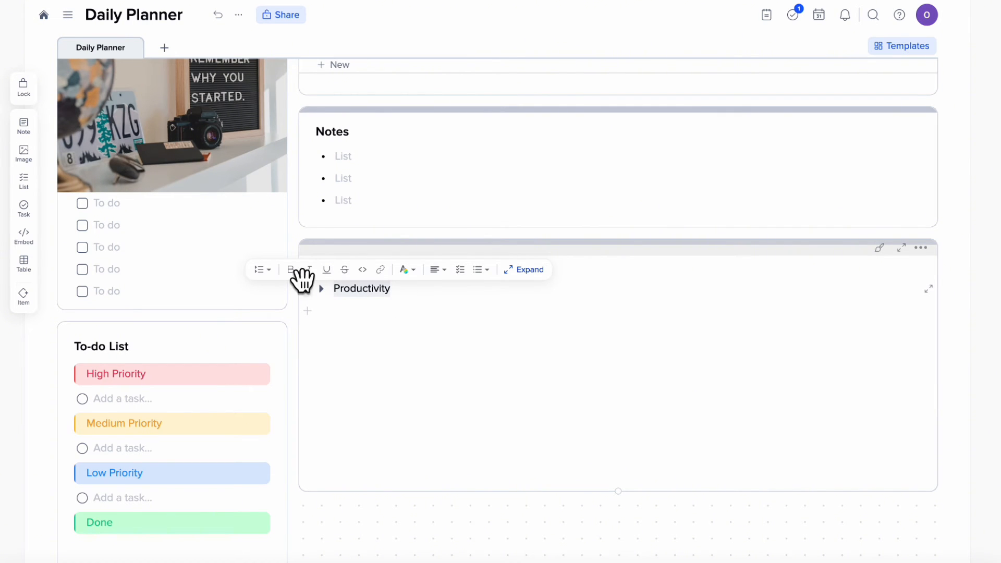
left_click(291, 269)
left_click(392, 295)
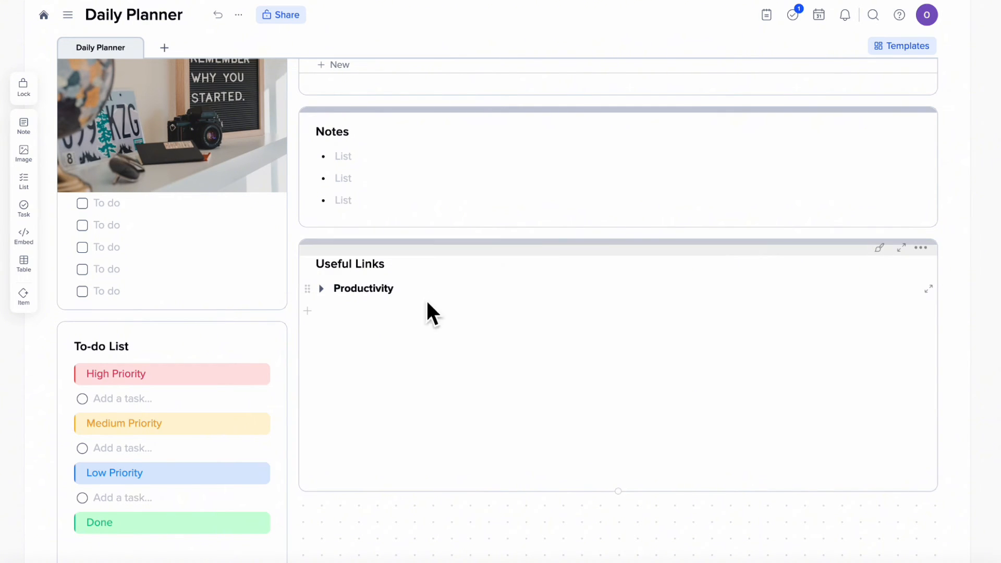
left_click(322, 290)
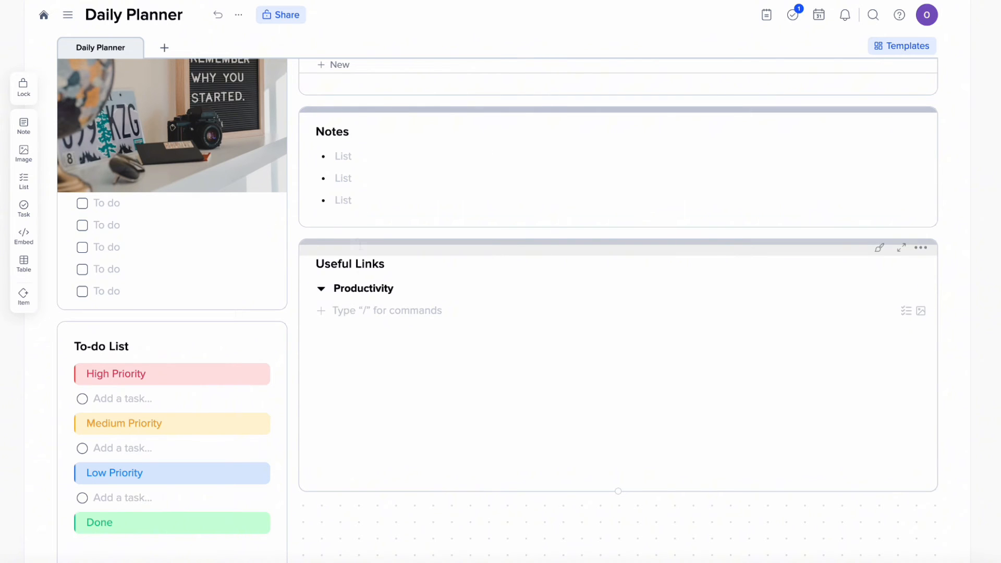
- Add two empty web bookmark blocks inside the Productivity toggle of the Useful Links tile
type("/link")
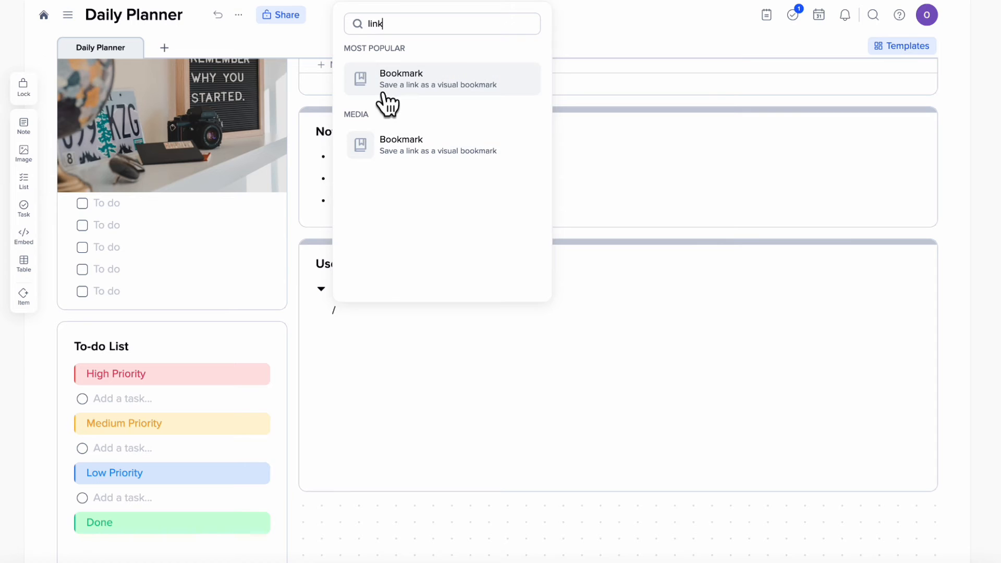
left_click(408, 86)
left_click(463, 315)
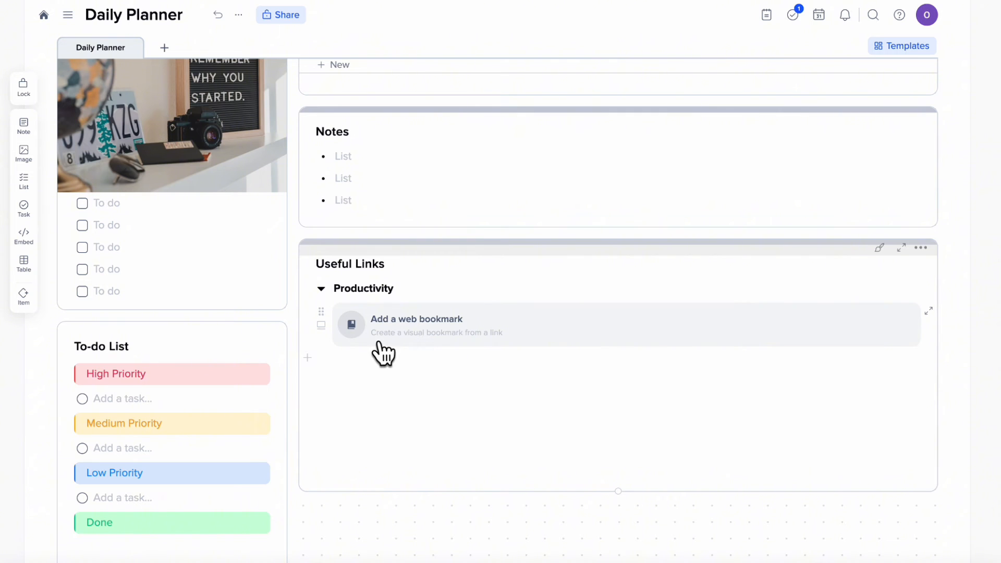
key("Return")
type("/")
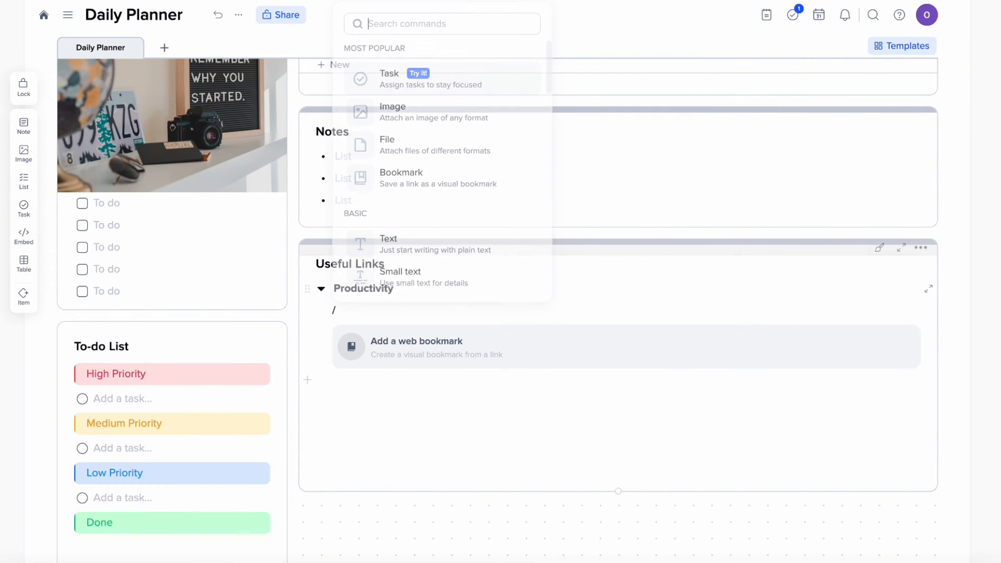
type("link")
key("Return")
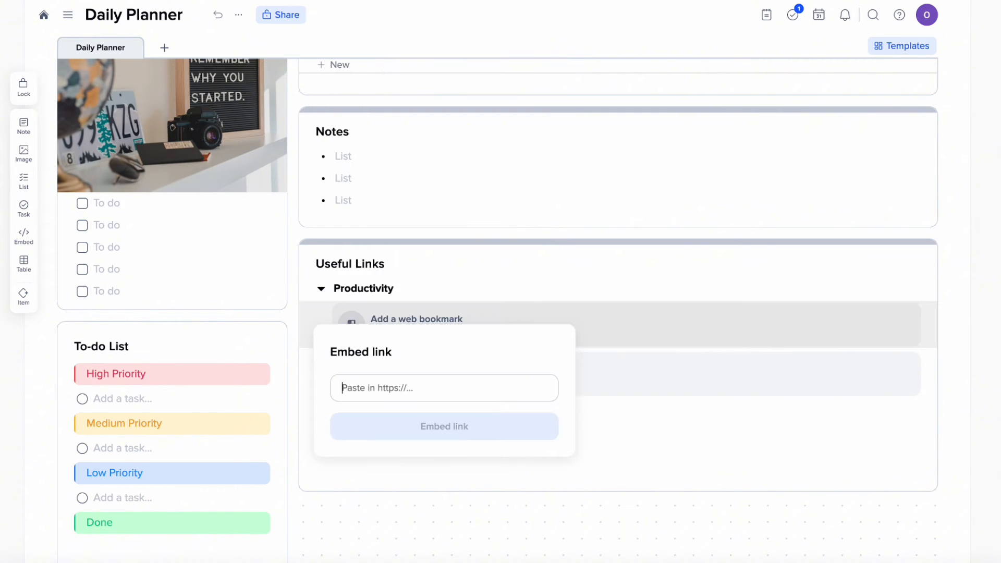
left_click(508, 312)
left_click(323, 292)
left_click(324, 292)
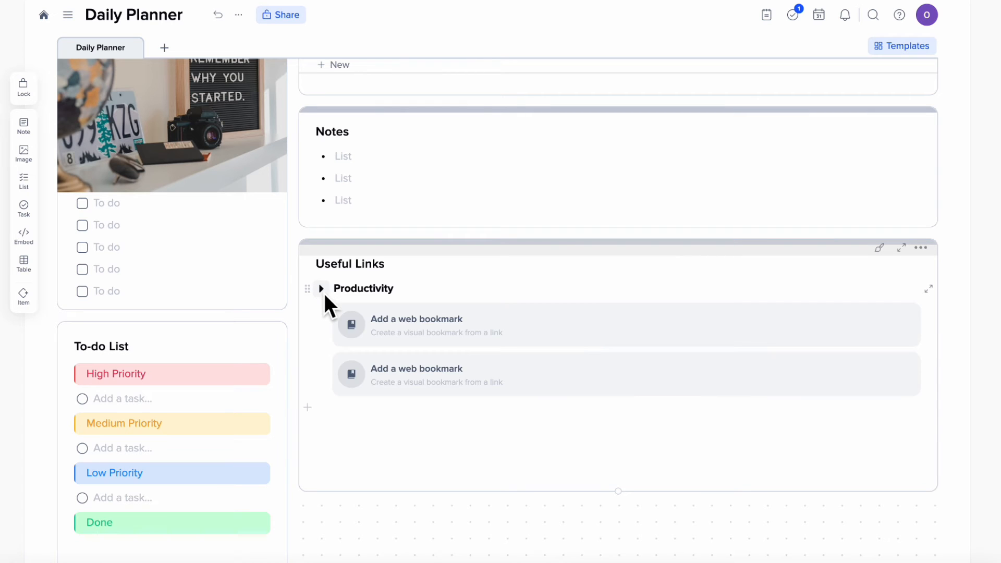
- Add a second toggle list item reading "Favorite Music" in bold below the Productivity bookmarks and expand it
left_click(353, 423)
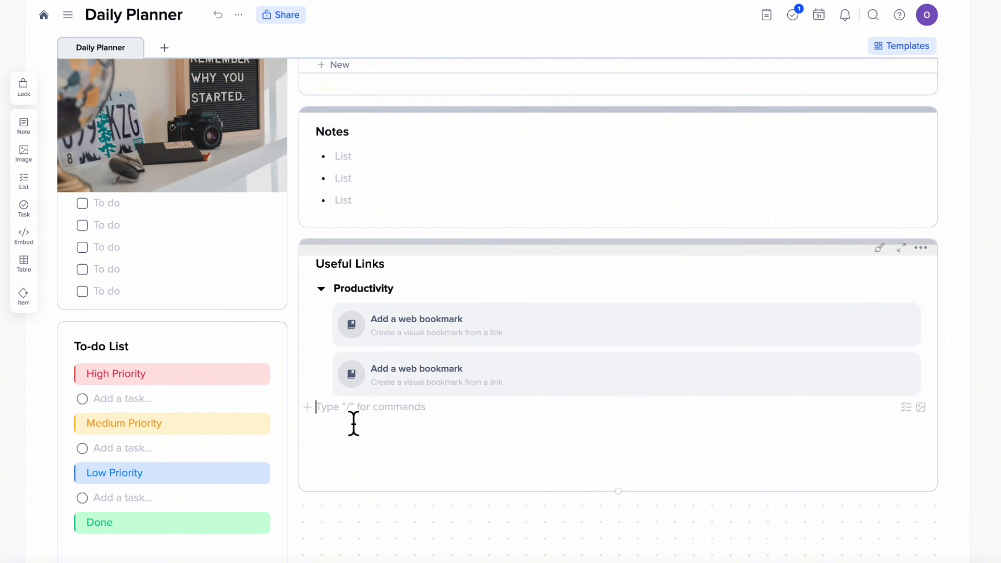
type("/")
type("tog")
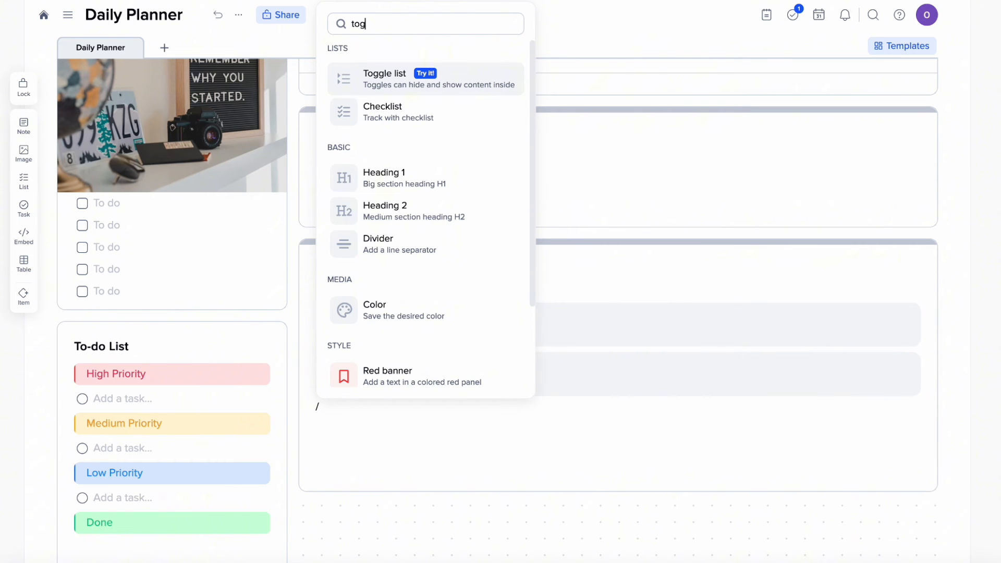
left_click(419, 81)
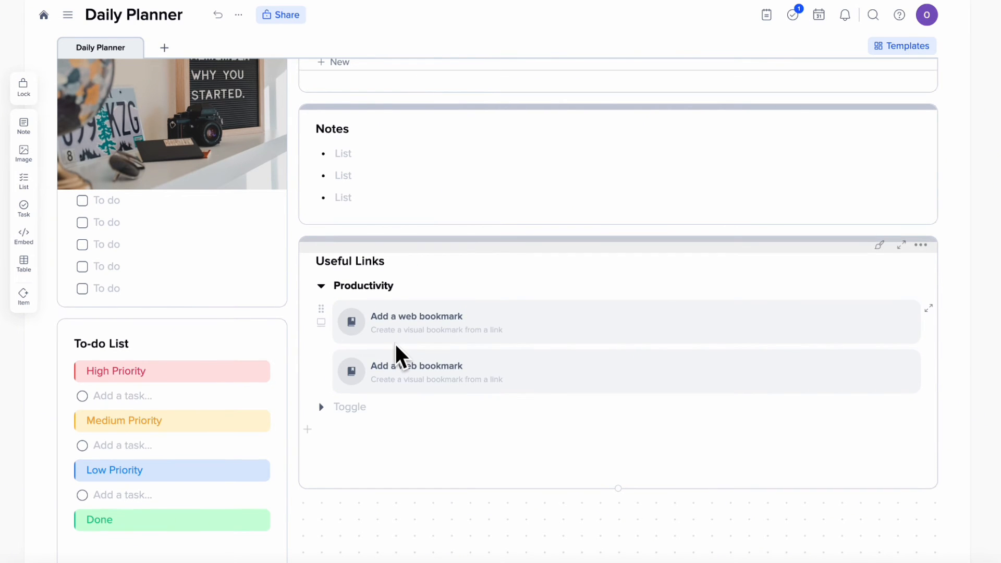
type("Favorite Music")
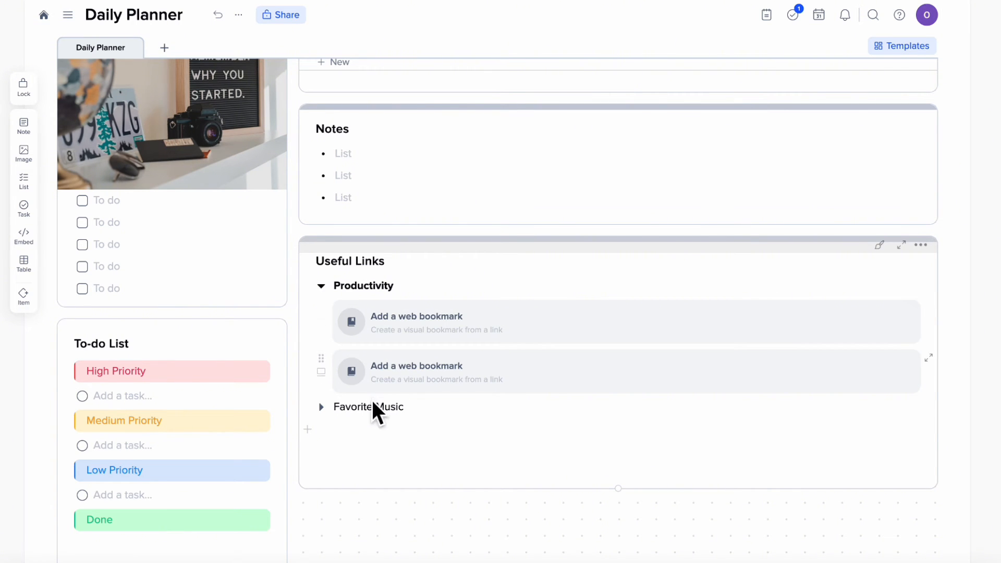
triple_click(371, 409)
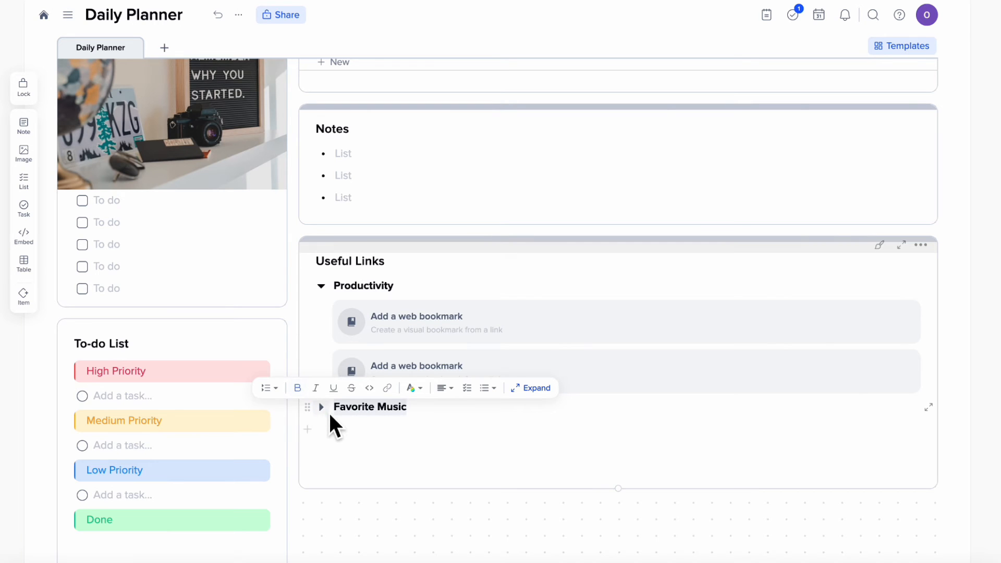
left_click(327, 411)
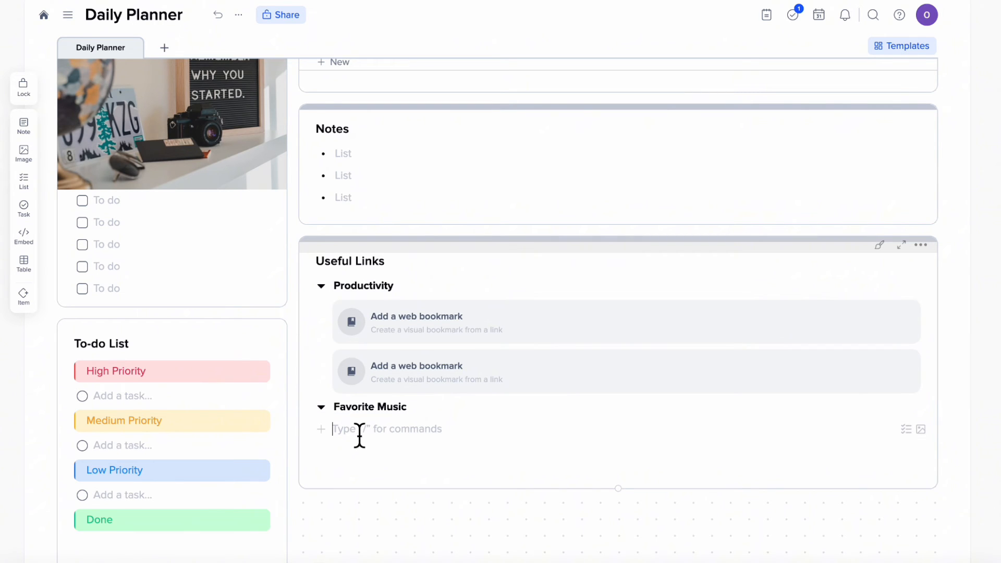
- Add two empty web bookmark blocks inside the Favorite Music toggle
type("/link")
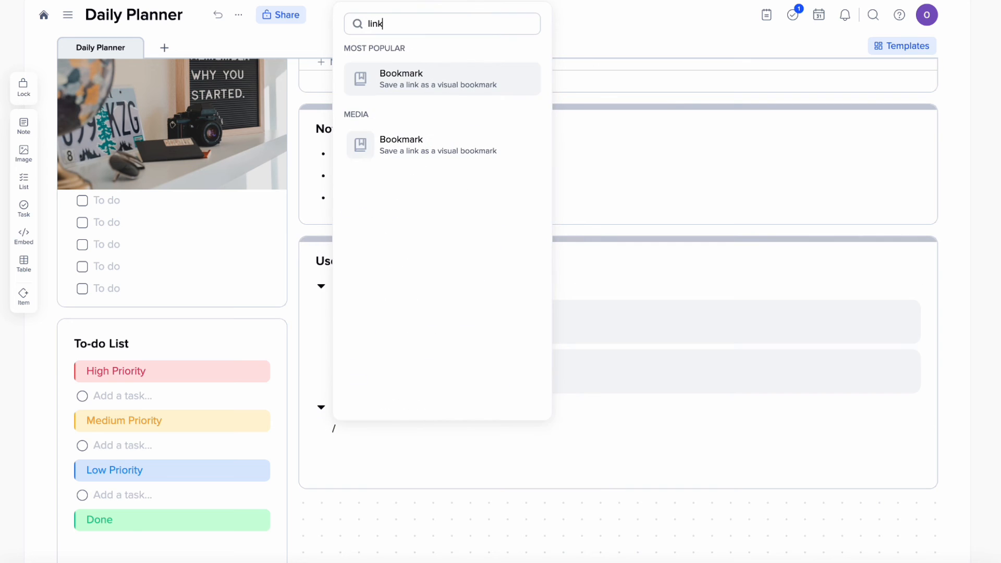
left_click(431, 86)
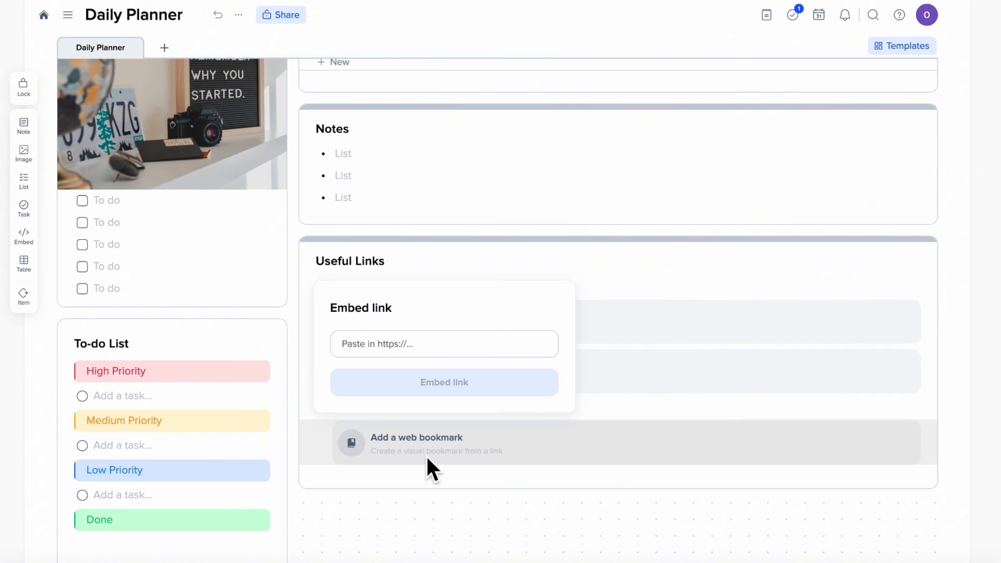
left_click(426, 458)
left_click(429, 409)
key("Return")
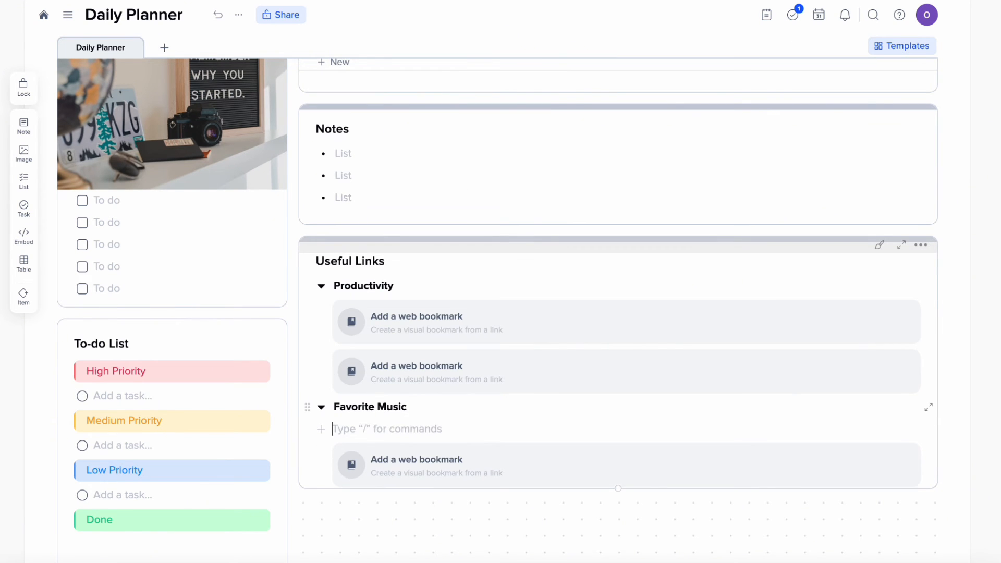
type("/")
type("link")
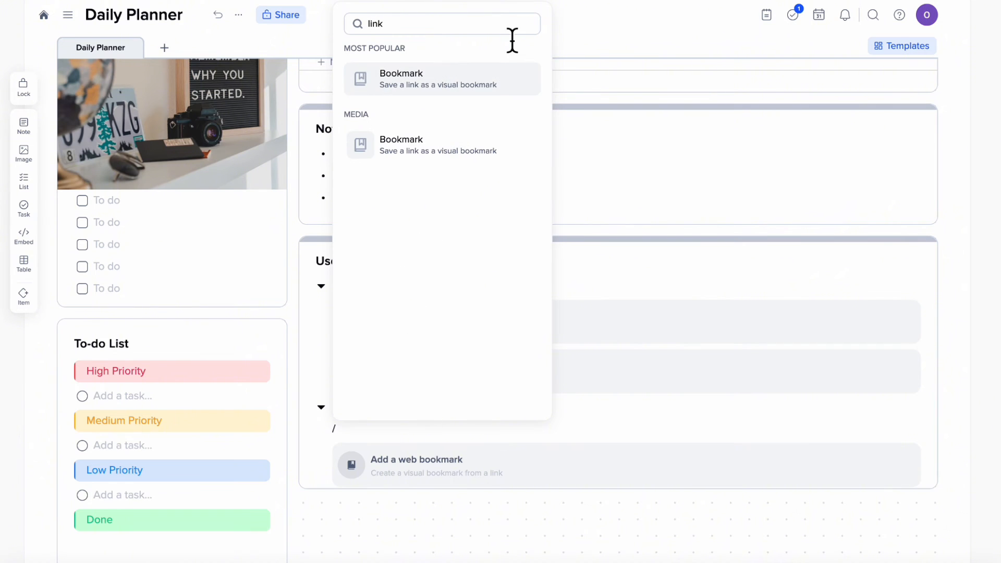
left_click(487, 85)
left_click(437, 490)
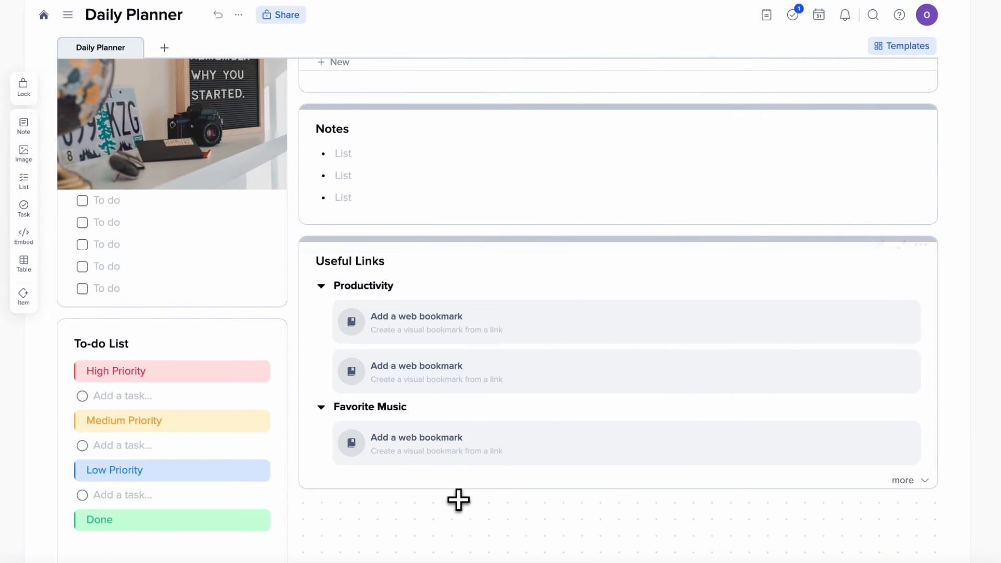
- Extend the Useful Links tile downward to fit all bookmarks and line up with the bottom edge of the To-do List tile
left_click_drag(461, 490, 461, 562)
scroll(435, 481, "down", 5)
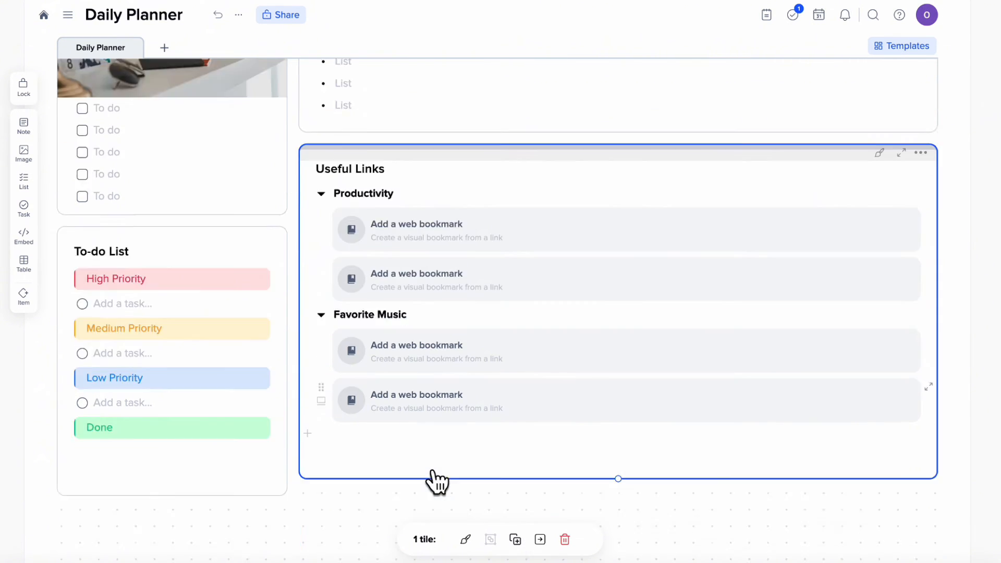
left_click_drag(523, 335, 523, 351)
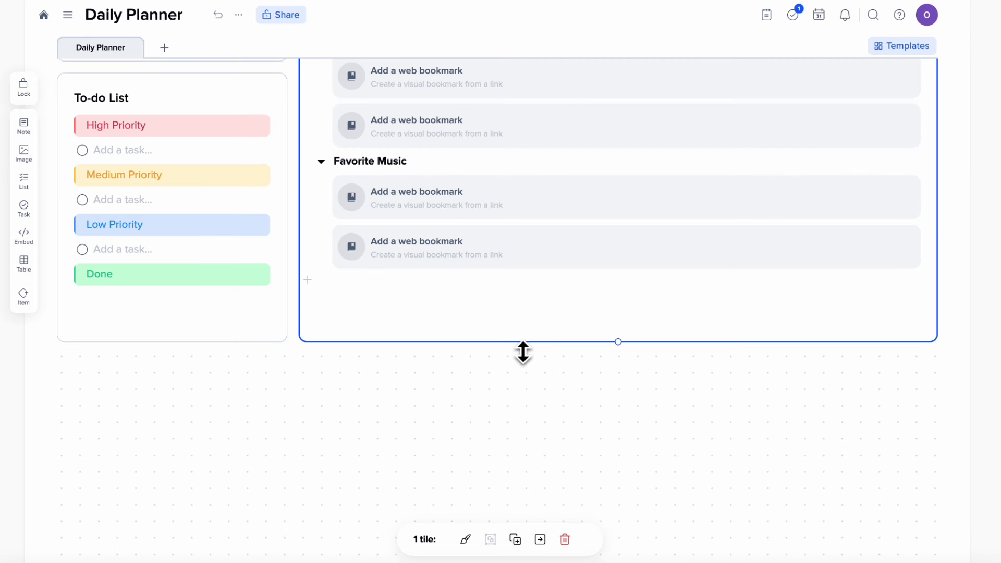
- Add a new calendar-view collection named "Tasks" to the Daily Planner project
scroll(524, 352, "up", 15)
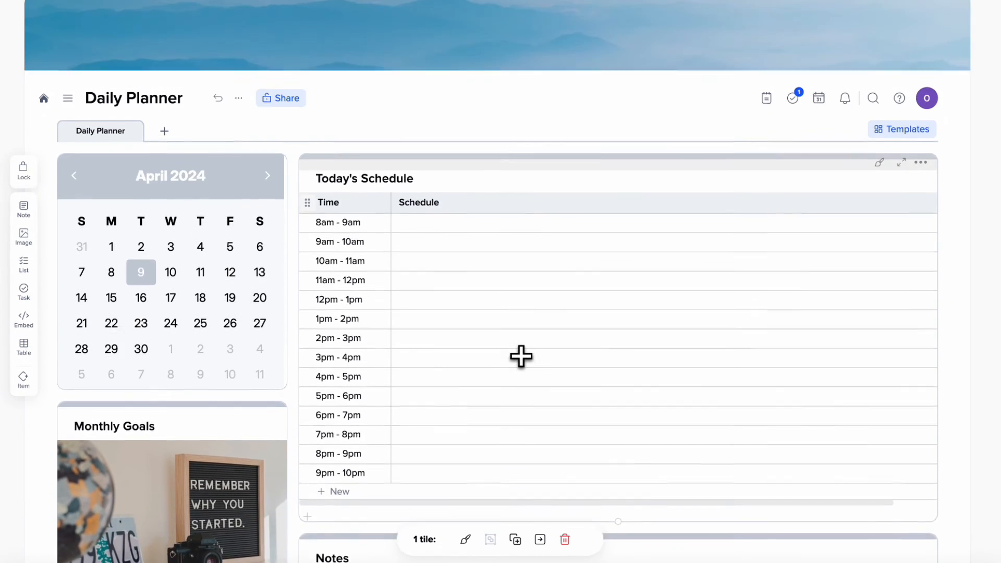
scroll(522, 356, "down", 15)
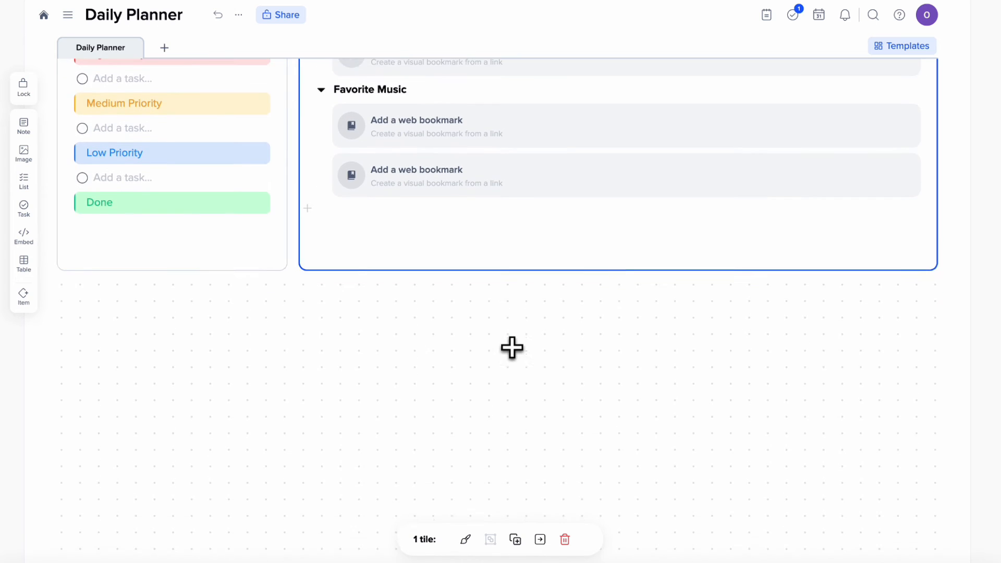
scroll(512, 348, "up", 15)
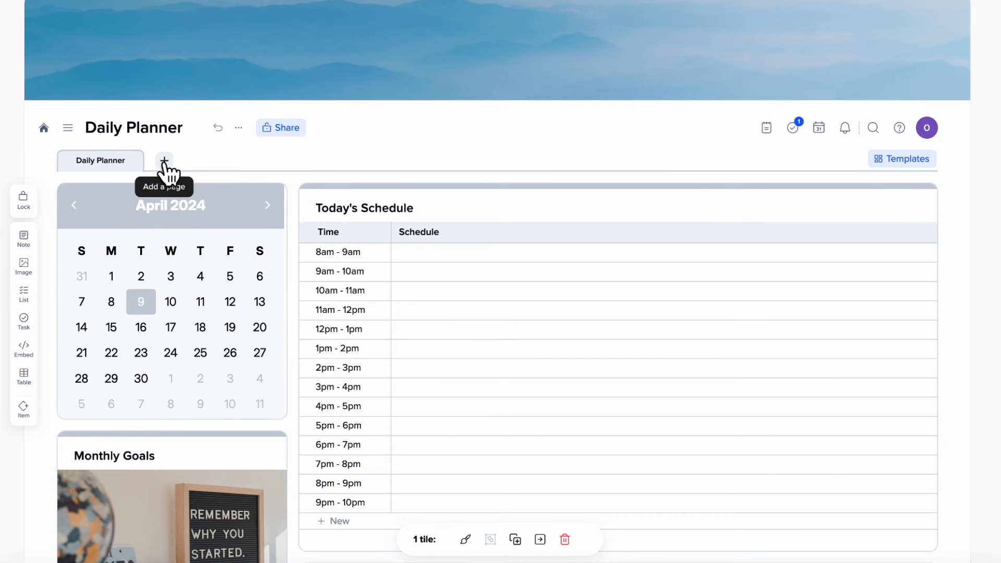
scroll(197, 283, "down", 10)
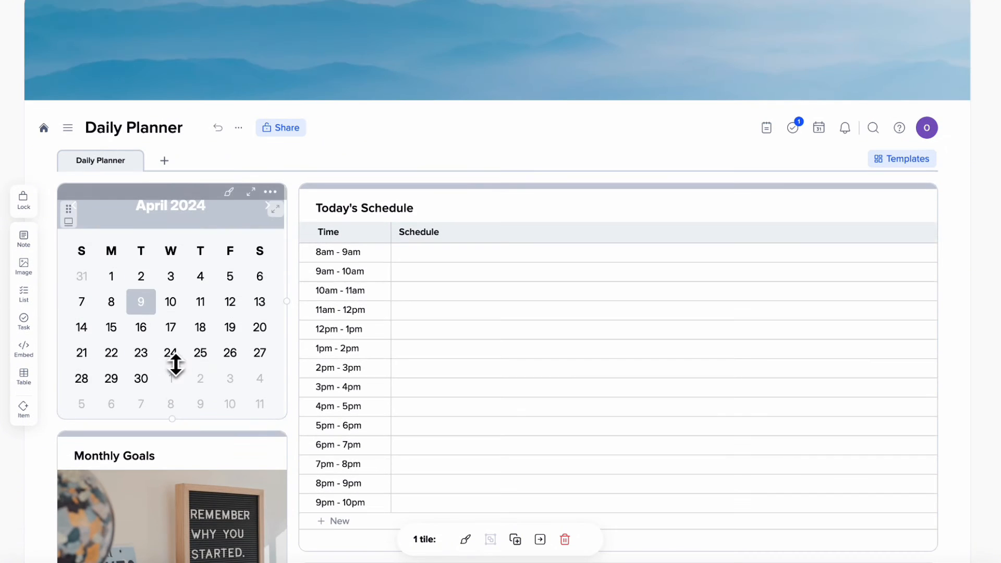
left_click(164, 160)
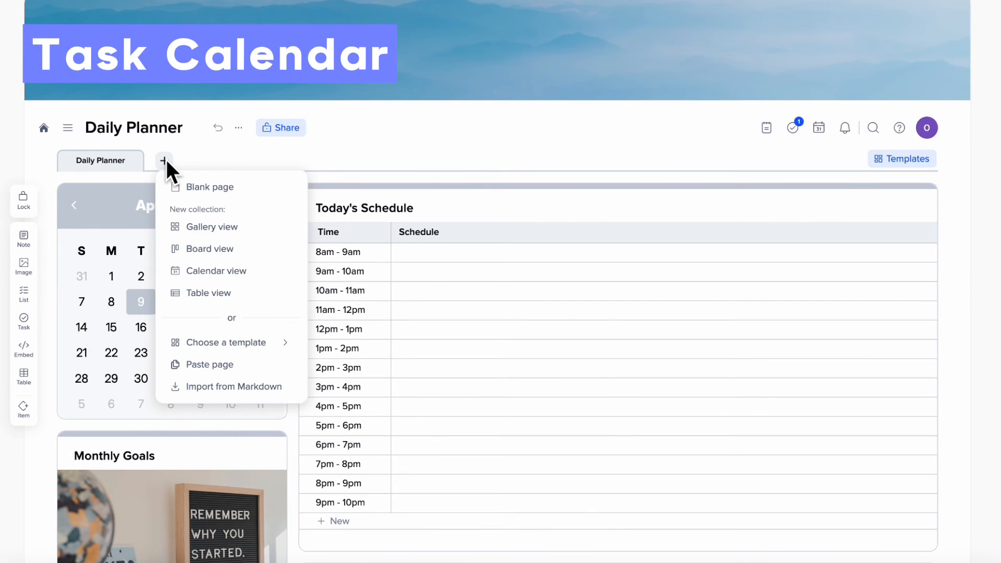
left_click(229, 272)
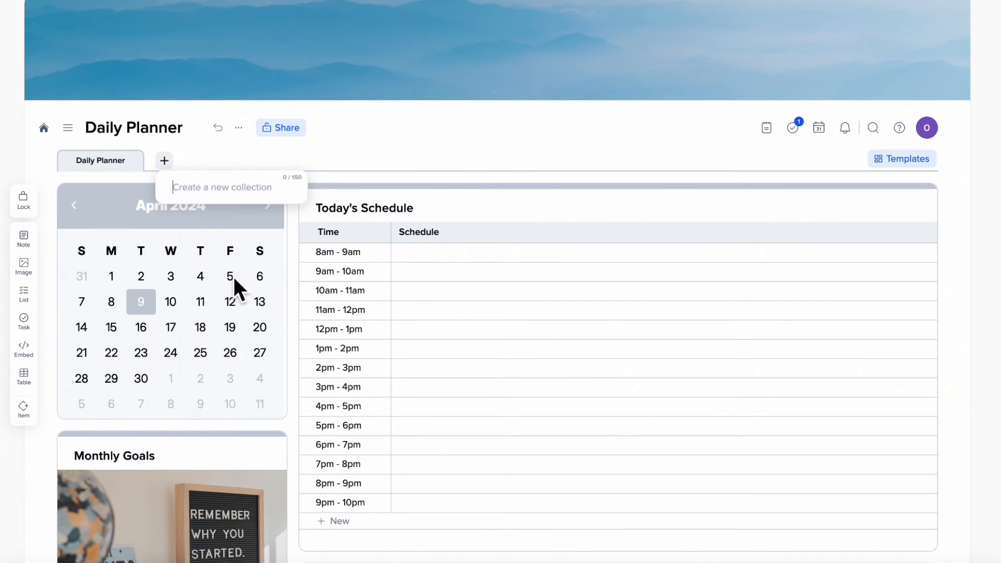
type("Tasks")
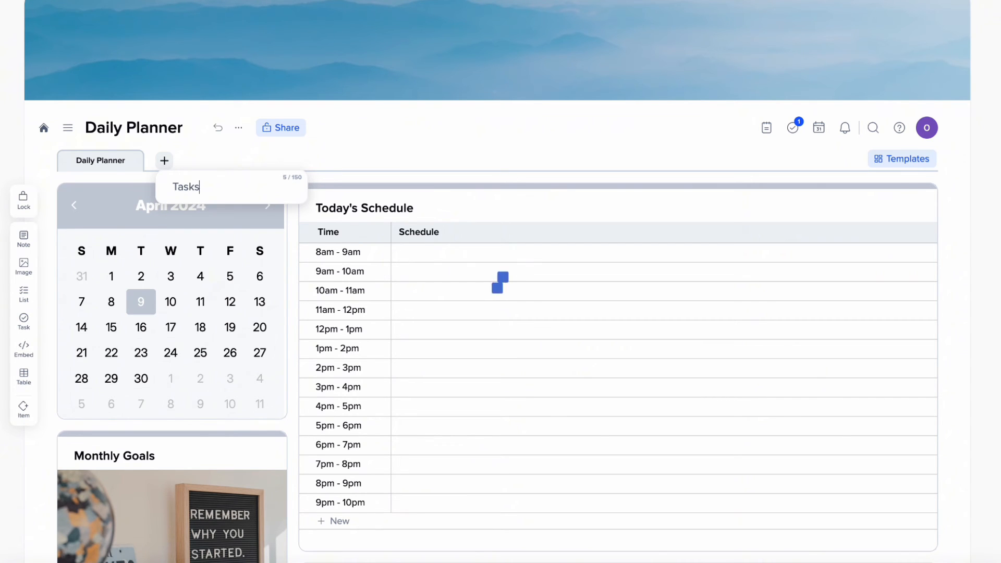
key("Return")
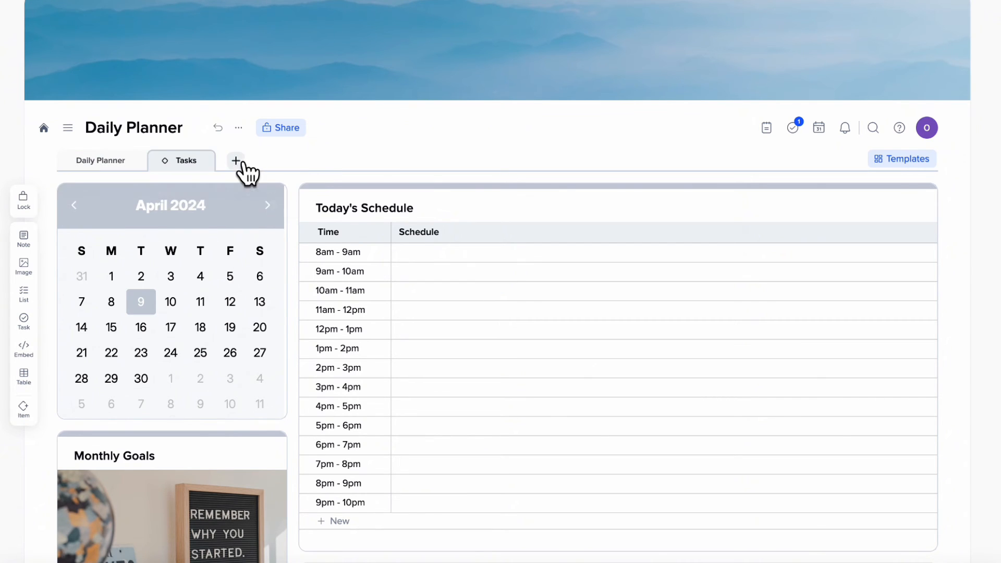
- Open the Tasks collection and look over the calendar's view settings
left_click(189, 162)
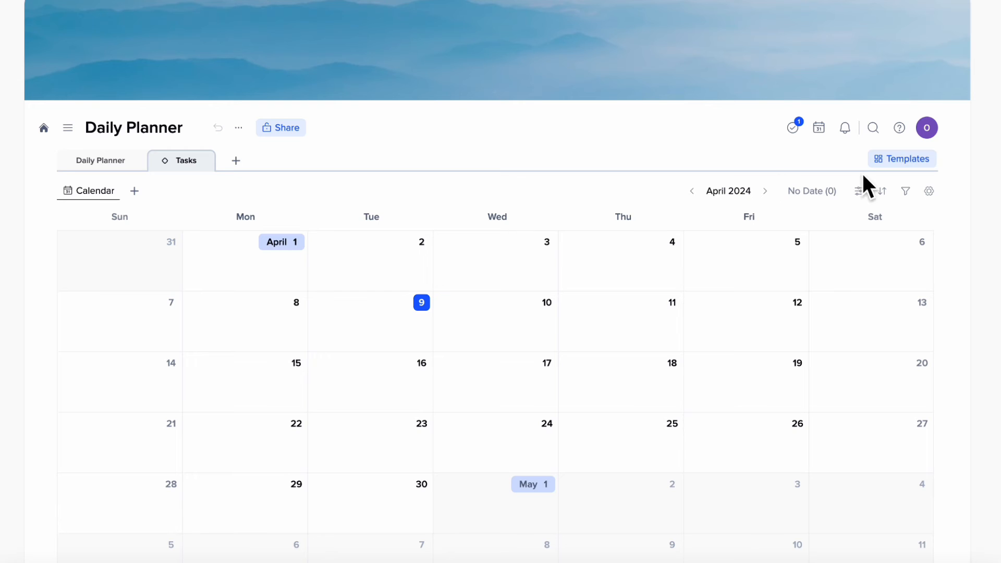
left_click(929, 192)
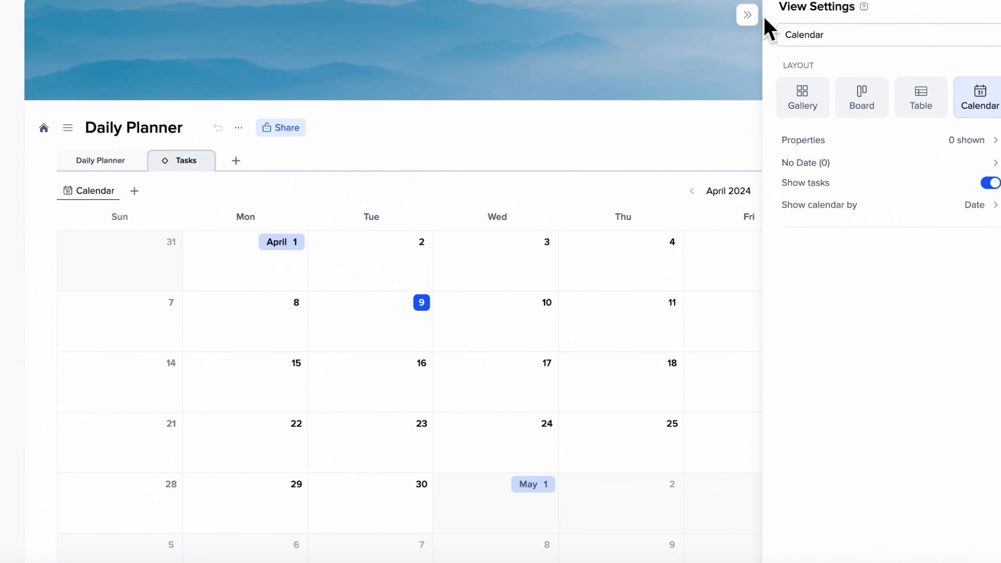
left_click(748, 16)
- Return to the Daily Planner page and enter "Task 1" under High Priority in the To-do List
left_click(96, 162)
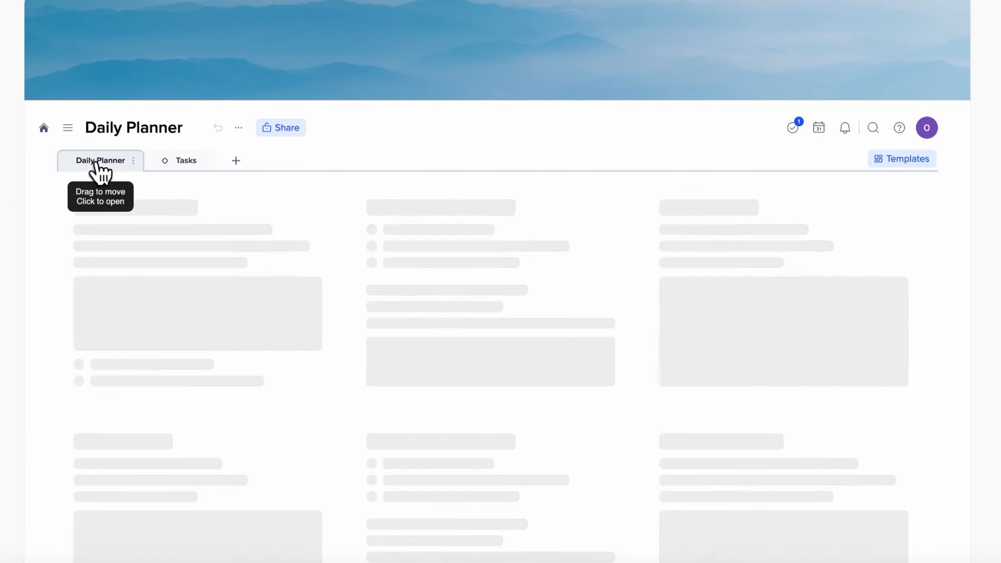
scroll(256, 248, "down", 2)
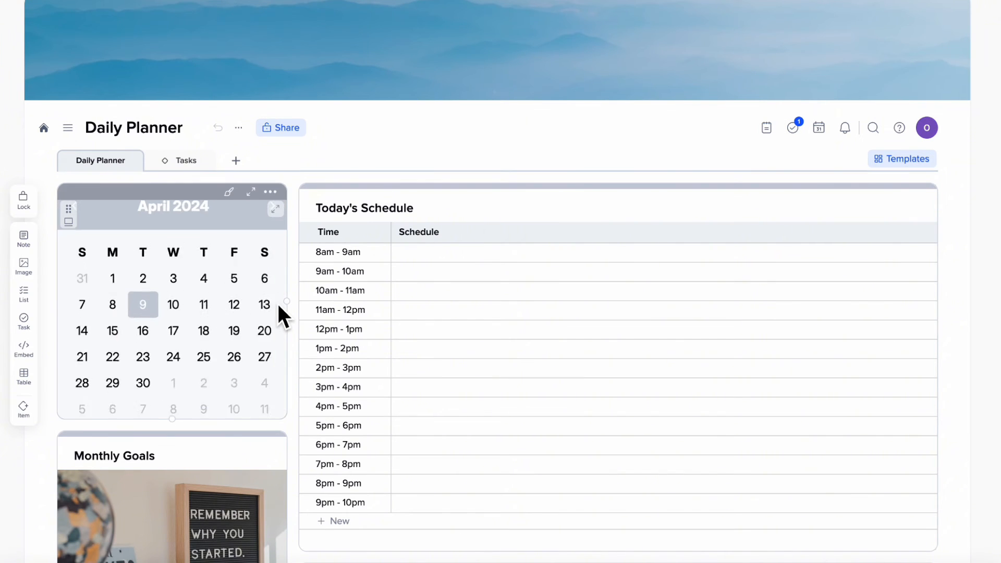
scroll(277, 308, "down", 10)
left_click(170, 307)
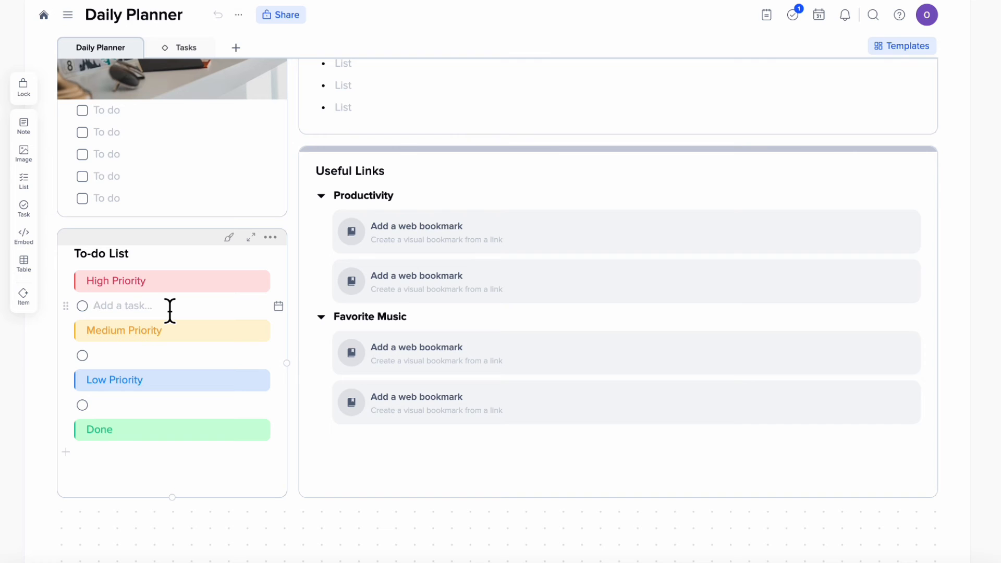
- Schedule Task 1 for April 10 at 9:00 AM
left_click(282, 312)
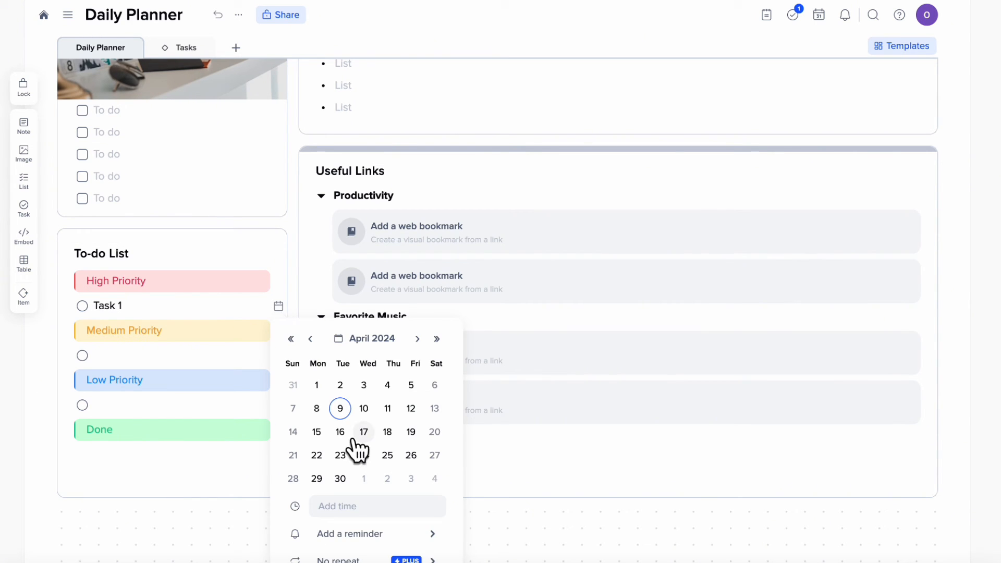
left_click(364, 408)
left_click(398, 505)
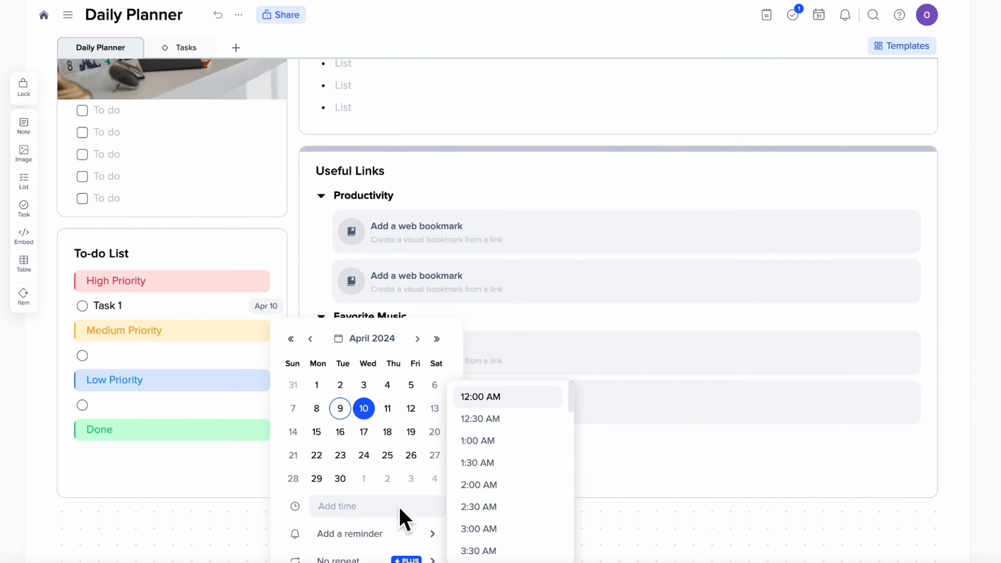
scroll(524, 469, "down", 6)
left_click(517, 444)
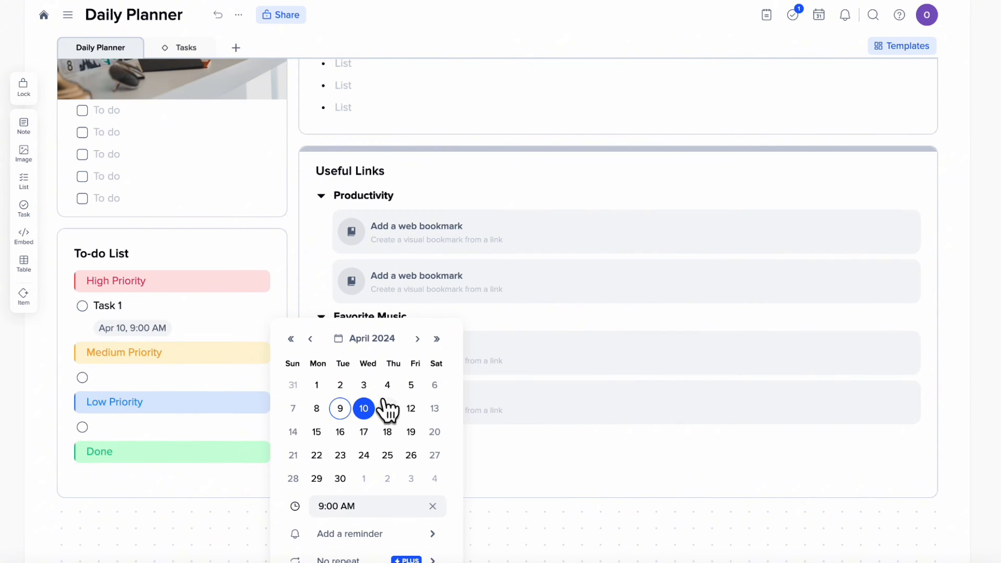
left_click(215, 326)
left_click_drag(138, 336, 142, 341)
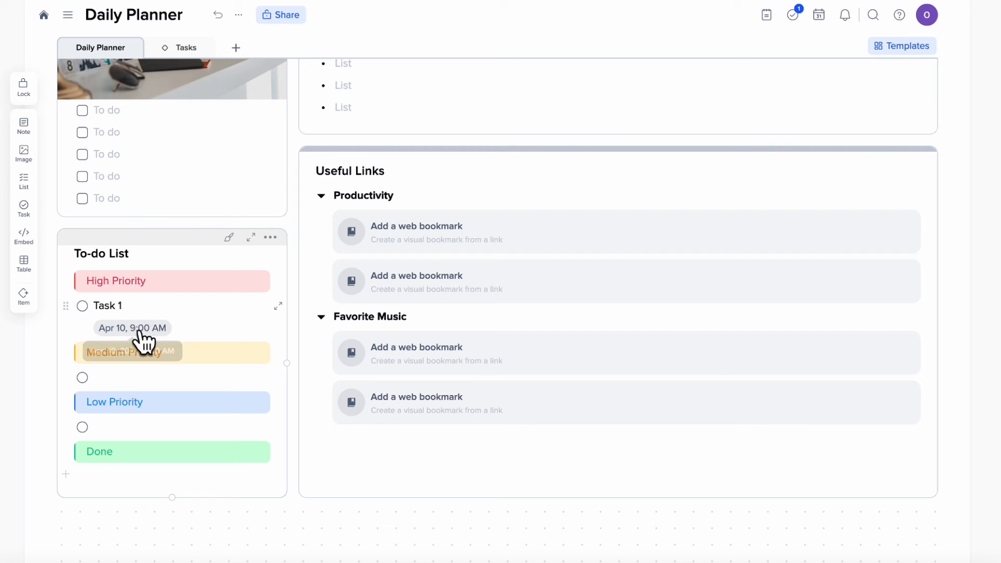
- Open the Tasks calendar and add a new table-view collection named "Archive" to the Daily Planner project
scroll(139, 331, "up", 15)
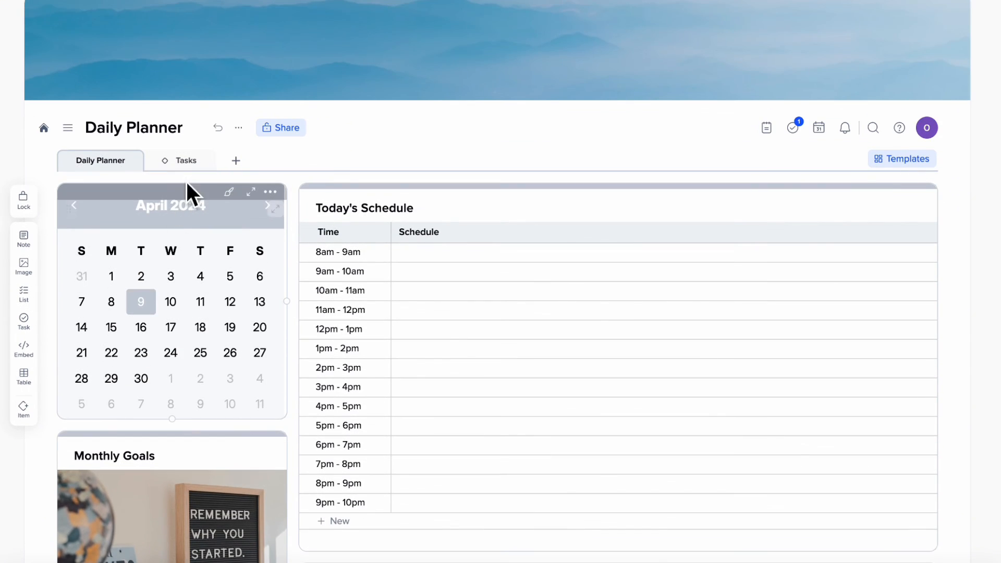
left_click(183, 162)
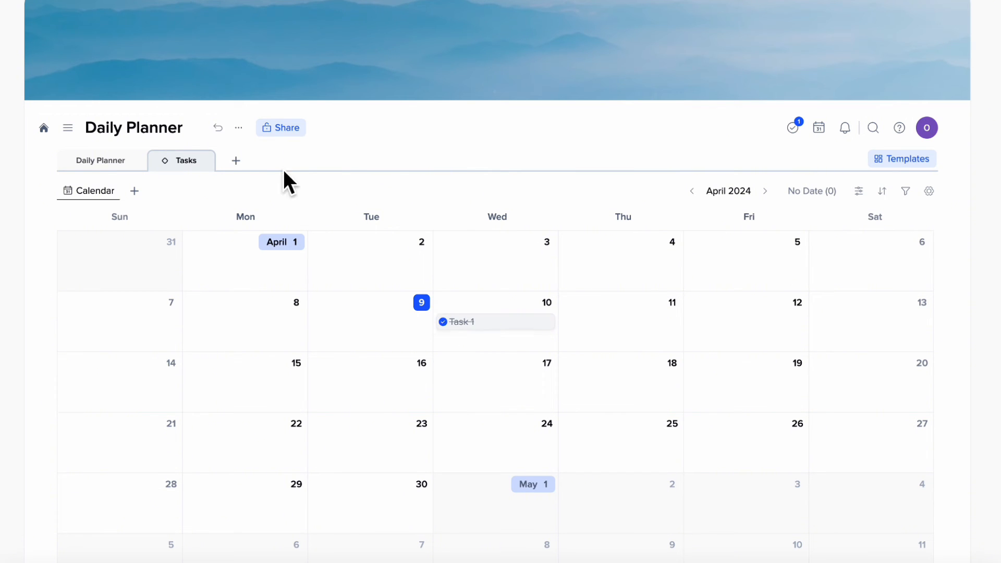
left_click(236, 161)
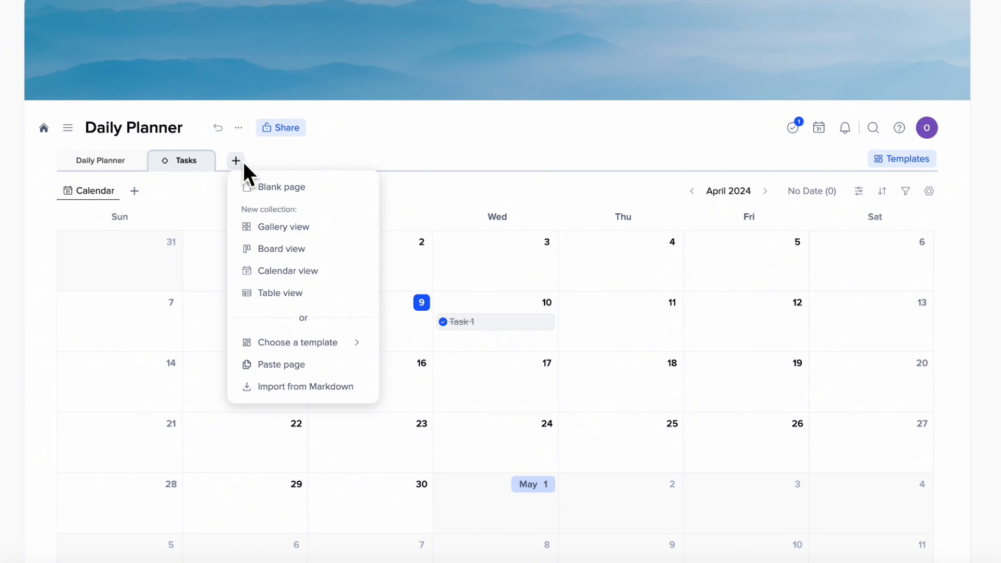
left_click(304, 293)
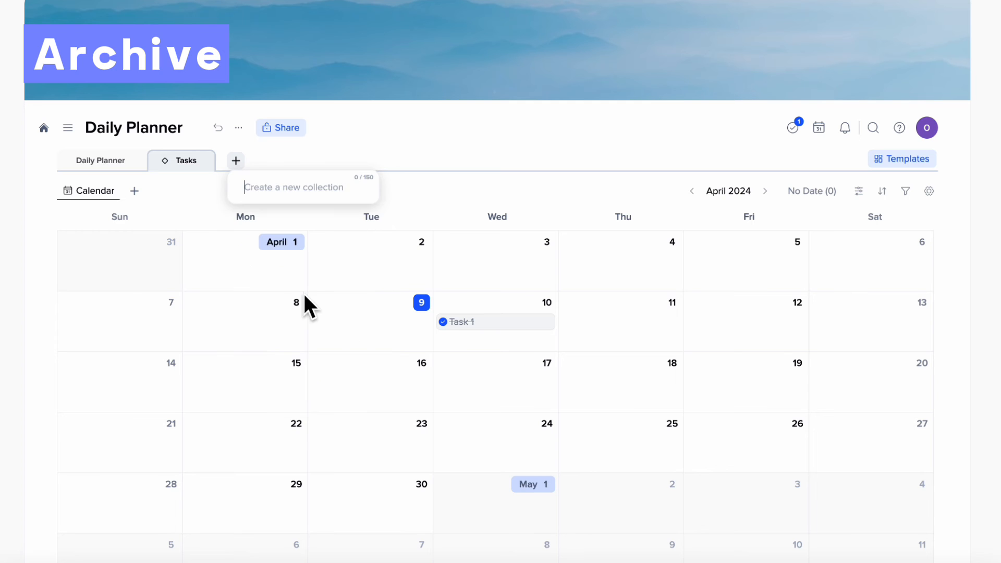
type("Archive")
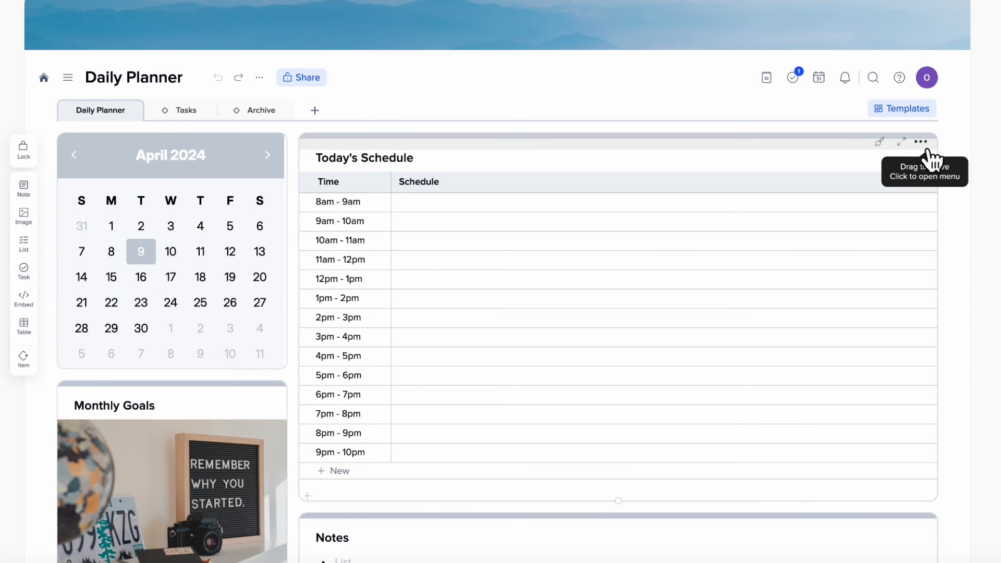
- Duplicate the Today's Schedule tile on the Daily Planner page and move the original into the Archive collection
left_click(920, 144)
left_click(832, 222)
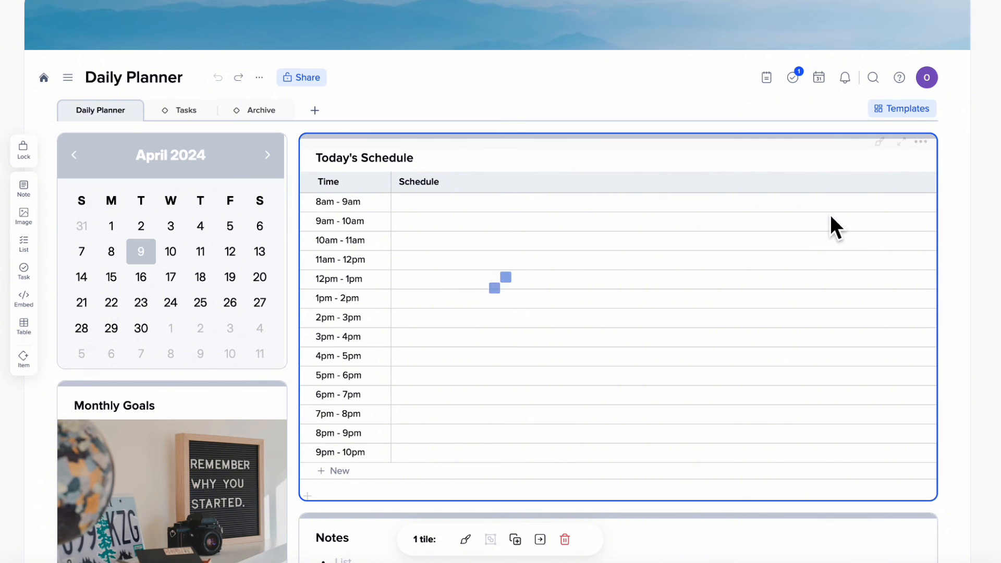
scroll(835, 219, "up", 20)
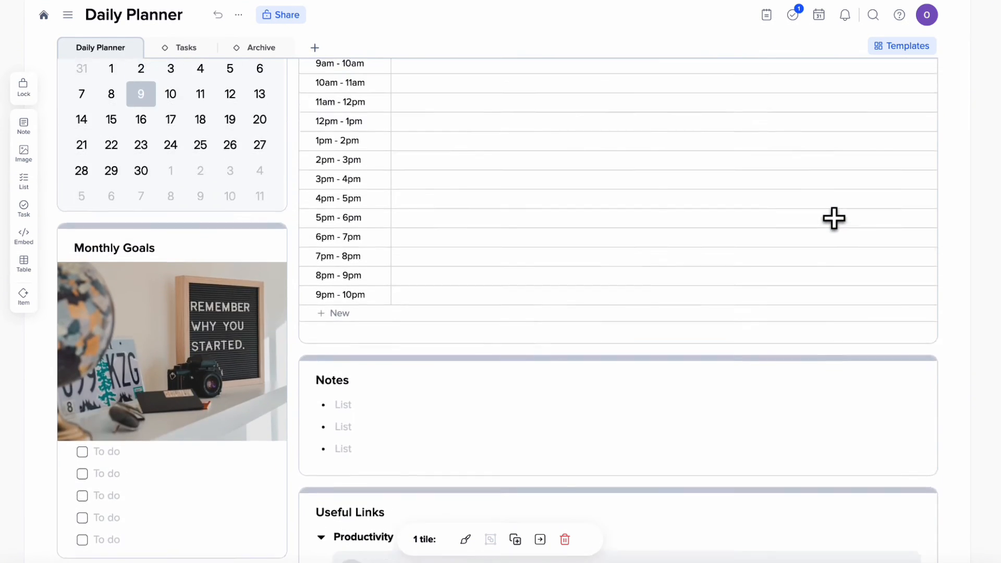
left_click(921, 192)
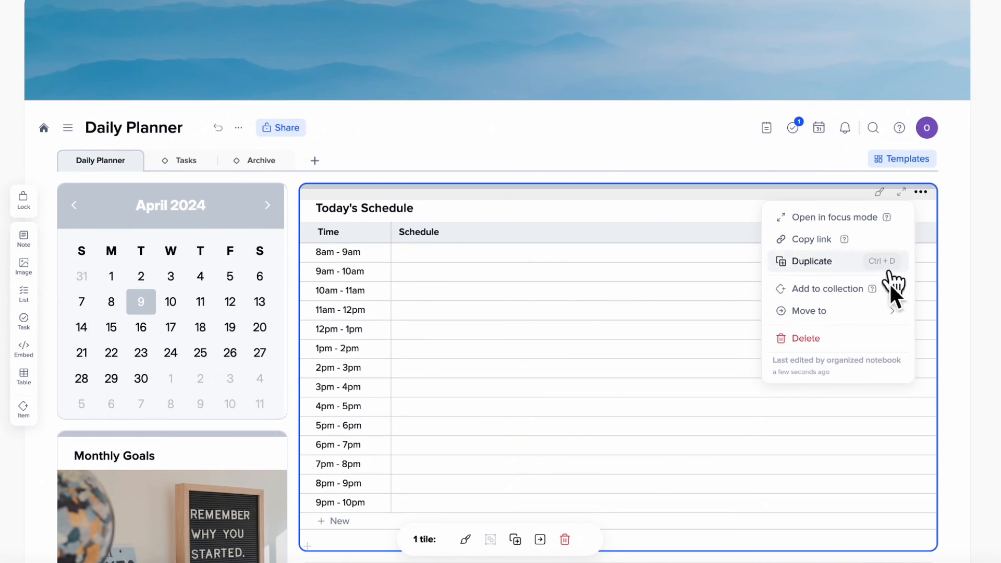
mouse_move(879, 316)
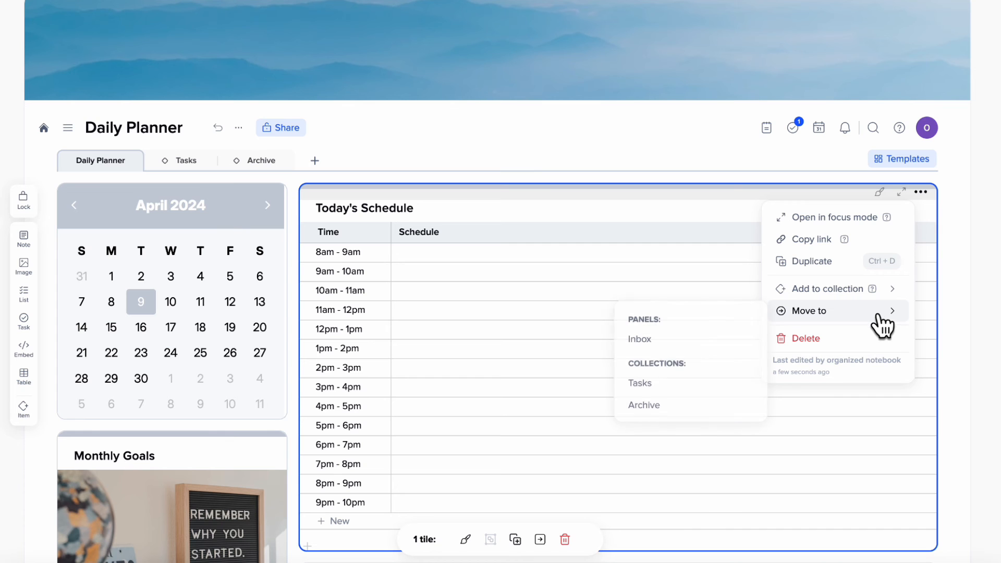
left_click(693, 409)
- Place the duplicated Today's Schedule tile in the vacated space beside the April calendar, above Notes
scroll(667, 418, "down", 12)
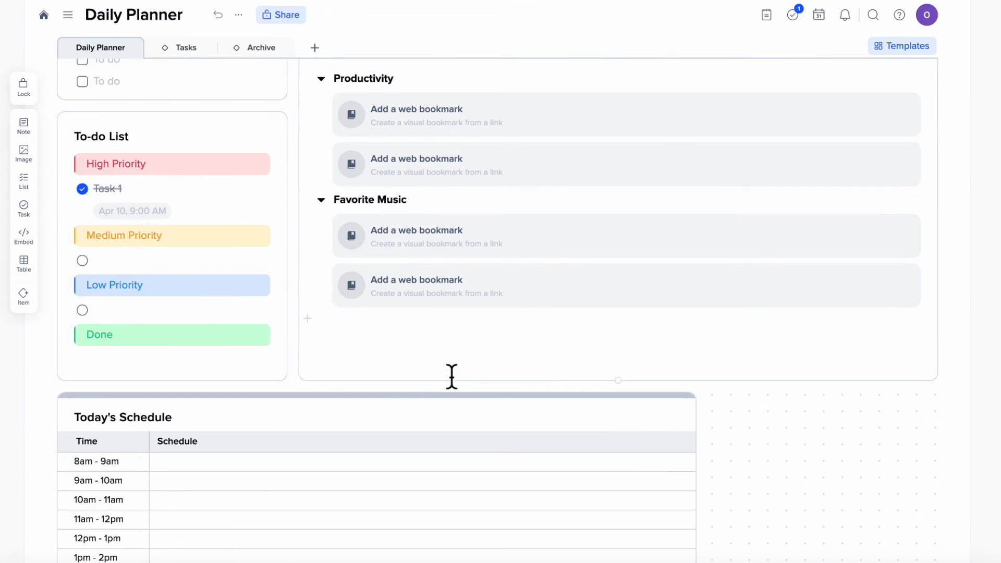
left_click_drag(393, 399, 615, 5)
scroll(485, 303, "up", 5)
- Open the Archive collection and add a Select property named "Type" to its table
left_click(262, 161)
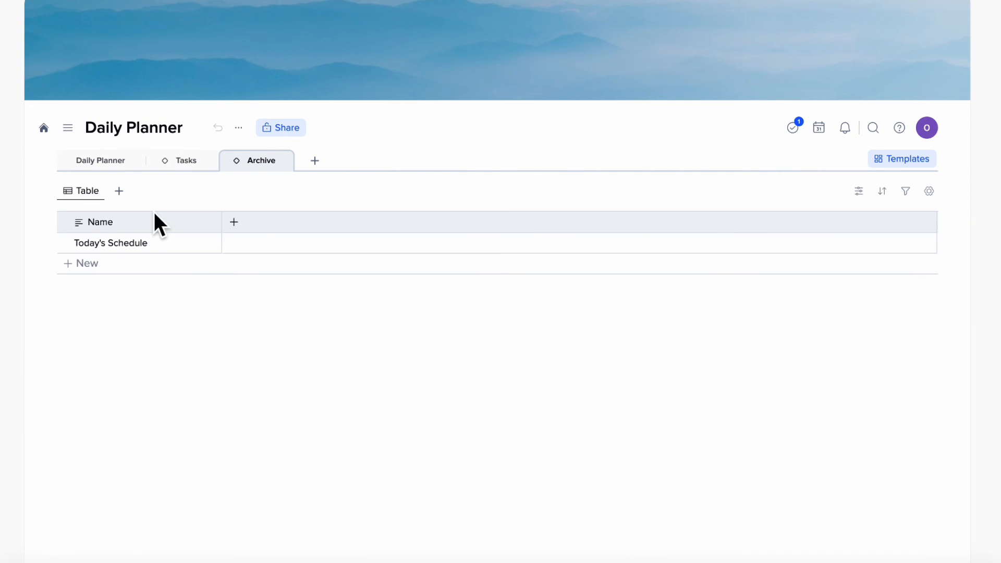
left_click(236, 224)
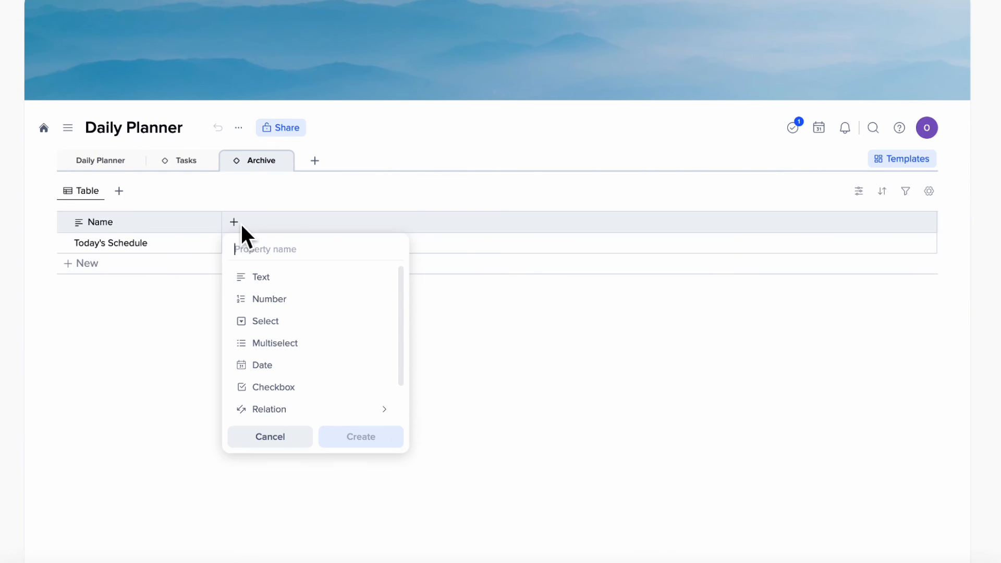
left_click(308, 322)
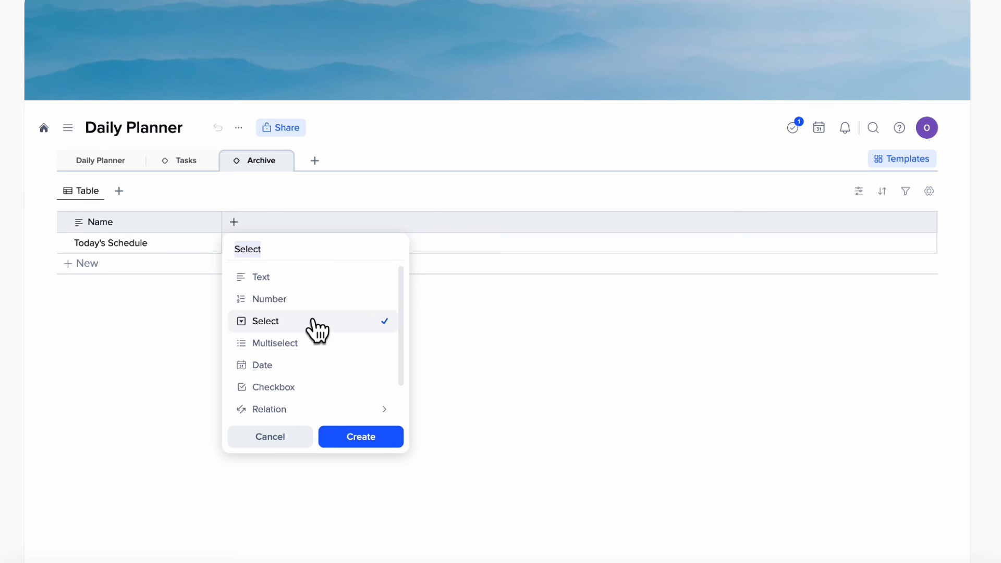
left_click(373, 441)
- Add a Date property named "date" to the Archive table
left_click(400, 222)
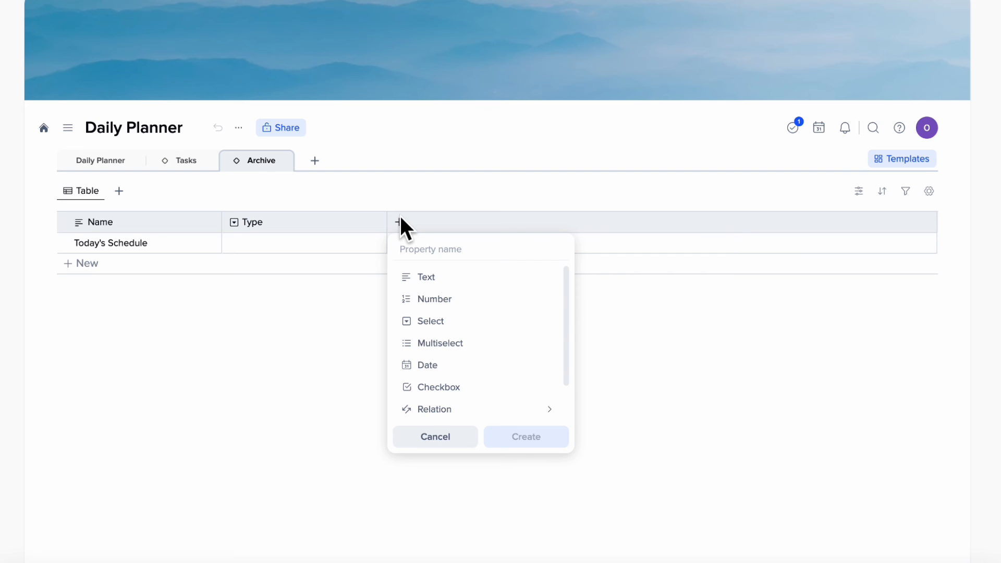
type("date")
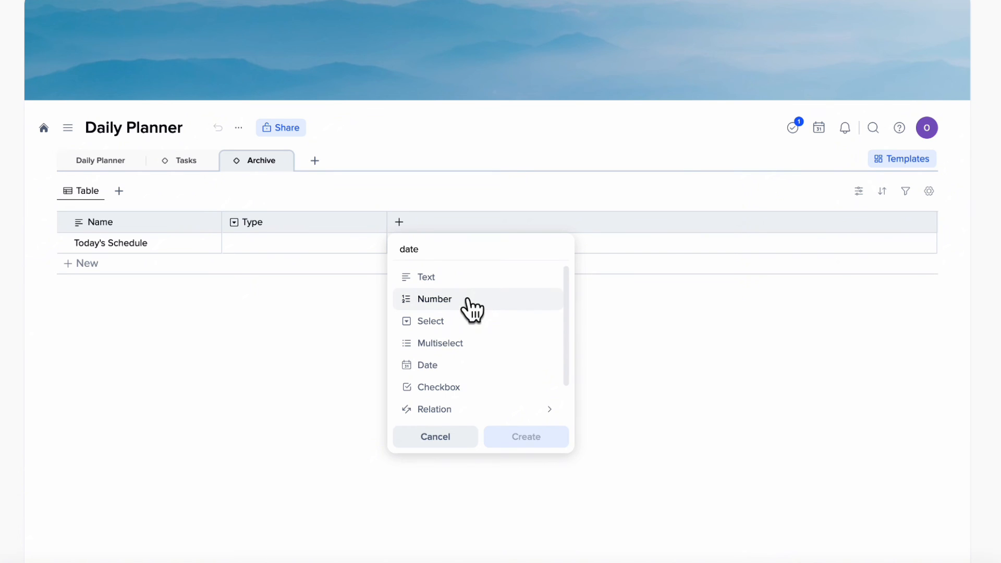
left_click(476, 366)
left_click(527, 441)
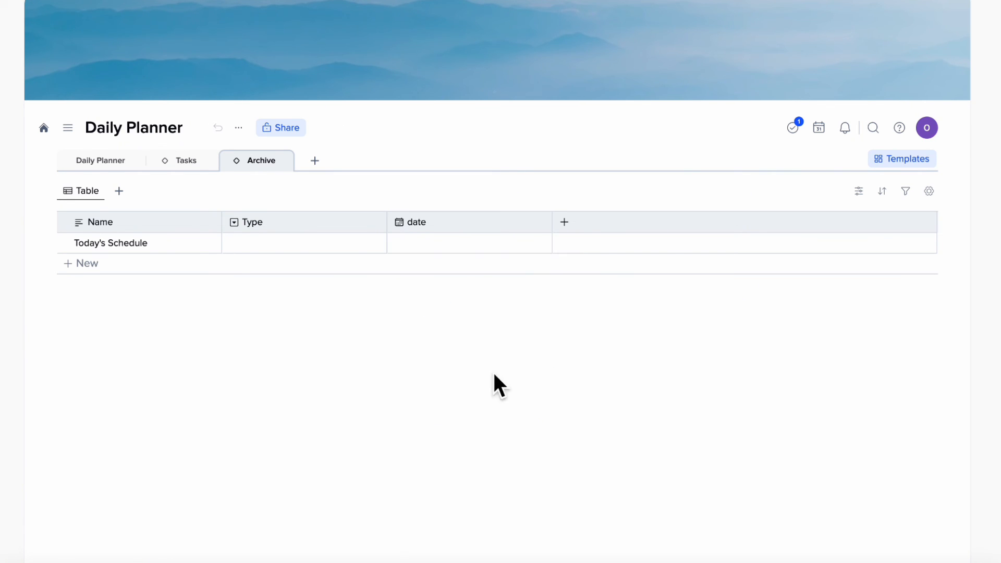
- Create the options Schedule, Task and Note for the Type property in the Today's Schedule row
left_click(290, 245)
left_click(290, 247)
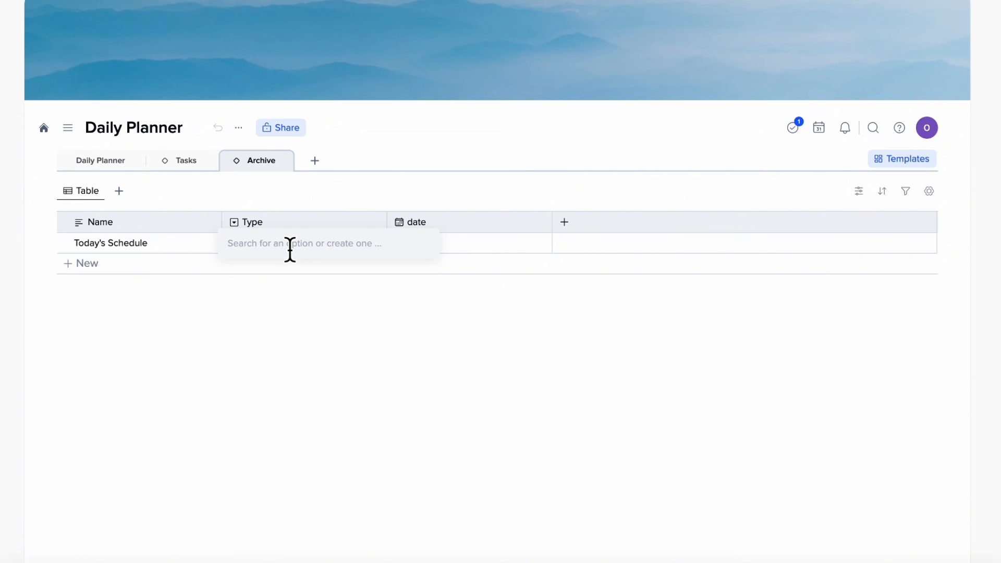
type("SChe")
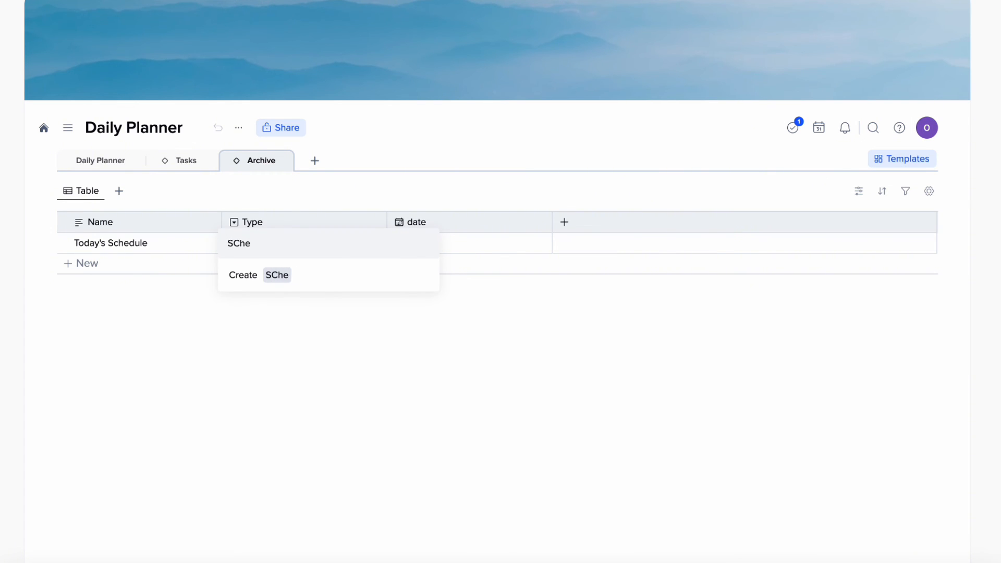
left_click(318, 271)
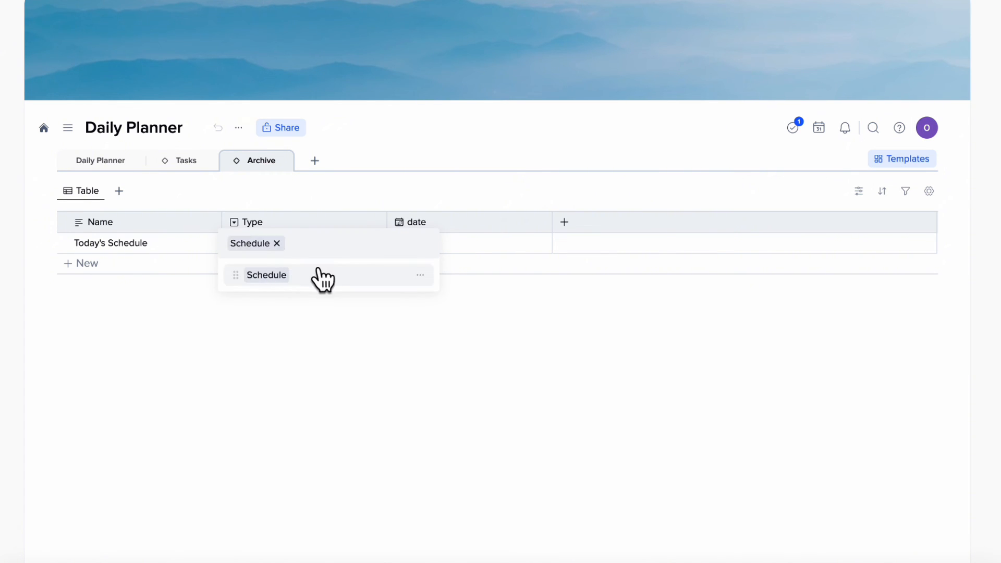
left_click(277, 243)
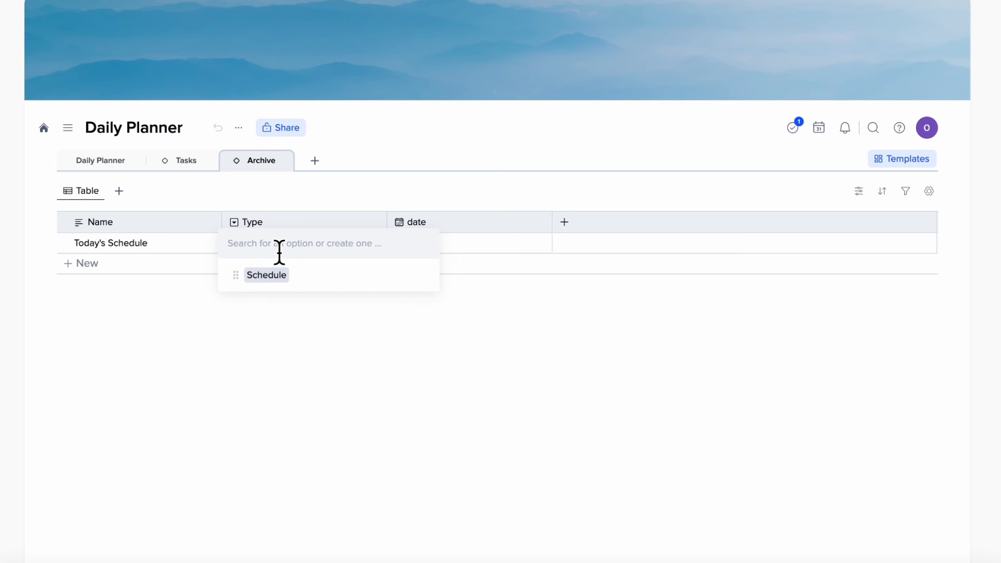
type("Task")
left_click(307, 275)
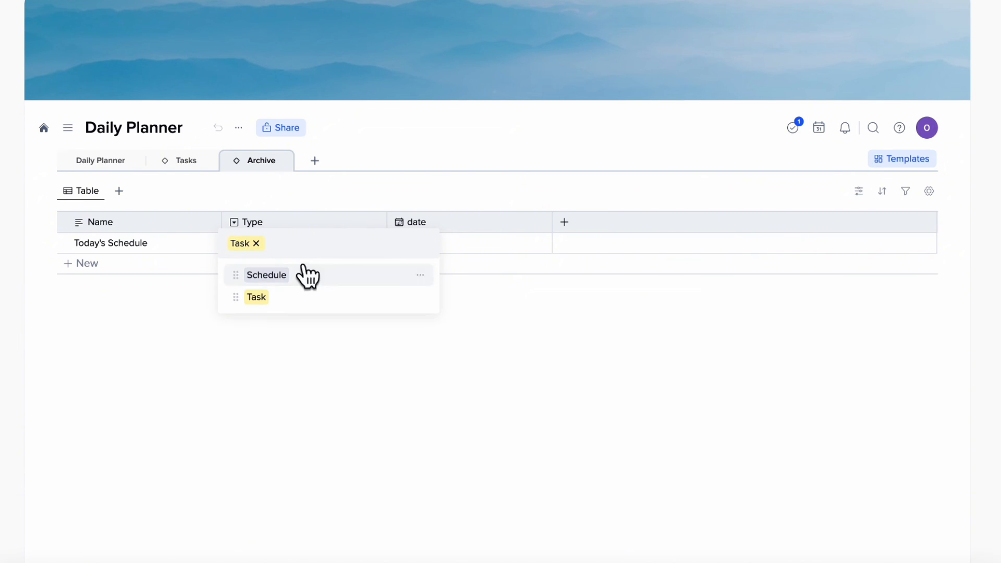
left_click(254, 243)
type("Note")
key("Return")
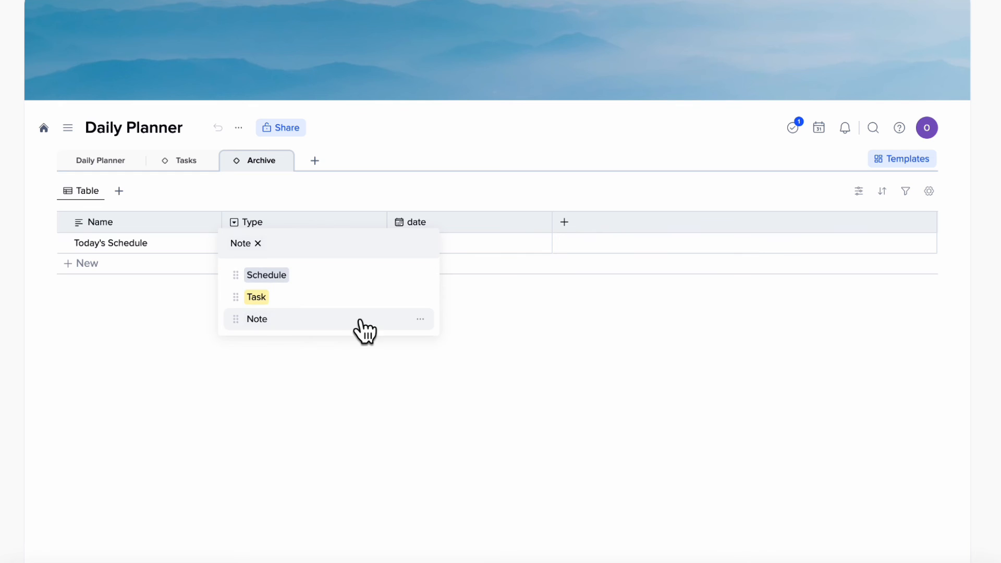
- Set the color of the Task and Note options of the Type property to Gray, matching Schedule
left_click(420, 275)
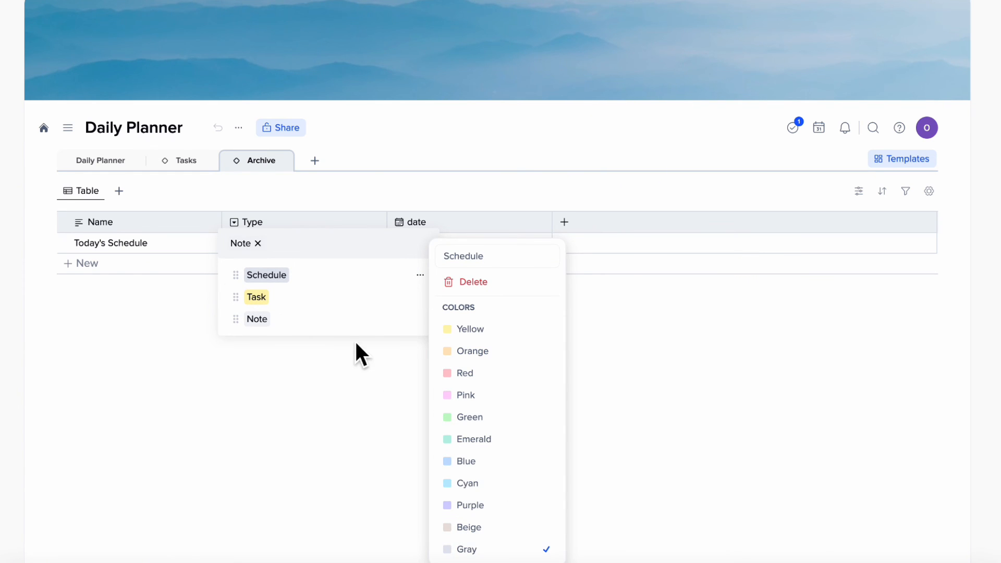
left_click(362, 297)
left_click(420, 297)
left_click(389, 319)
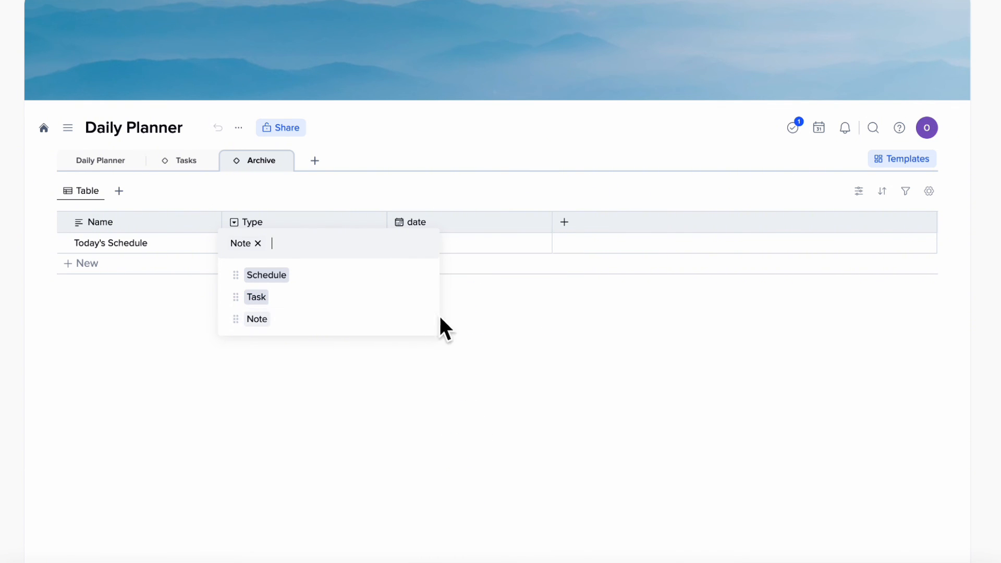
left_click(420, 319)
left_click(483, 550)
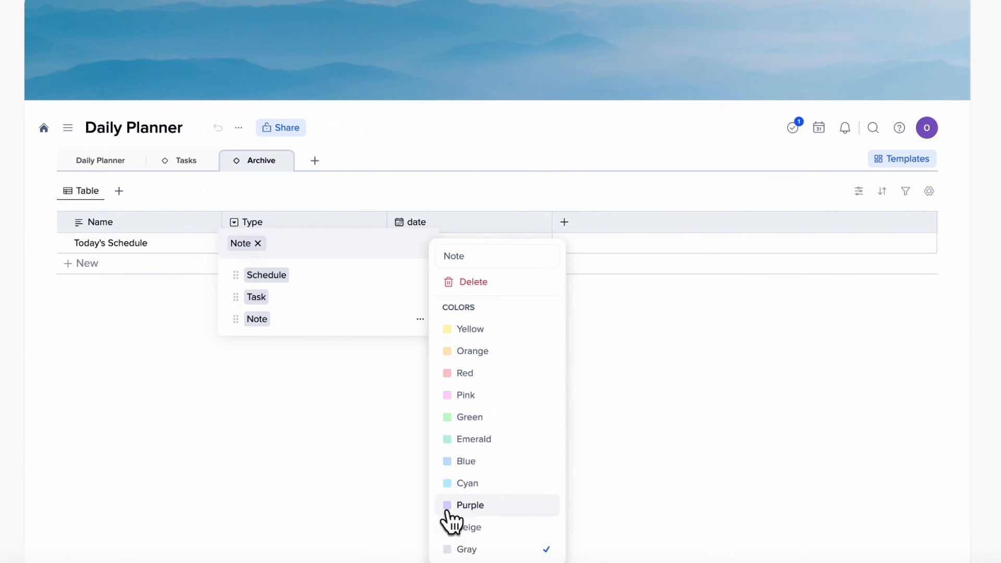
left_click(342, 357)
left_click(310, 372)
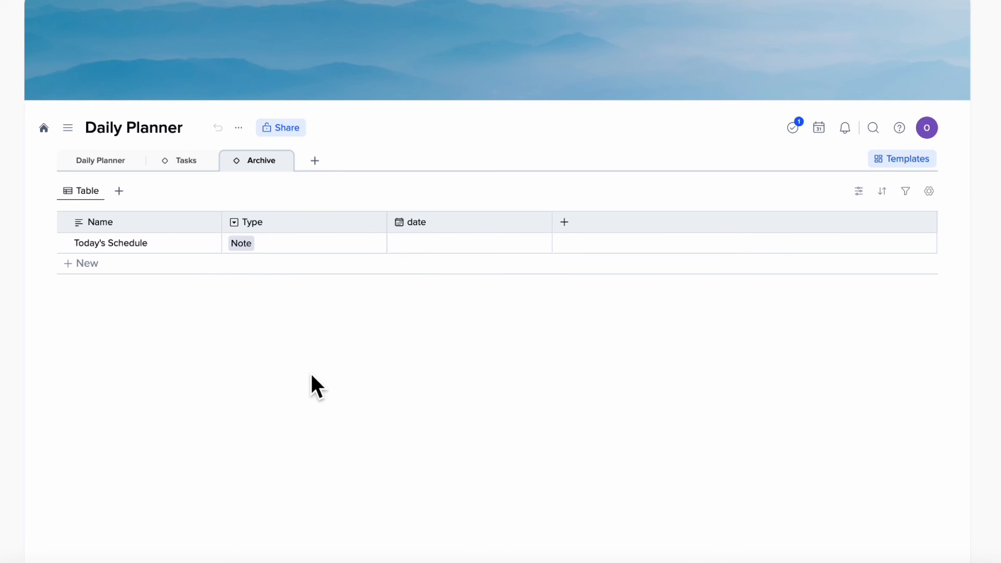
- Set the archived Today's Schedule entry's type to Schedule and its date to April 9, 2024
left_click(264, 242)
left_click(258, 243)
left_click(278, 275)
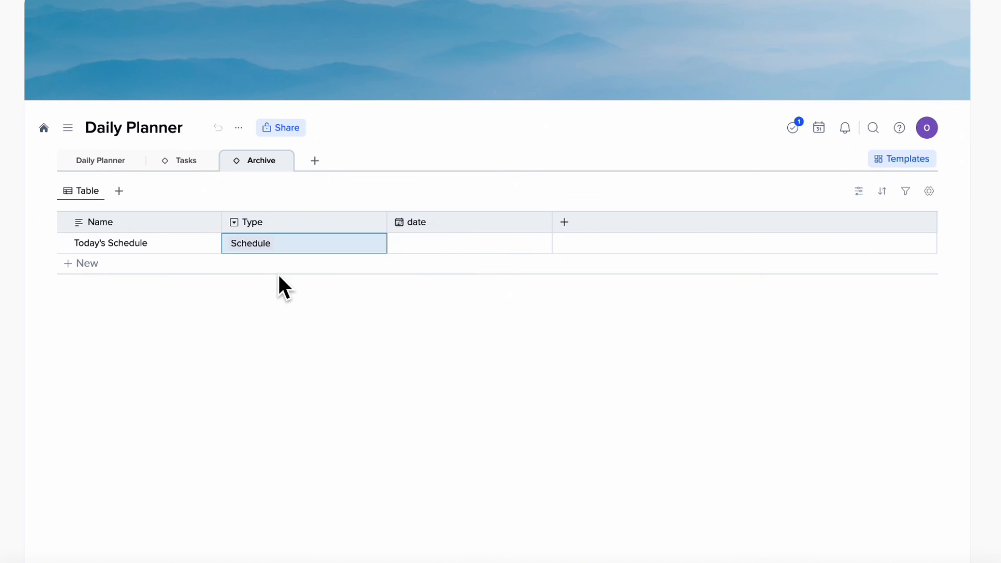
left_click(328, 308)
left_click(469, 249)
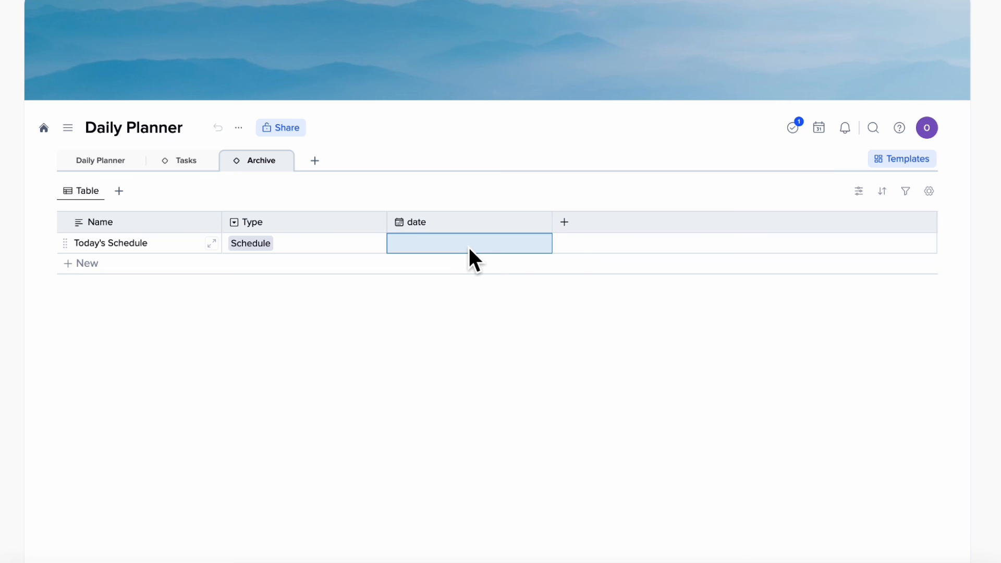
left_click(469, 249)
left_click(459, 321)
left_click(464, 328)
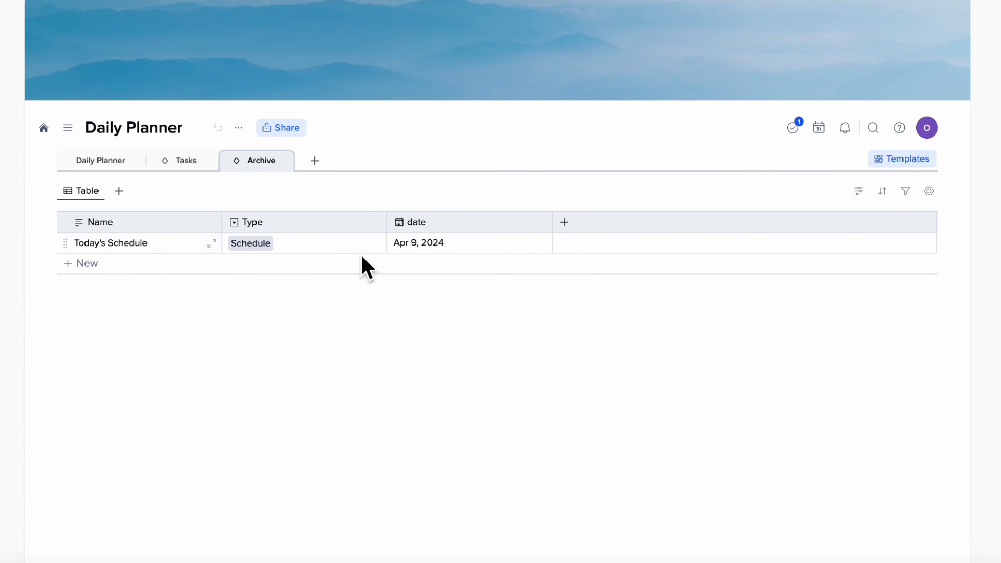
- Open the archived Today's Schedule entry, look over its properties and time table, and close it
left_click(212, 244)
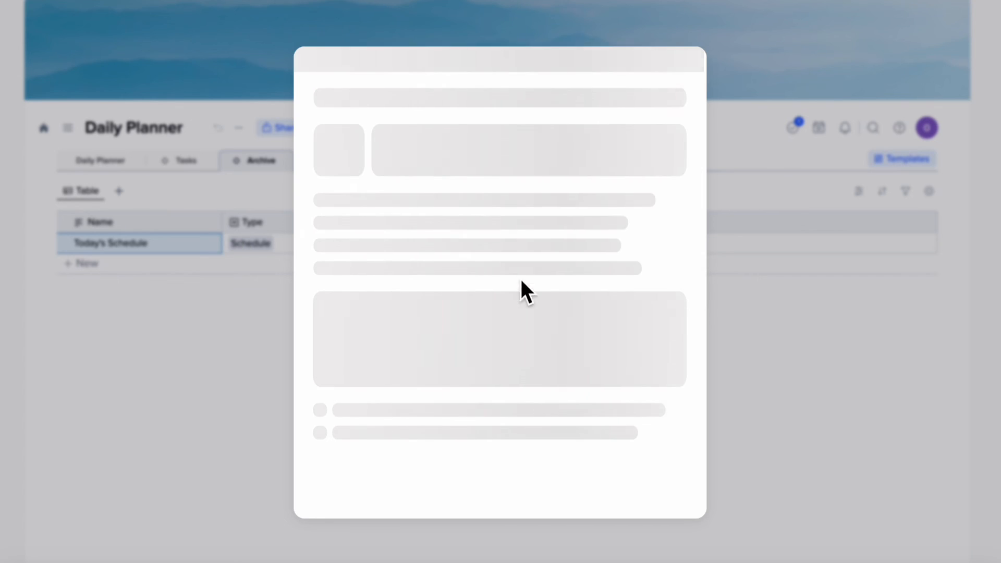
scroll(463, 307, "down", 3)
scroll(463, 307, "up", 3)
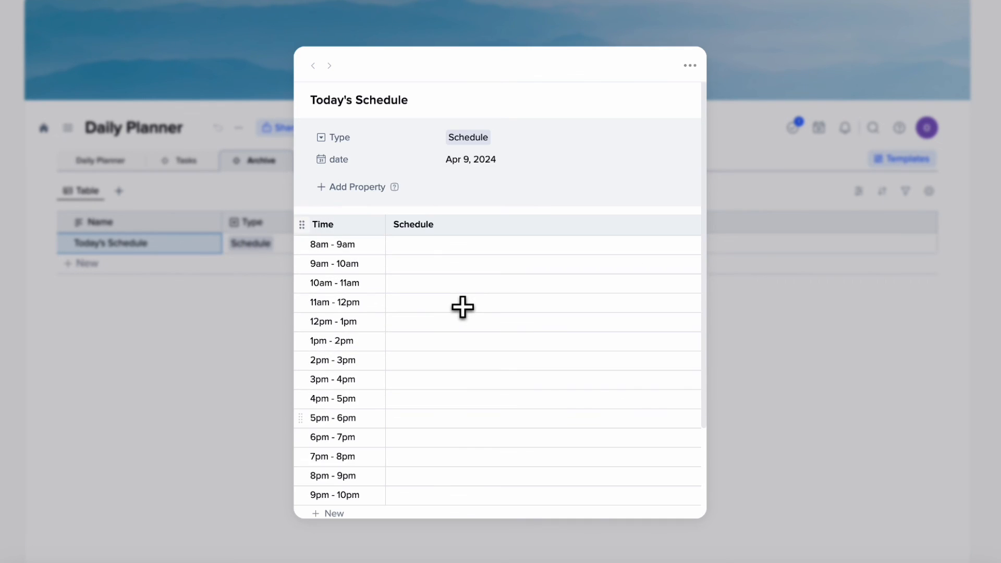
left_click(209, 332)
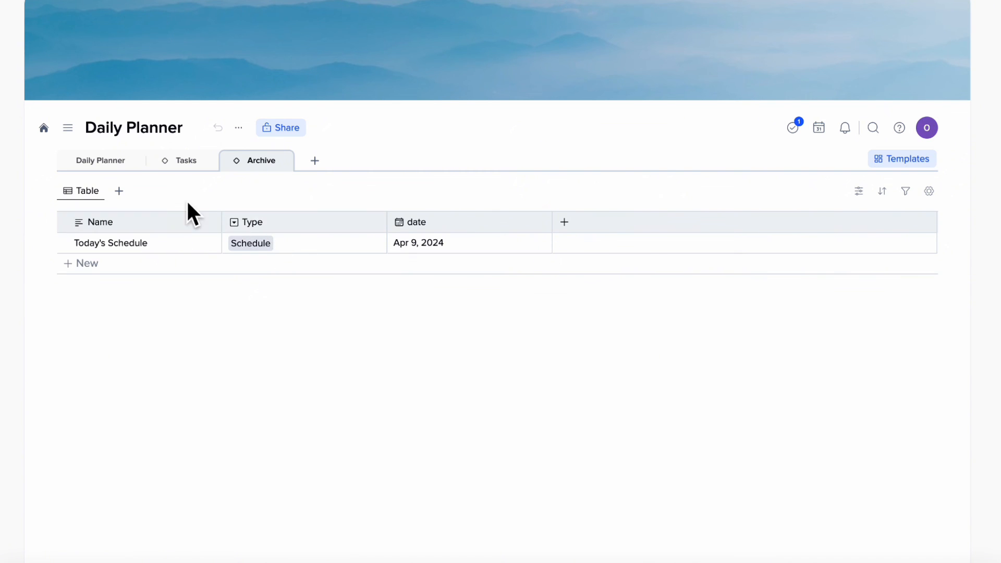
- Return to the Daily Planner page and view the Move to destinations for the To-do List tile, including Archive, without moving it
left_click(105, 165)
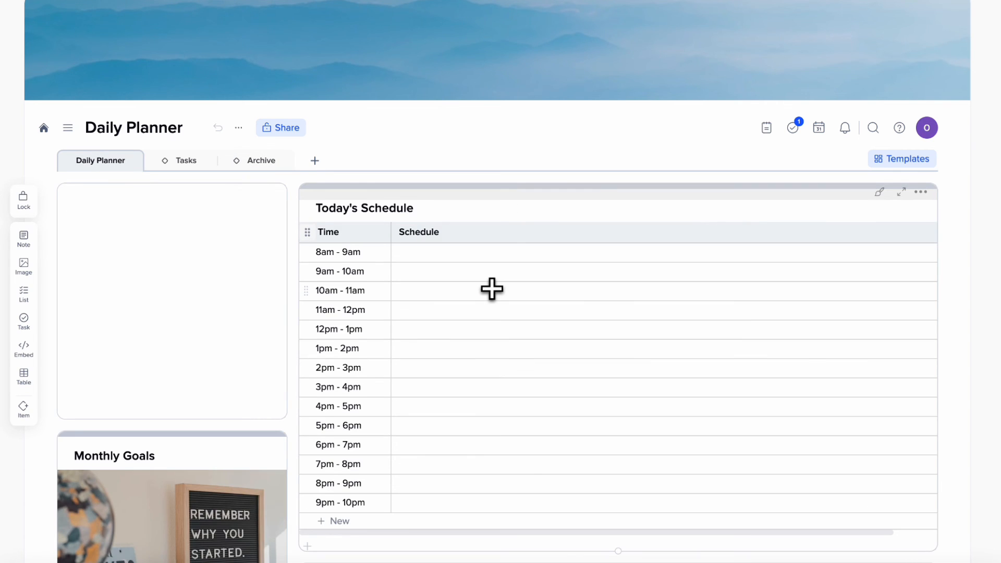
scroll(492, 288, "down", 8)
scroll(488, 290, "down", 3)
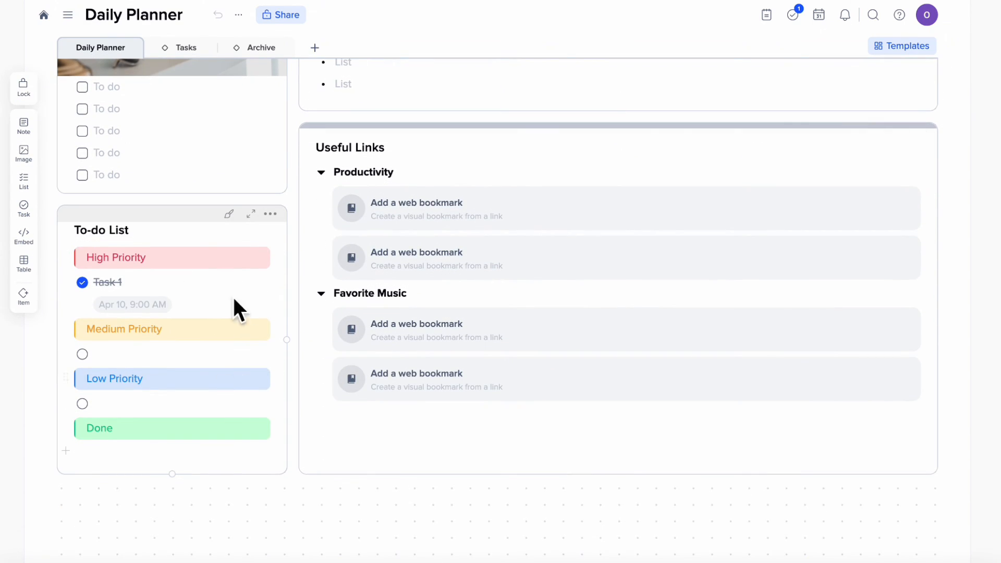
left_click(271, 215)
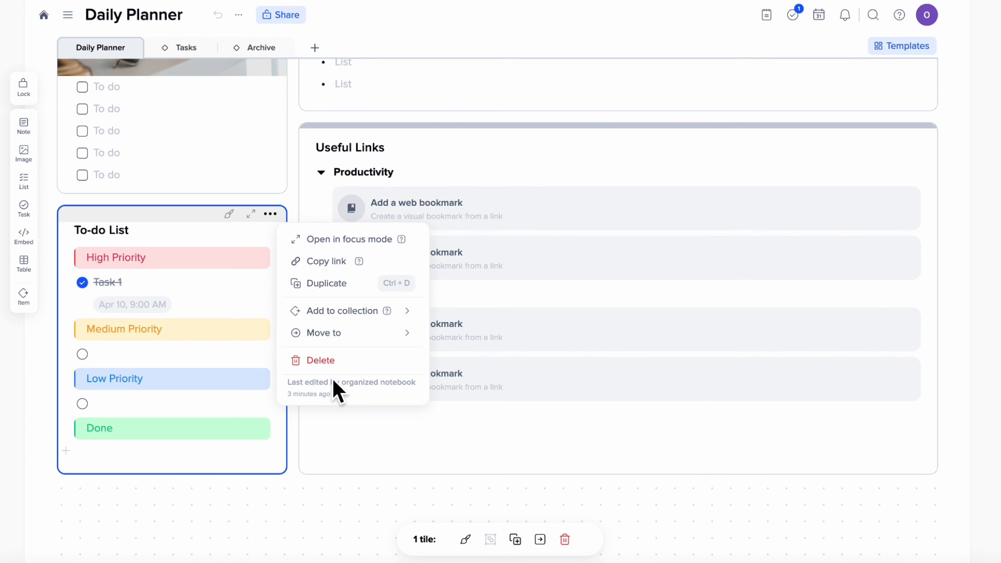
mouse_move(312, 334)
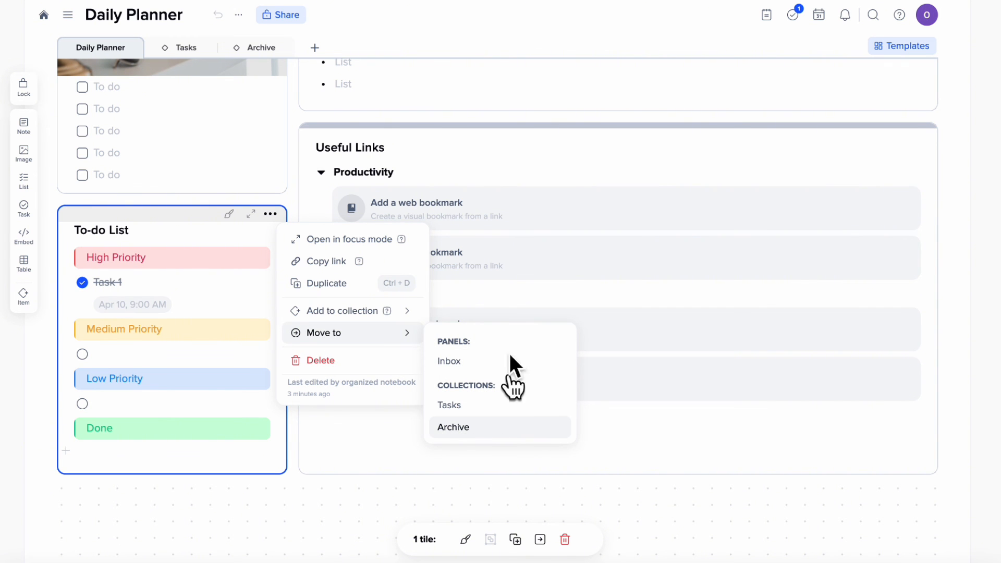
left_click(514, 157)
- View the actions available for the Notes tile and dismiss them
scroll(514, 157, "up", 4)
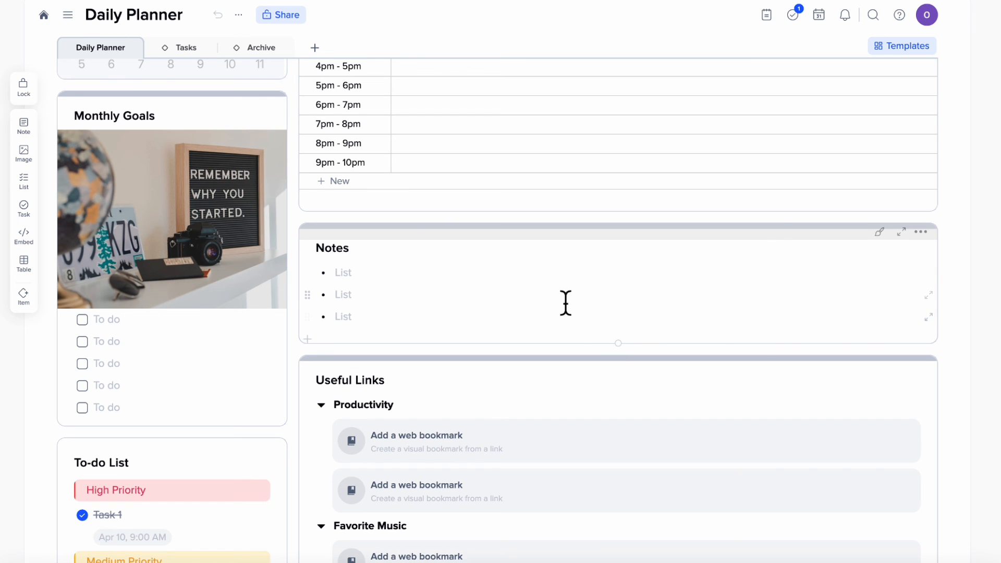
left_click(921, 233)
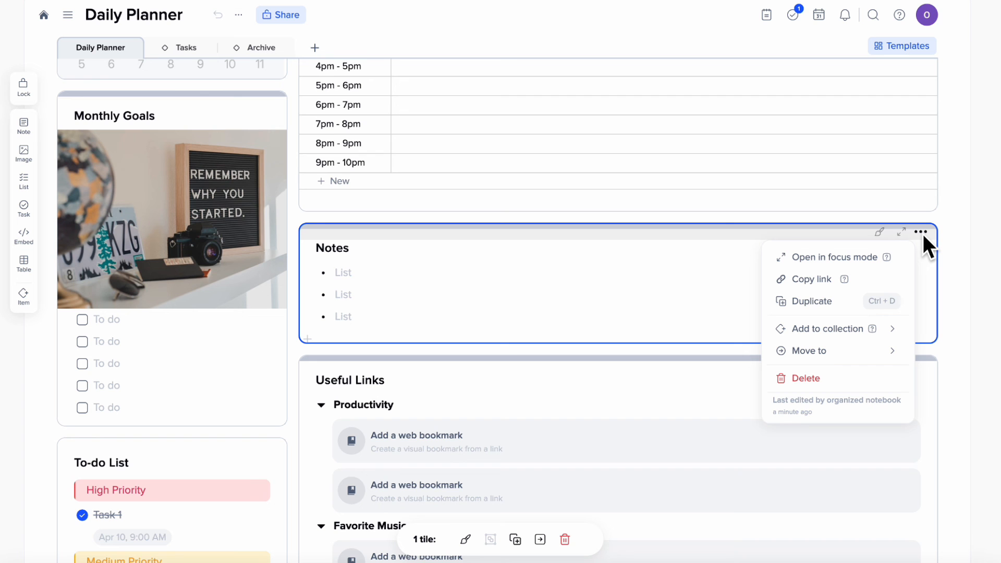
left_click(827, 301)
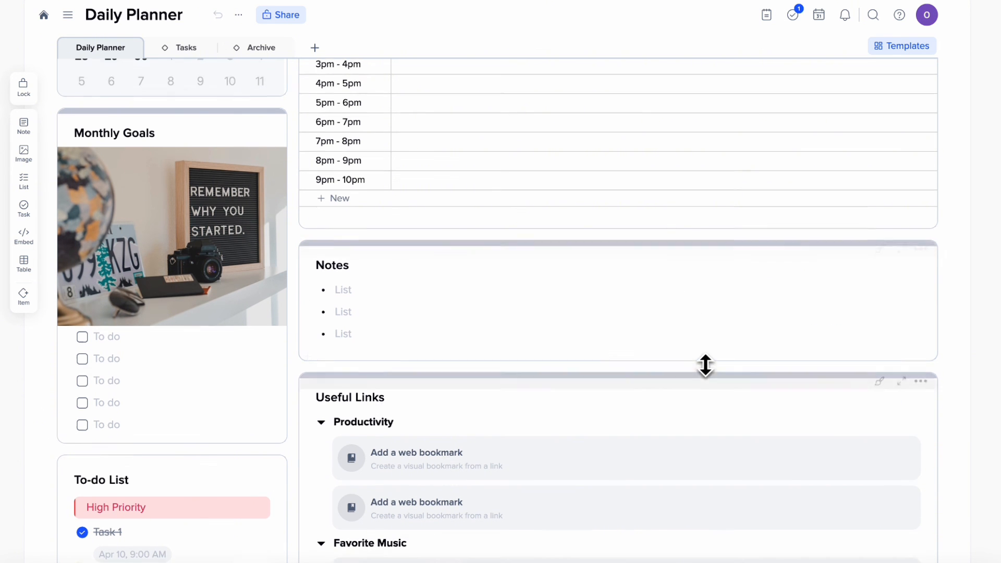
- Replace the page cover with the Unsplash photo of gray leaves found by searching "minimal", and reposition it to its lower, shadowed area
scroll(705, 365, "up", 6)
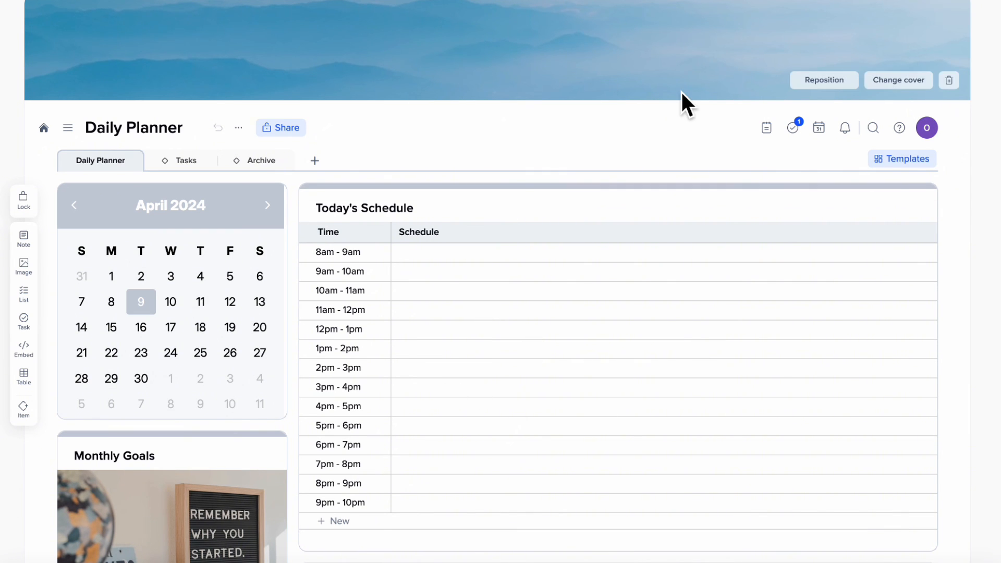
left_click(904, 84)
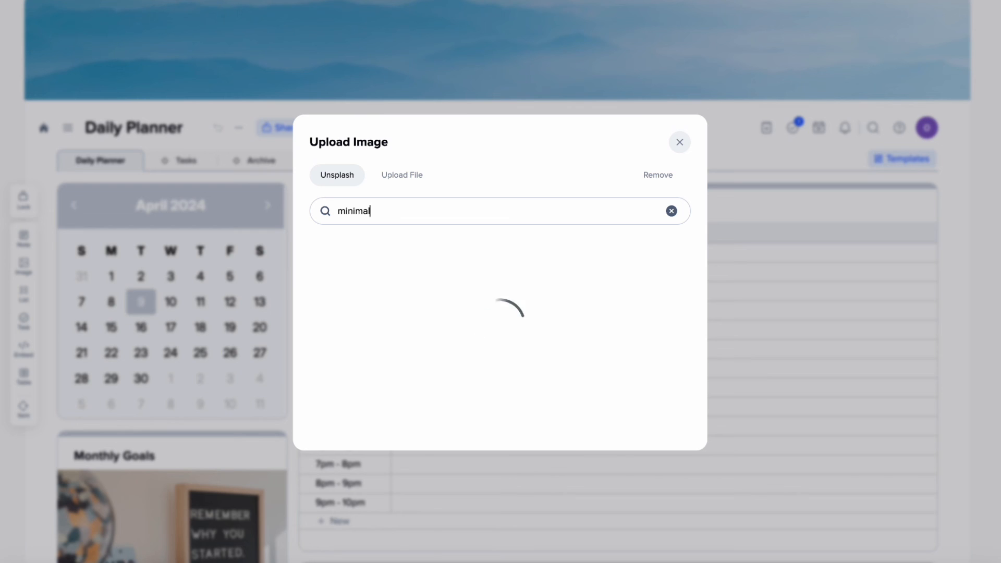
left_click(602, 360)
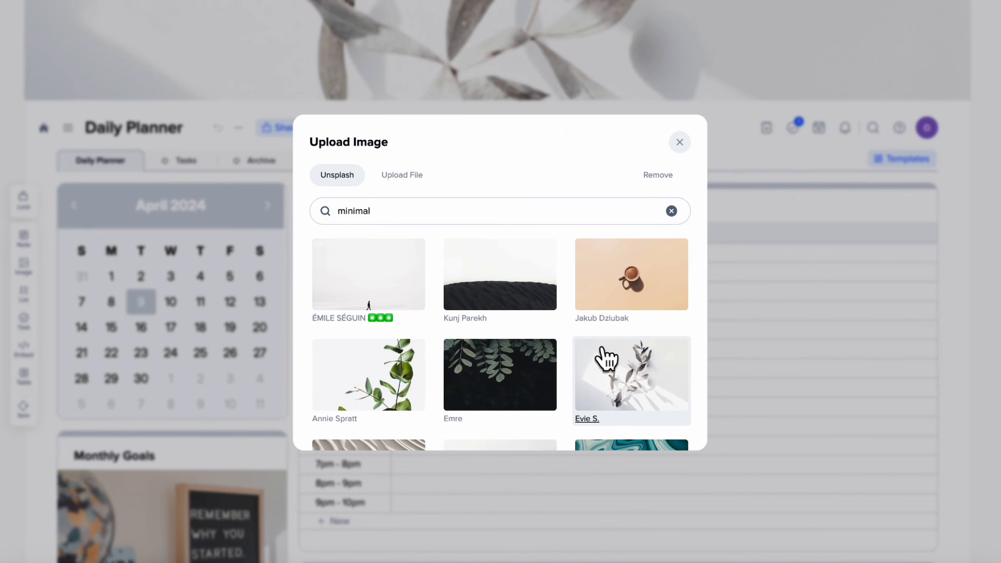
left_click(588, 50)
left_click(824, 80)
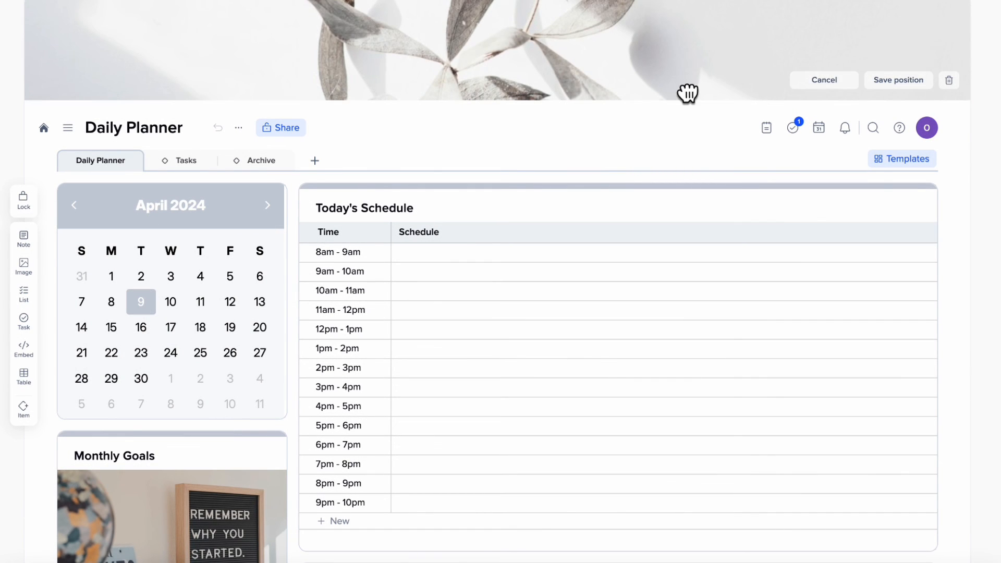
left_click_drag(688, 94, 672, 2)
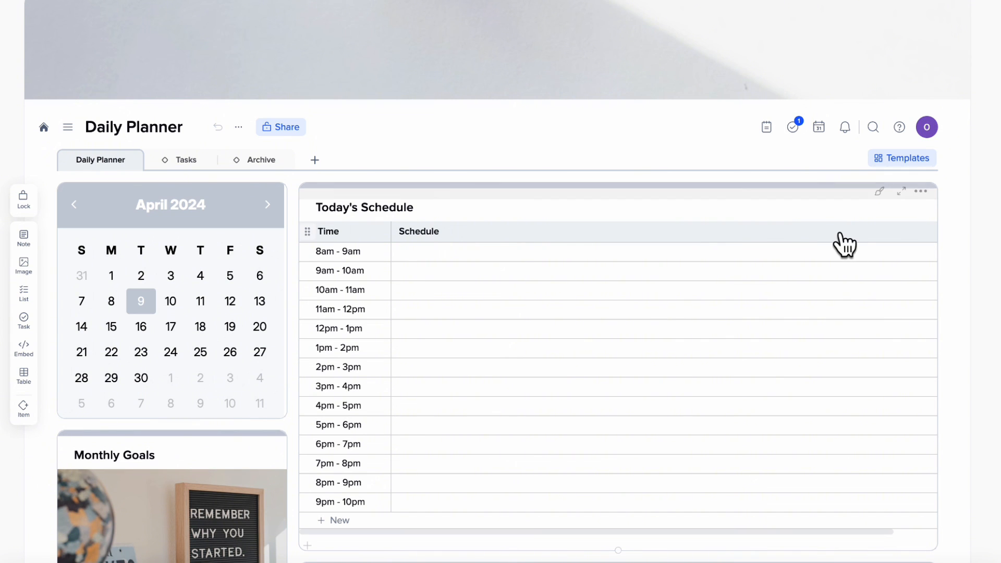
- Look over the Daily Planner tiles, view the Tasks calendar, and open and close the My tasks list
scroll(336, 326, "down", 4)
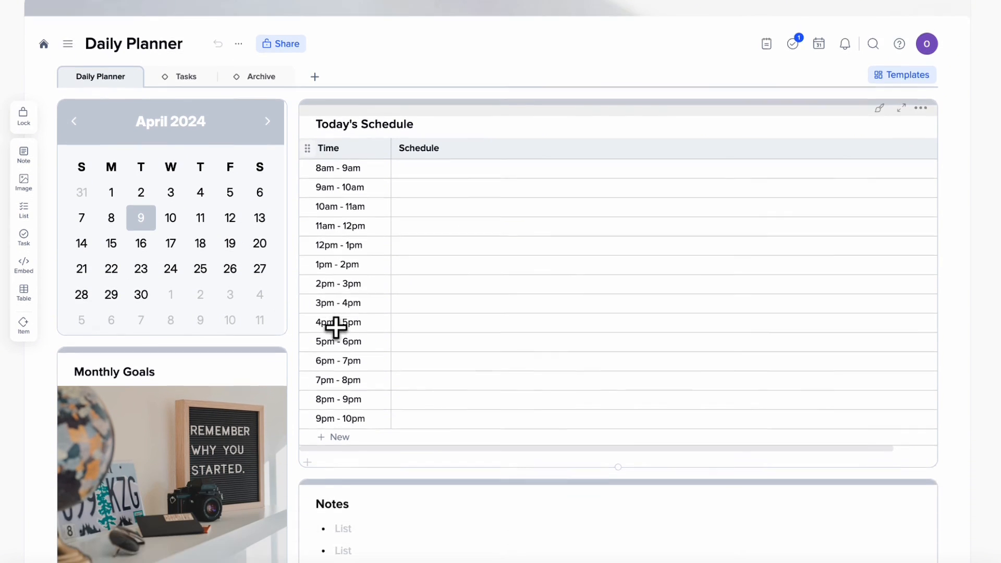
scroll(368, 239, "down", 6)
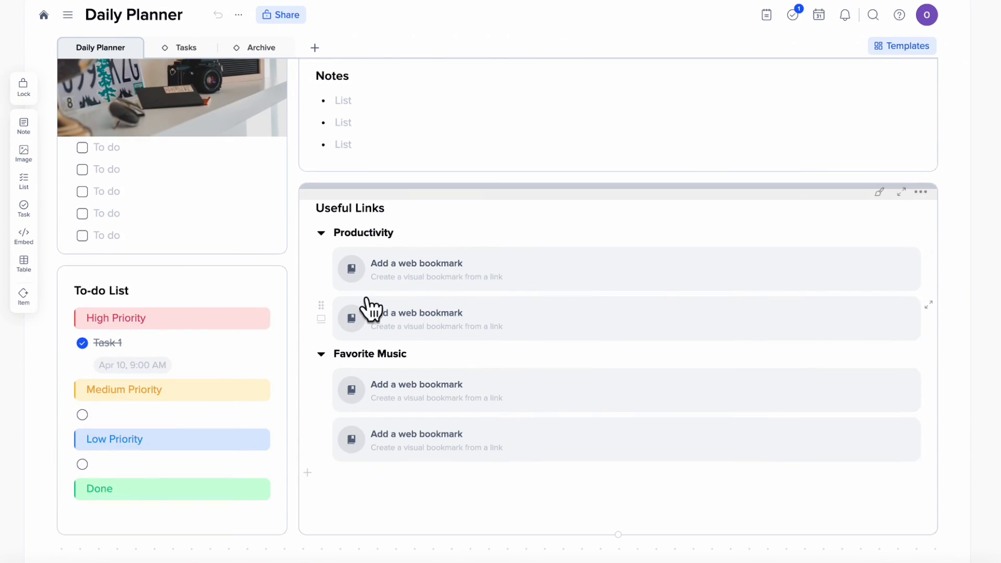
scroll(351, 362, "up", 3)
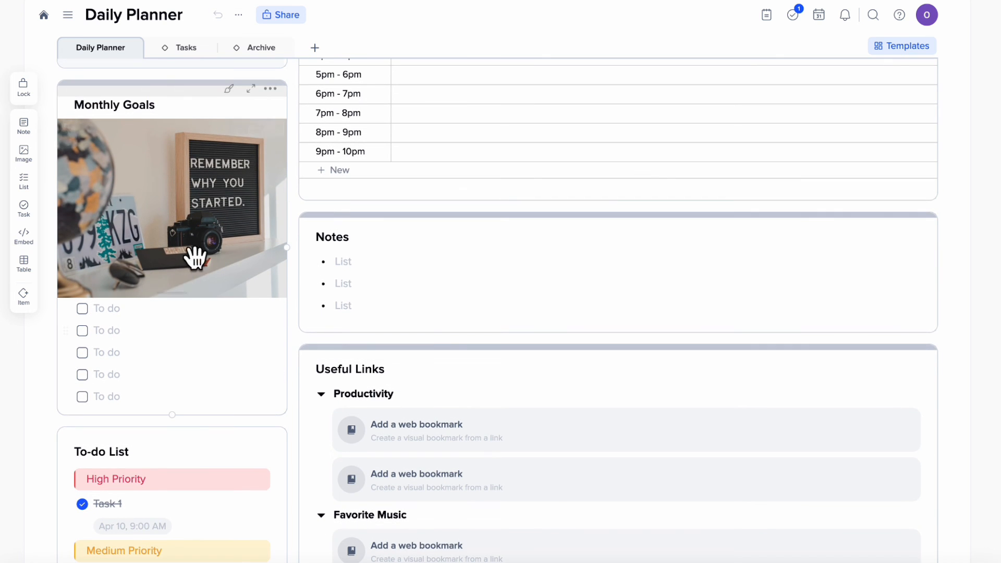
scroll(201, 253, "down", 4)
scroll(172, 349, "up", 10)
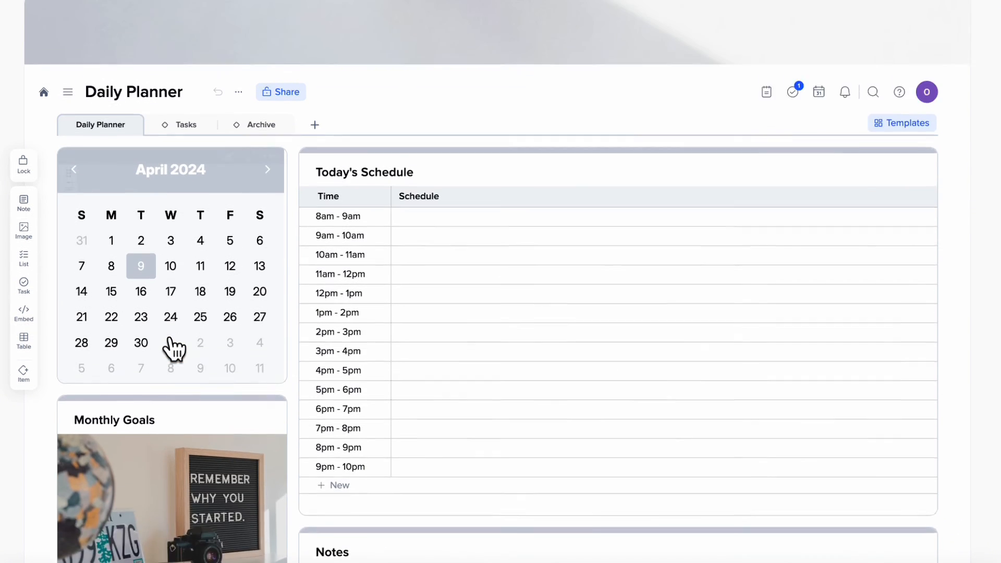
left_click(191, 160)
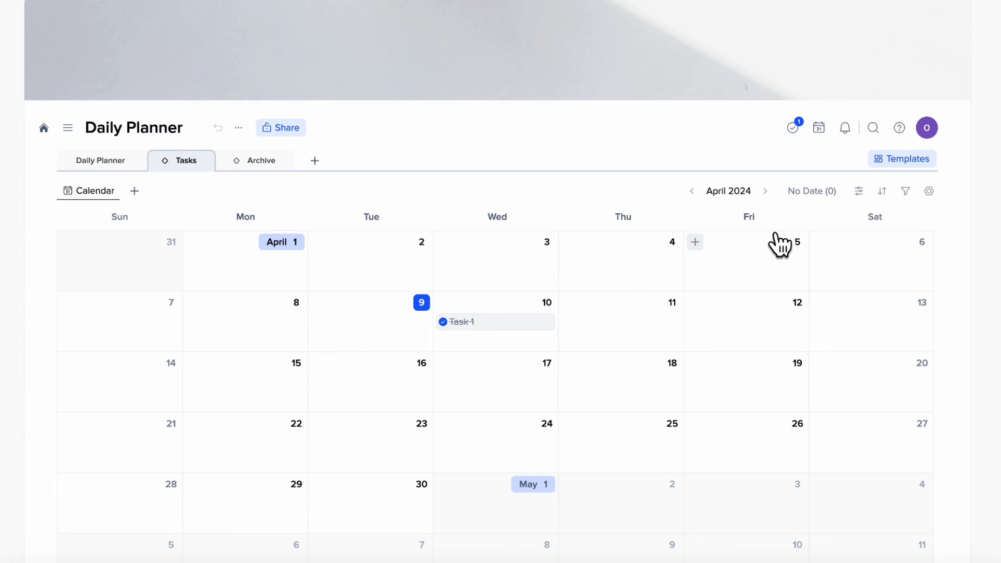
left_click(793, 130)
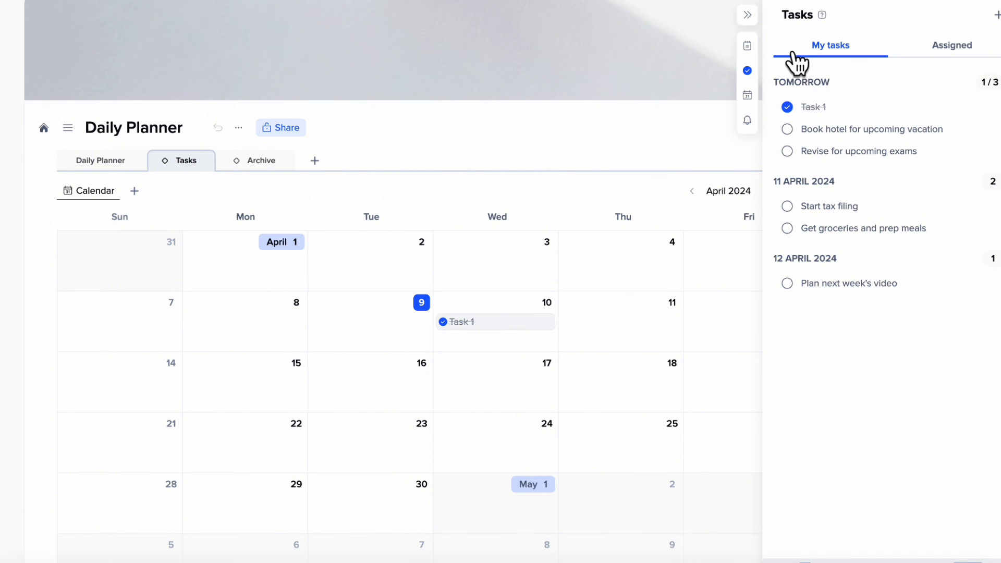
left_click(747, 15)
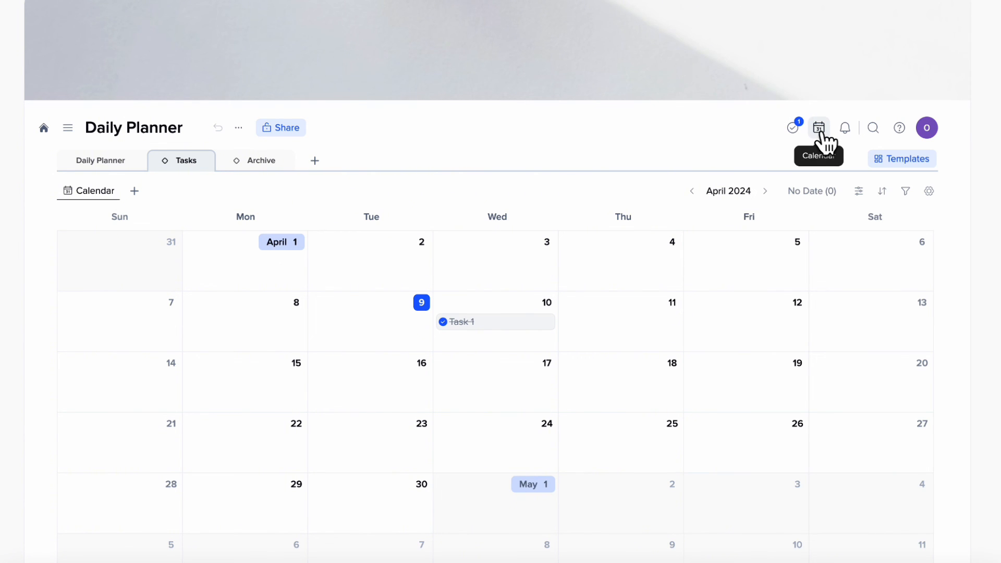